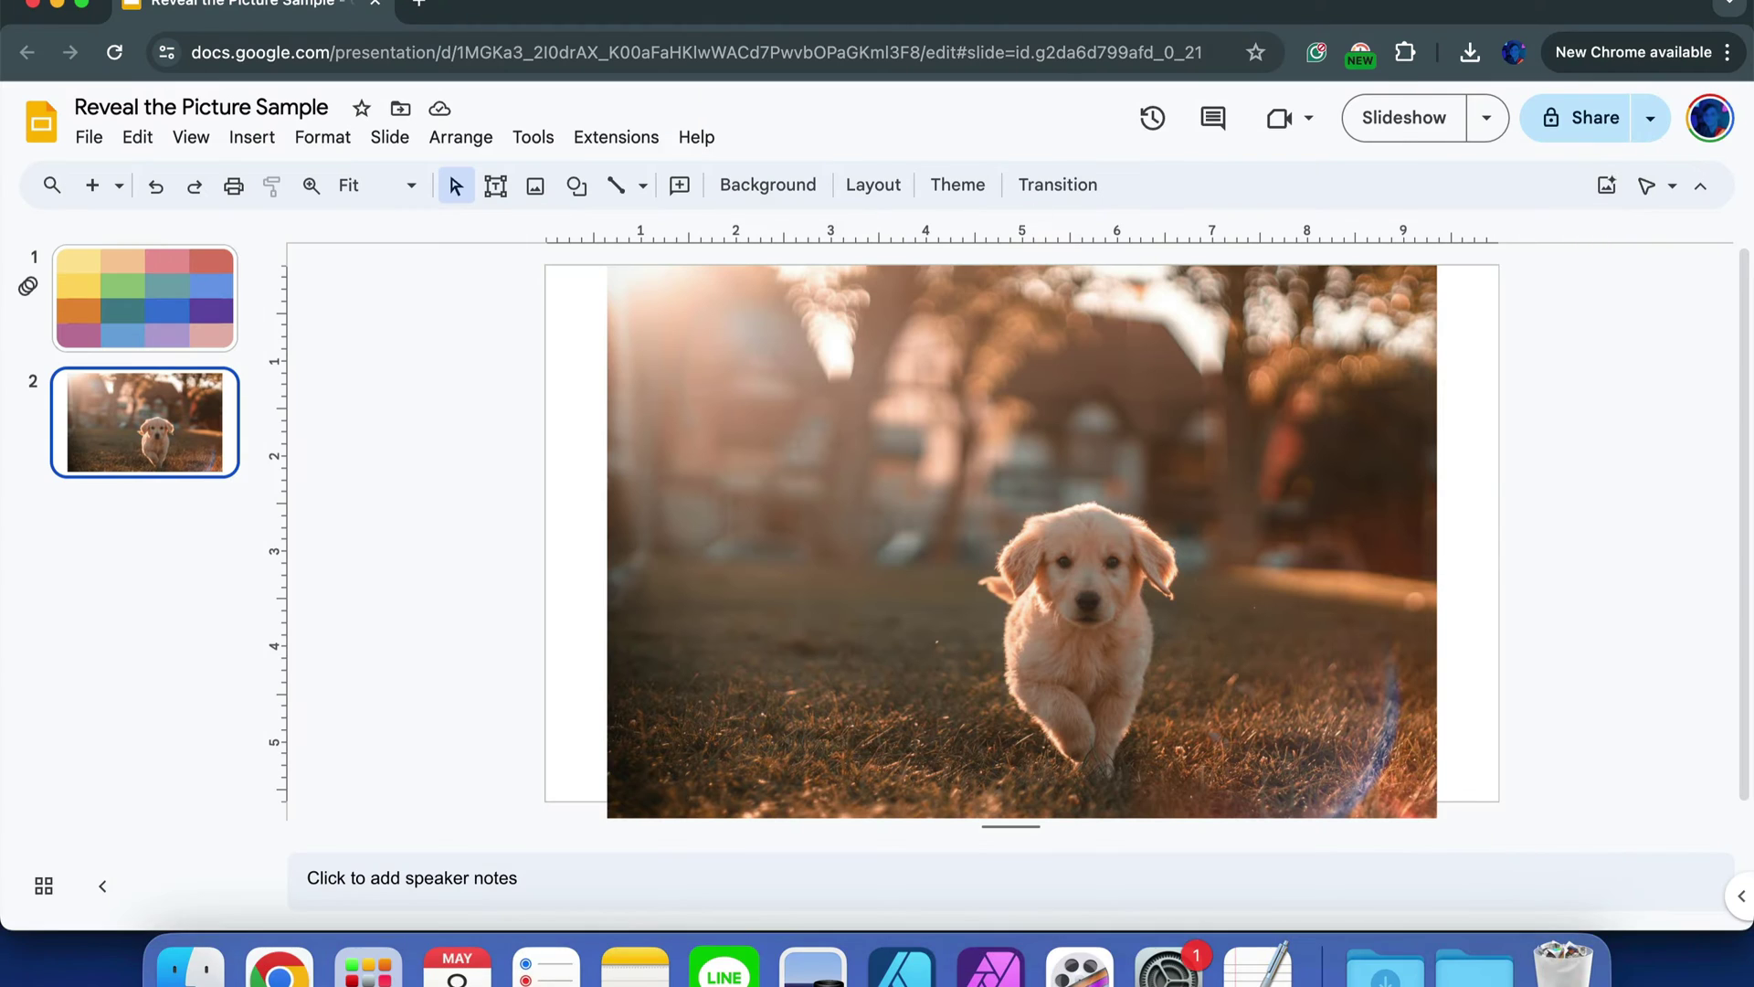
# Exit the finished example slideshow back to the Slides editor.
pyautogui.click(1110, 10)
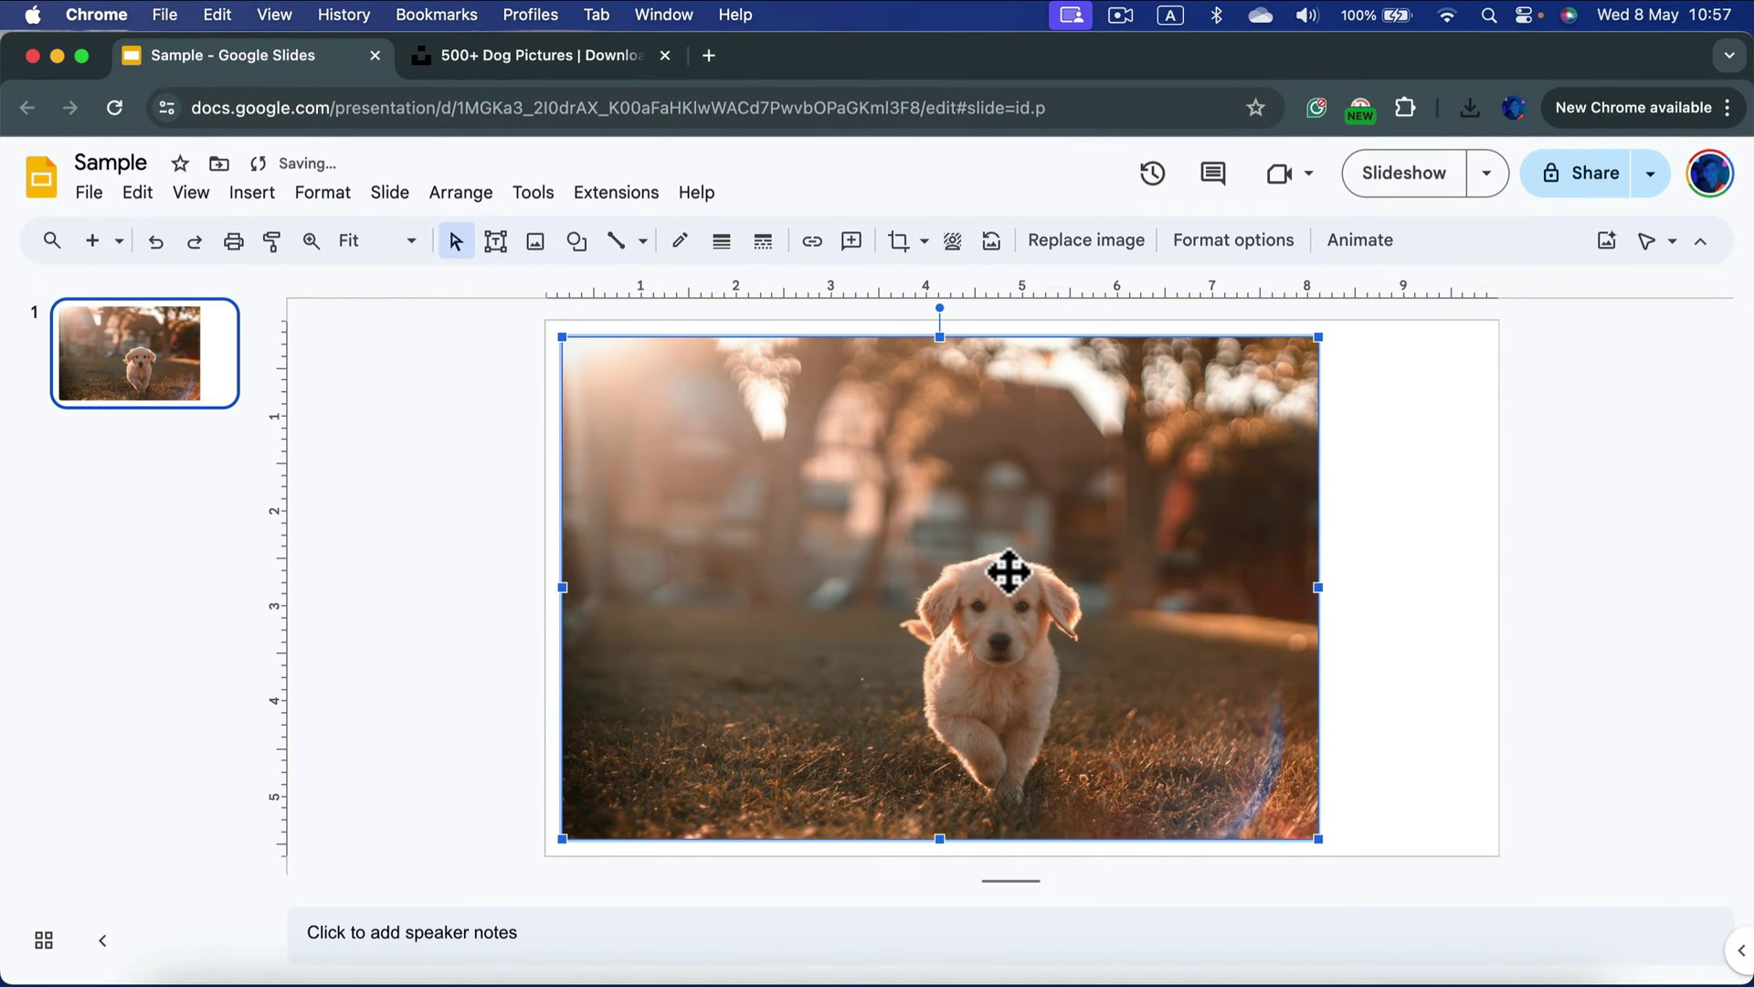
# Move the puppy photo to the top-left and enlarge it to full slide height, centred.
pyautogui.moveTo(1035, 560); pyautogui.dragTo(1019, 545)
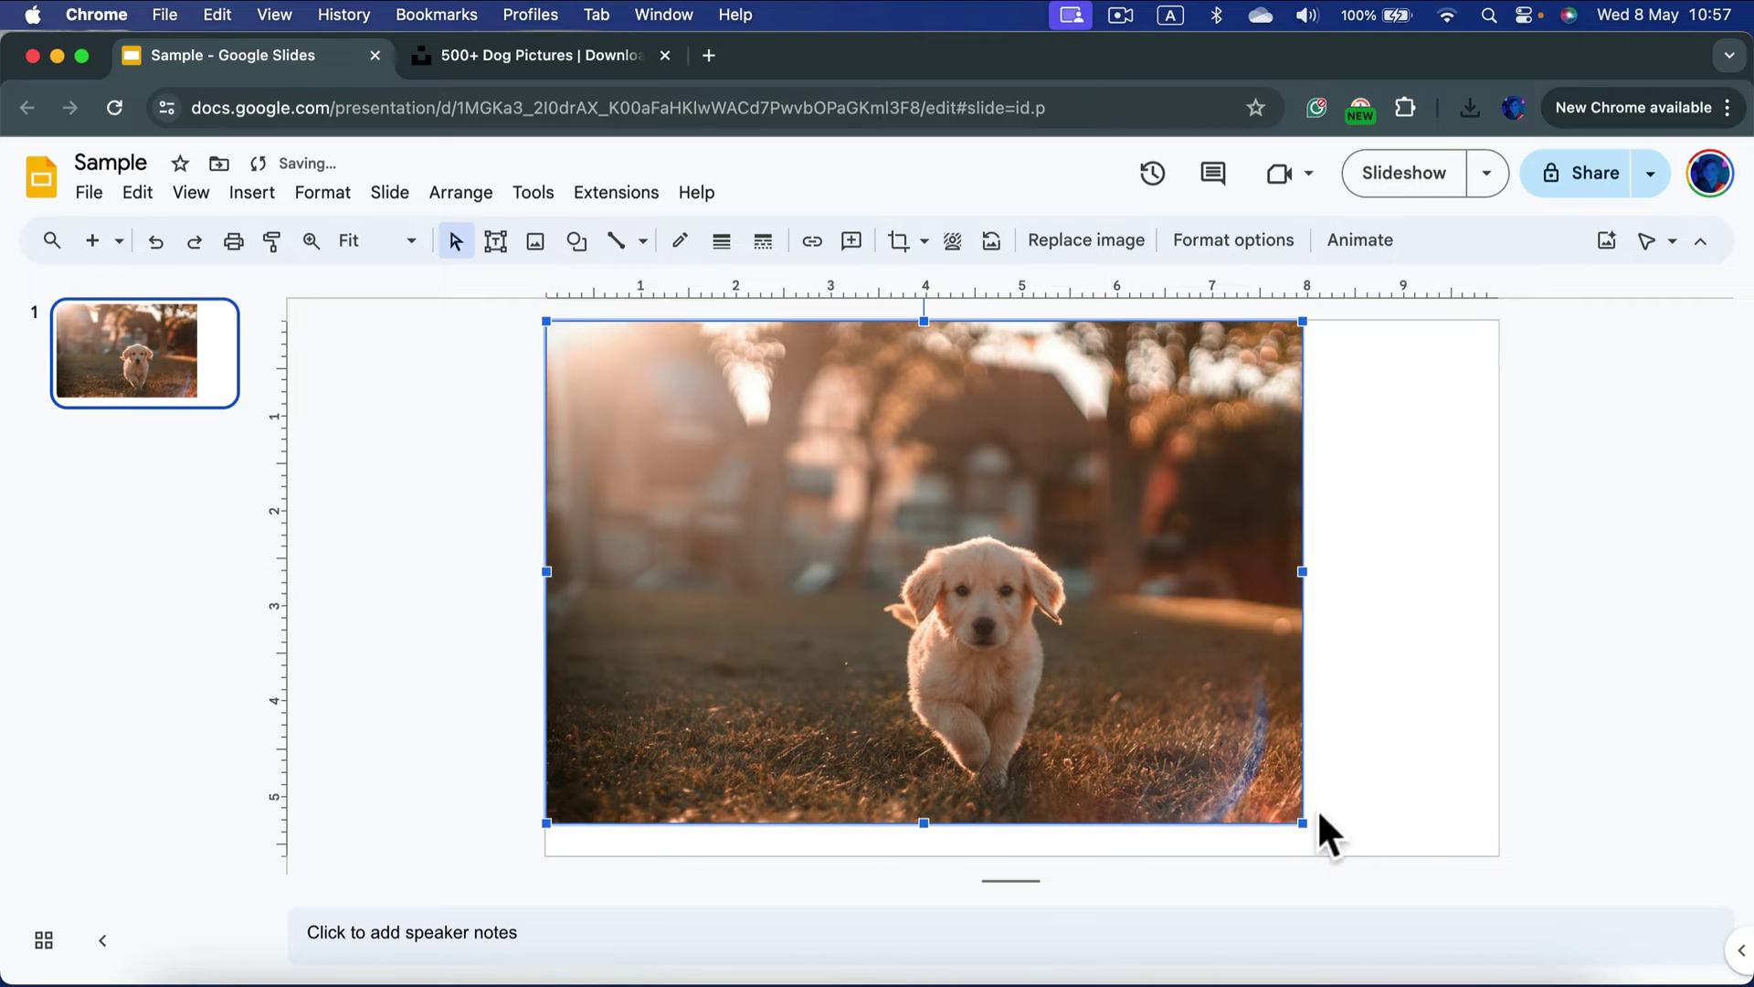
pyautogui.moveTo(1307, 827); pyautogui.dragTo(1388, 827)
pyautogui.click(1603, 638)
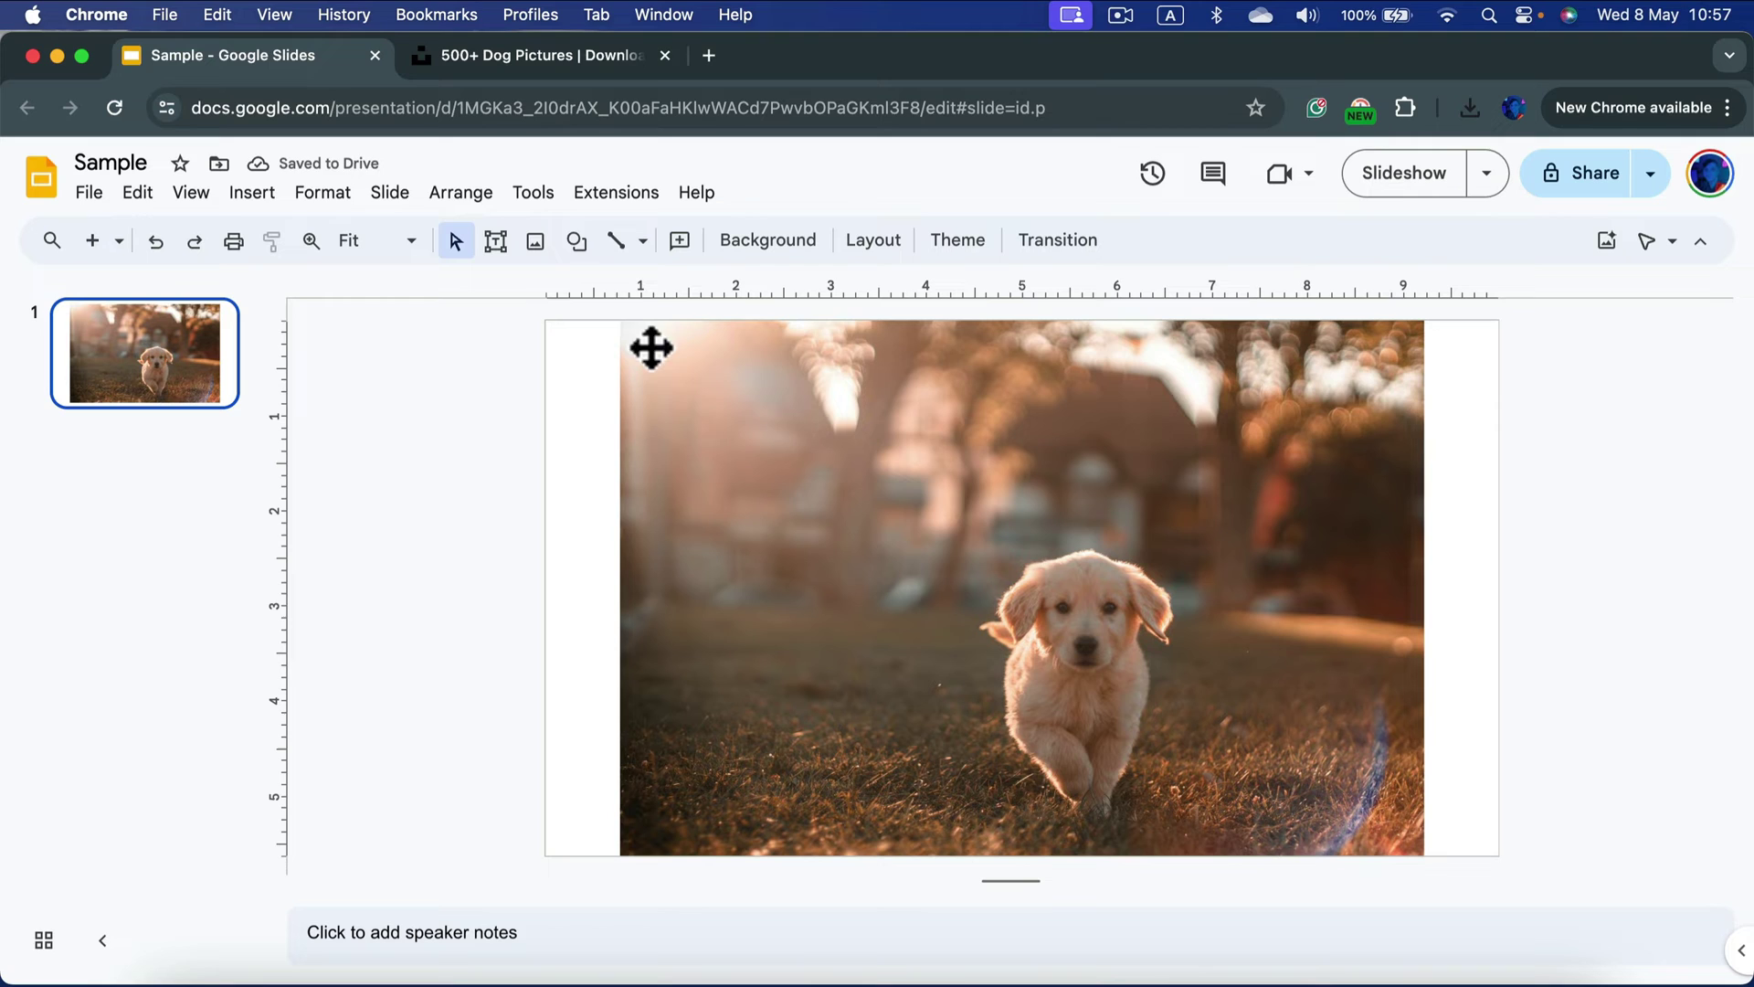
# Draw a grey rectangle over the photo, stretched from the slide's top-left corner.
pyautogui.click(575, 243)
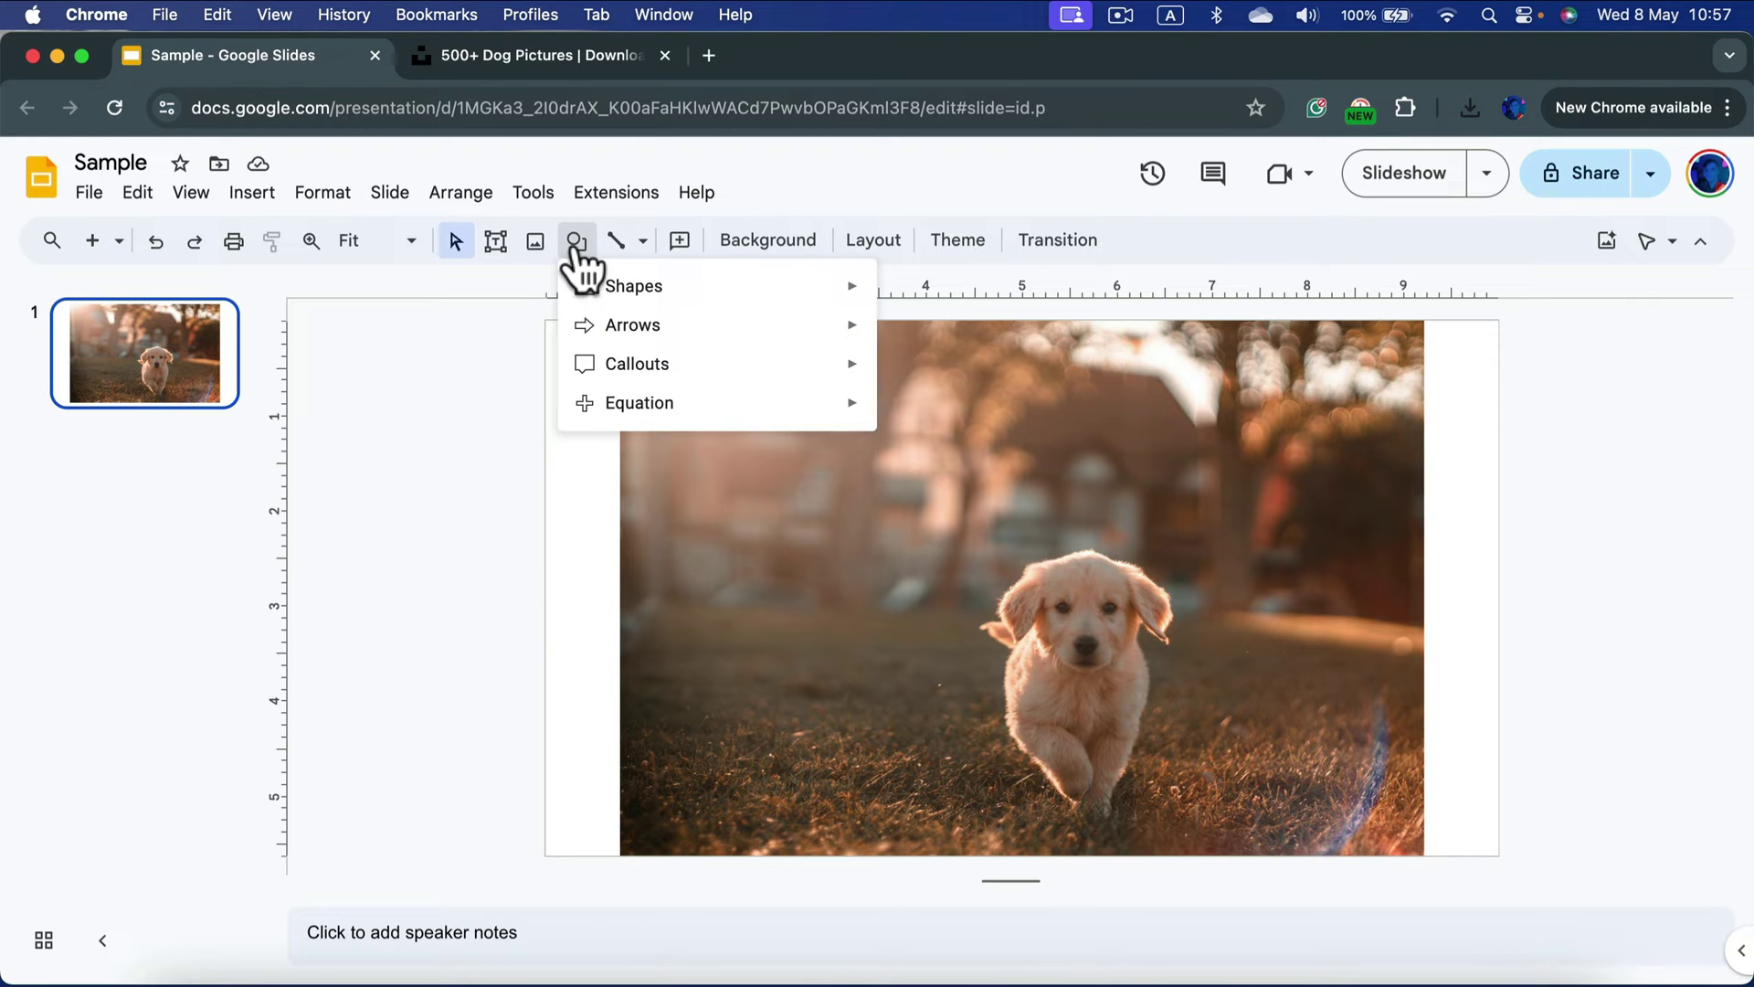
pyautogui.moveTo(586, 285)
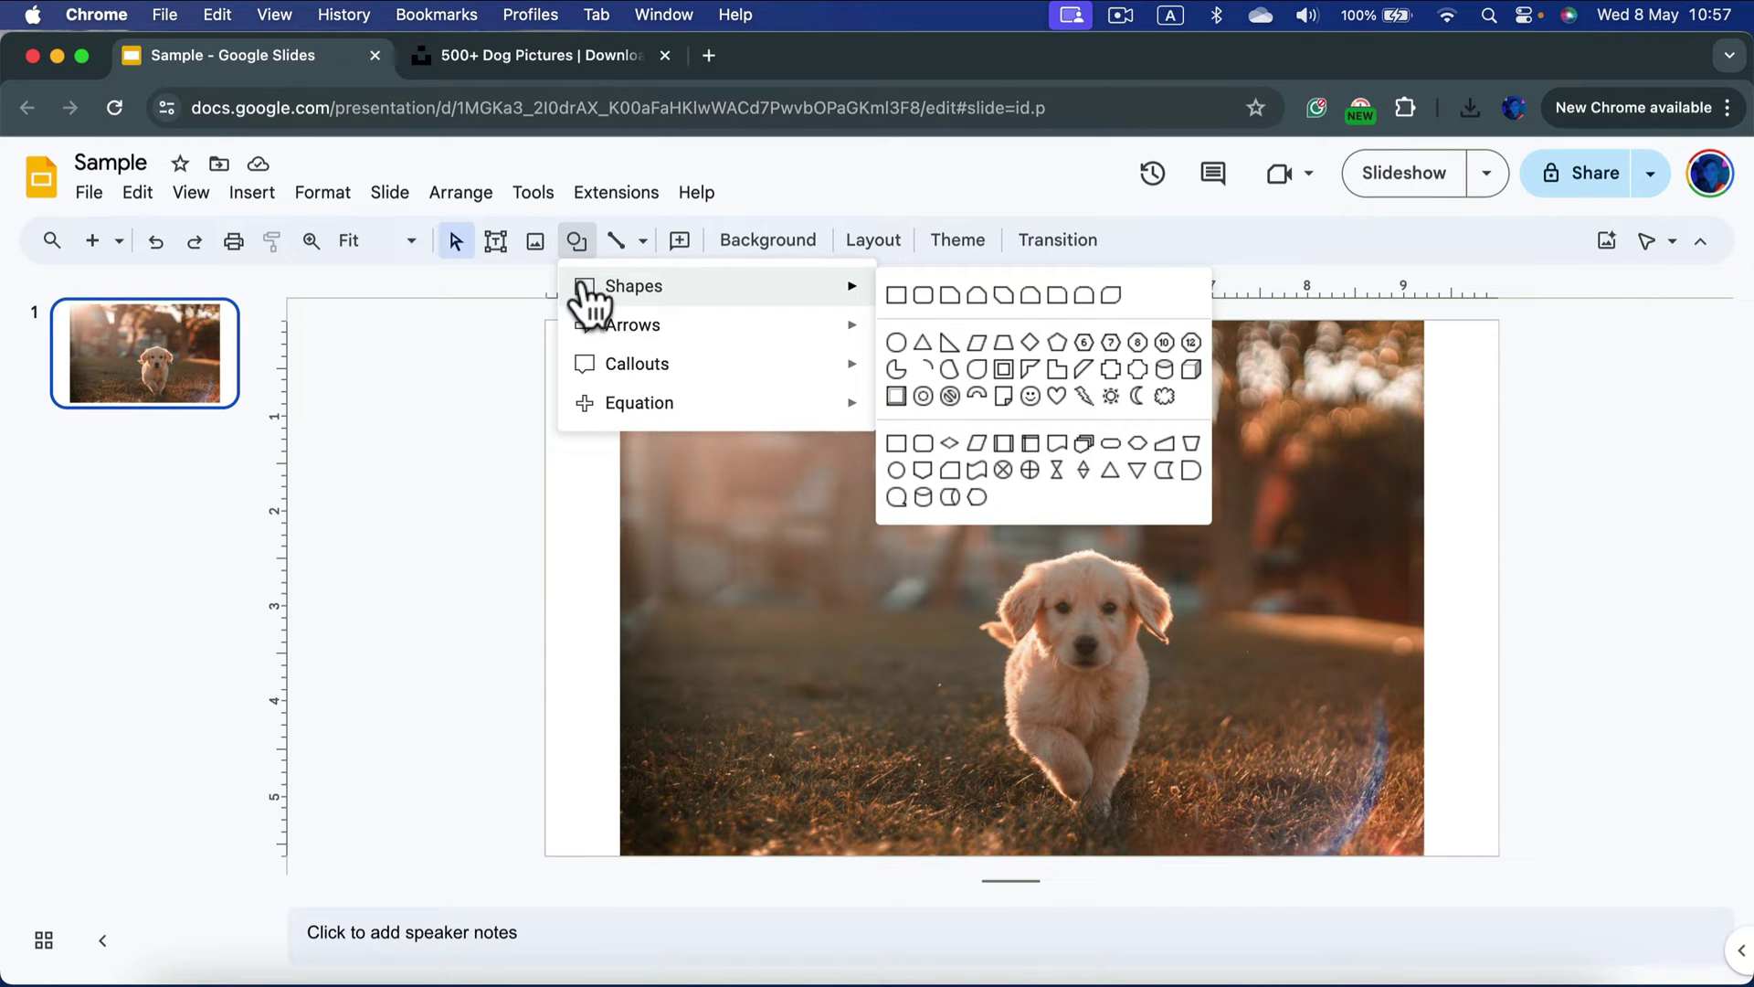
pyautogui.click(895, 294)
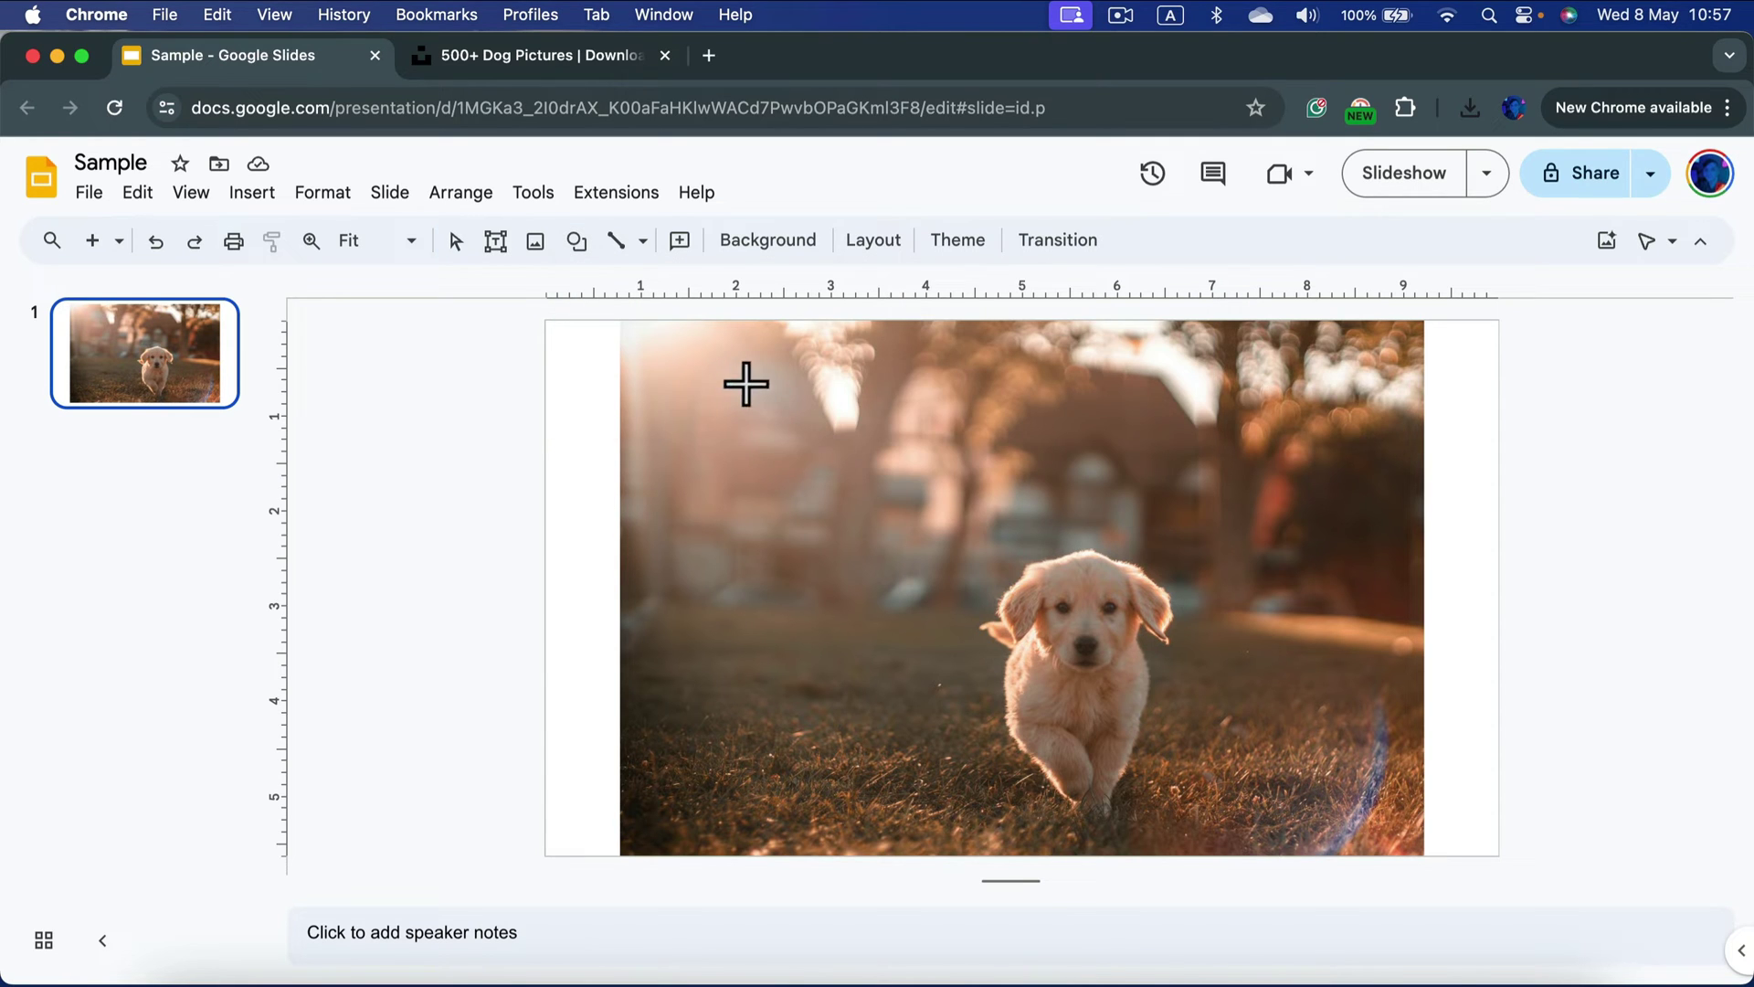
pyautogui.moveTo(738, 382); pyautogui.dragTo(1022, 537)
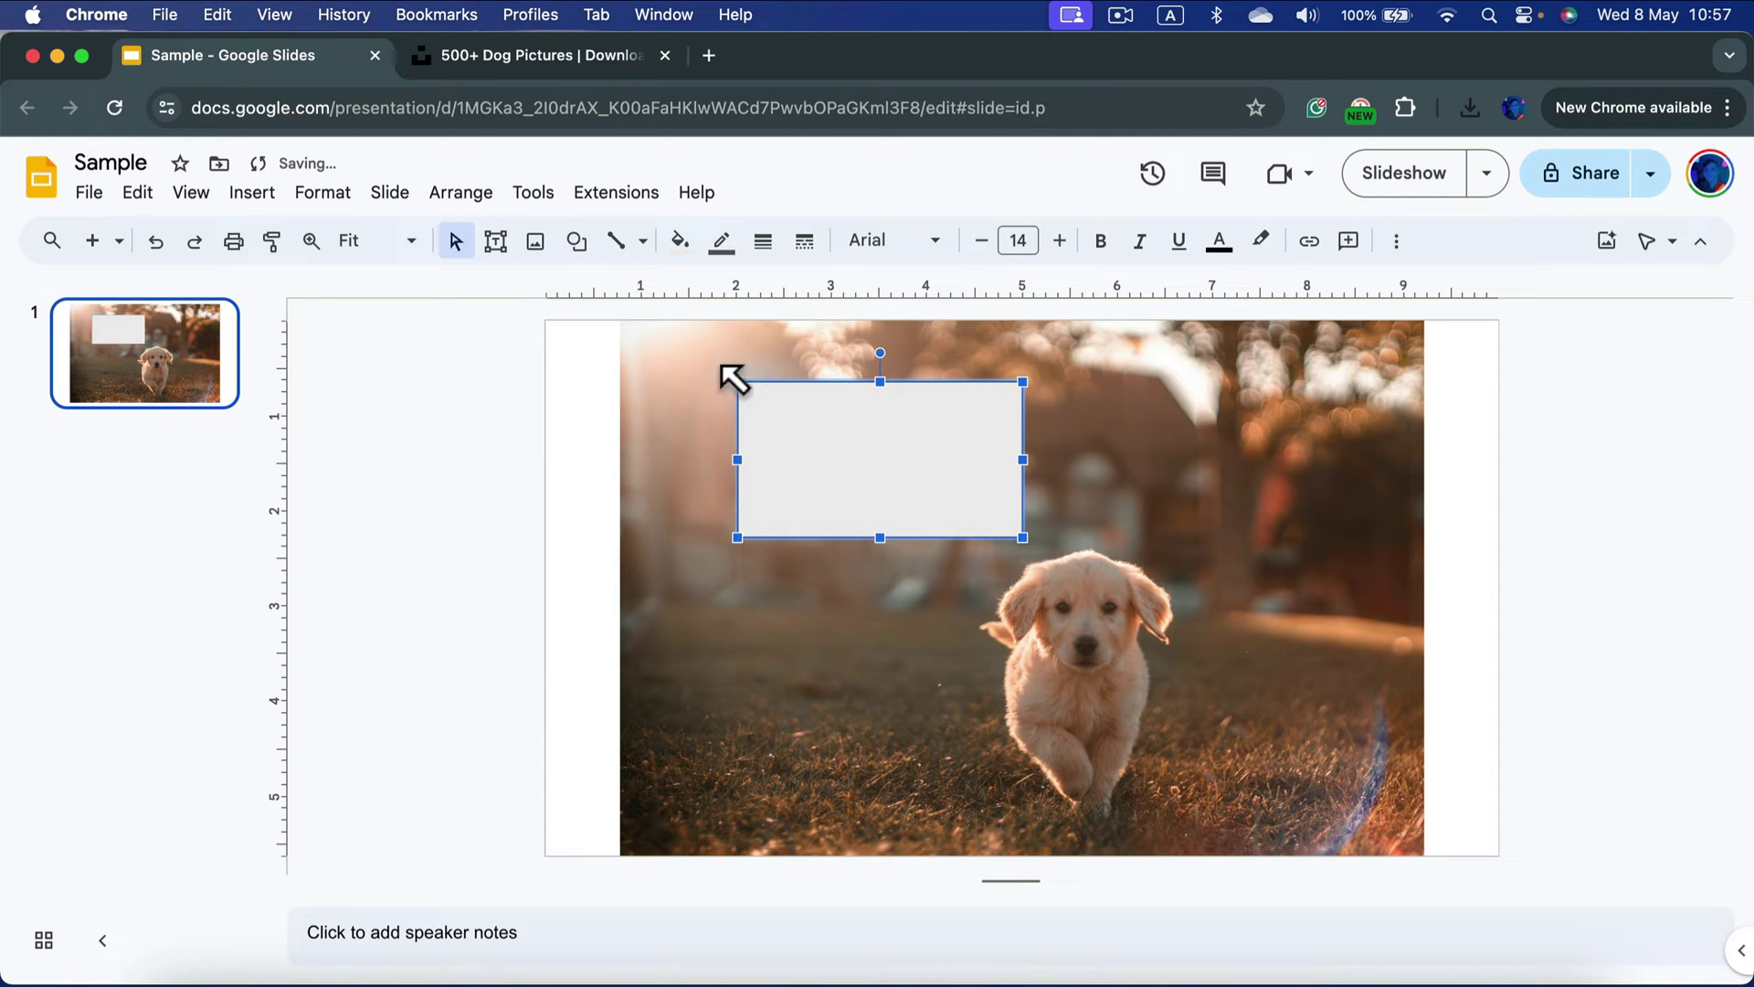
pyautogui.moveTo(738, 381); pyautogui.dragTo(546, 322)
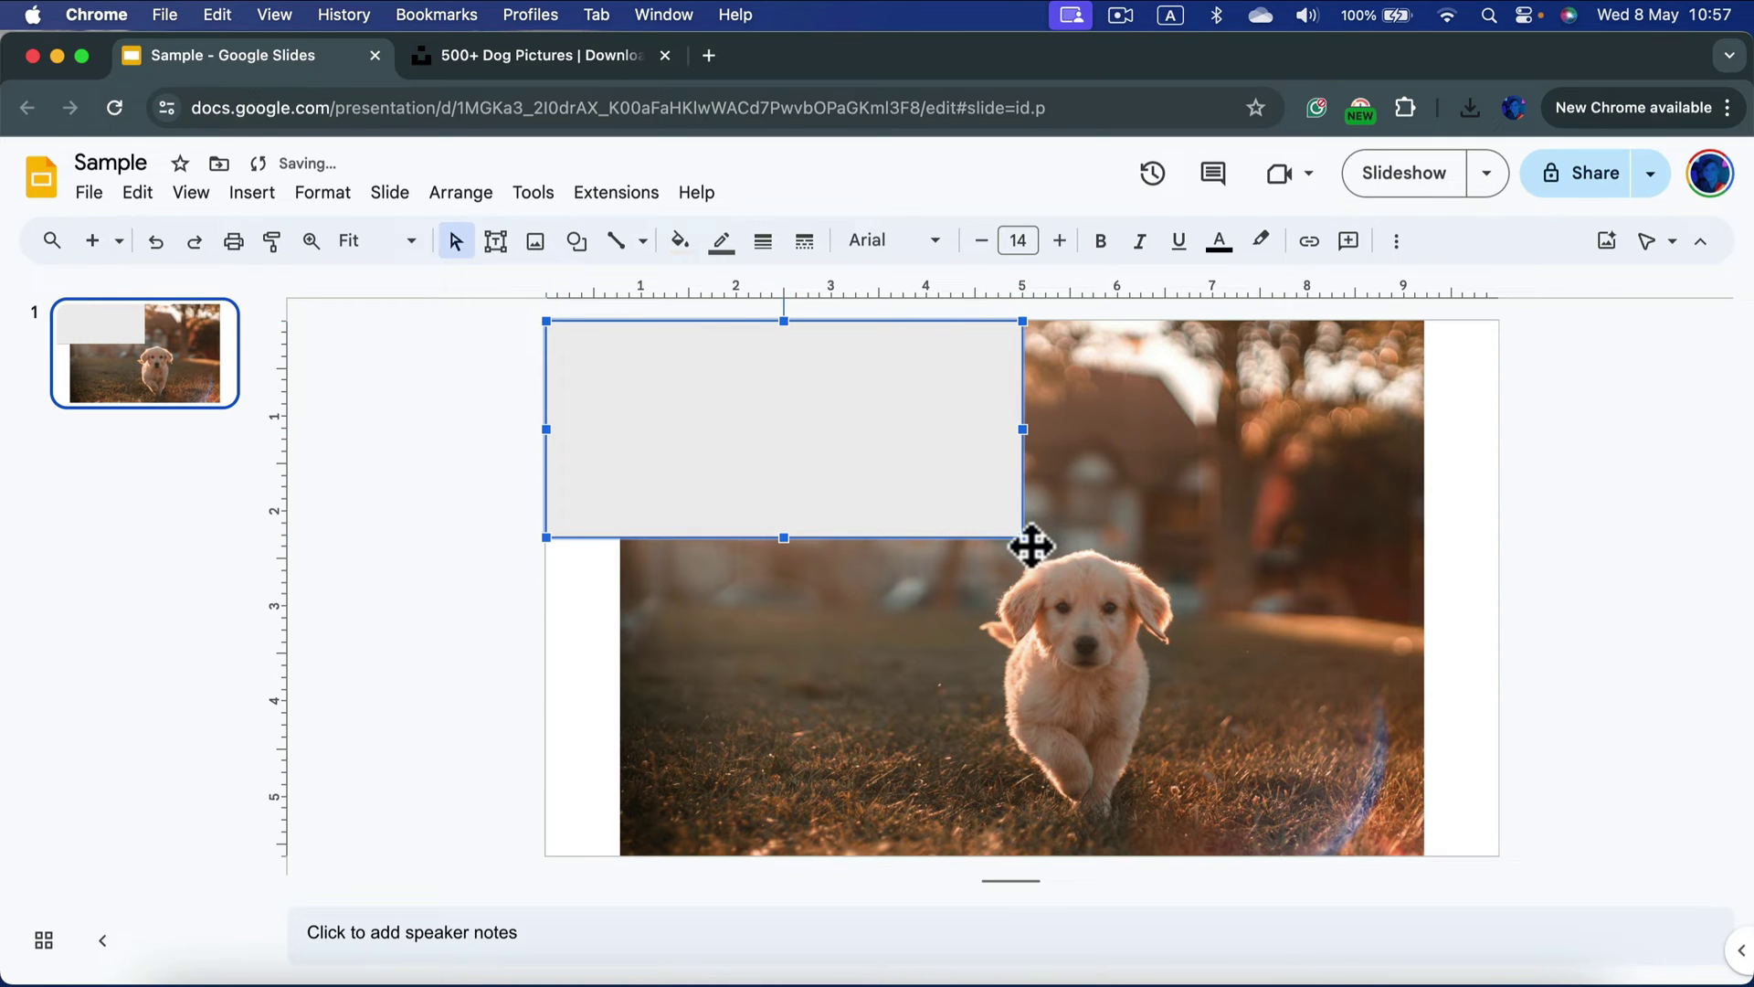
pyautogui.moveTo(1028, 545); pyautogui.dragTo(1035, 593)
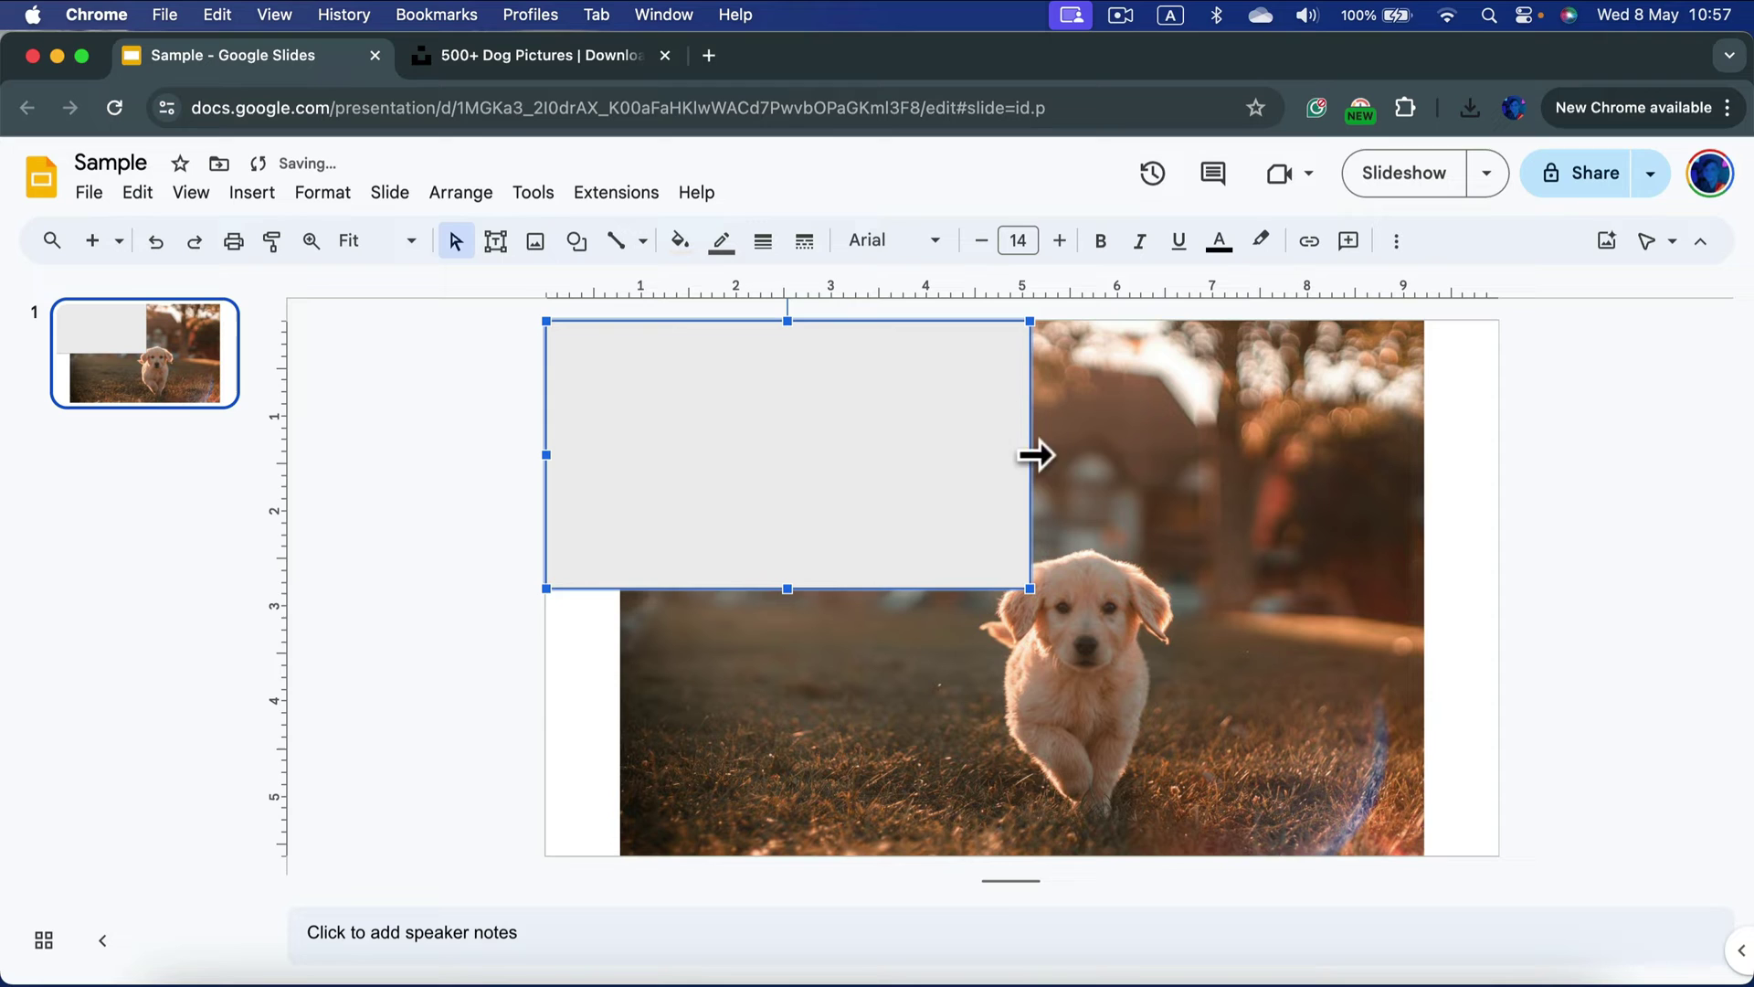
pyautogui.moveTo(1035, 454)
pyautogui.mouseDown()
pyautogui.moveTo(1064, 457)
pyautogui.moveTo(982, 478)
pyautogui.moveTo(1025, 459)
pyautogui.mouseUp()
pyautogui.click(1459, 507)
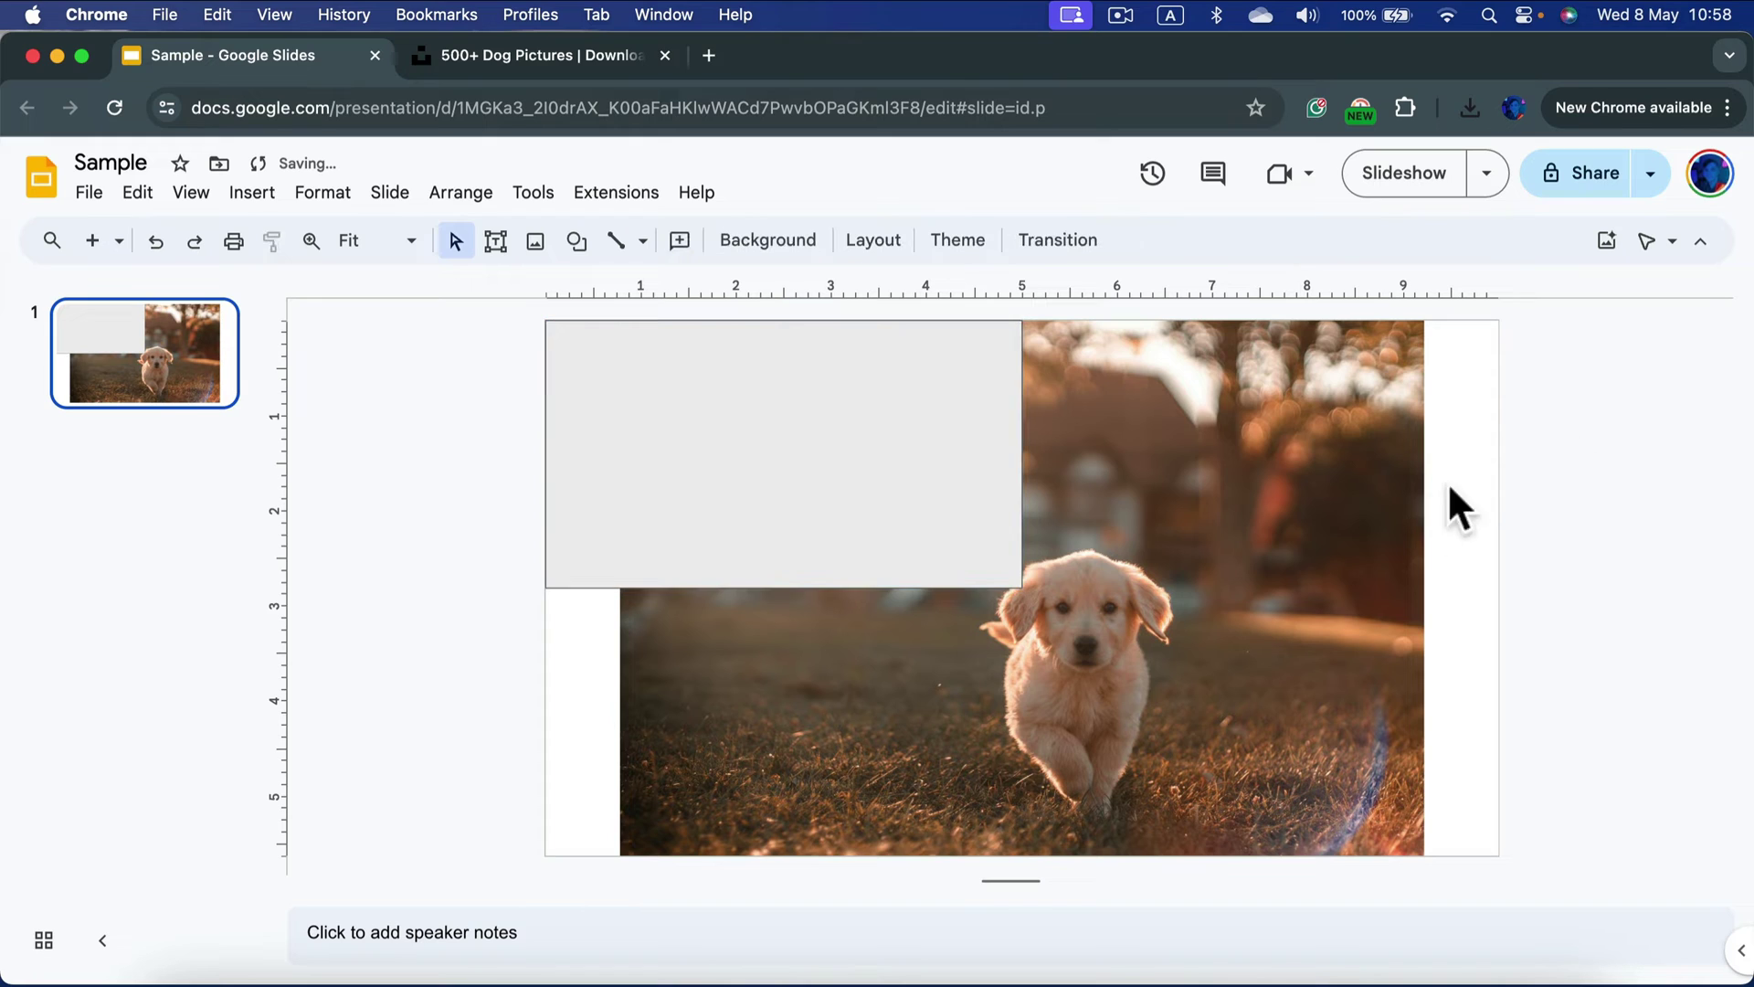
# Duplicate the rectangle, shrink the copy to a quarter-size corner piece, and delete the large original.
pyautogui.click(862, 548)
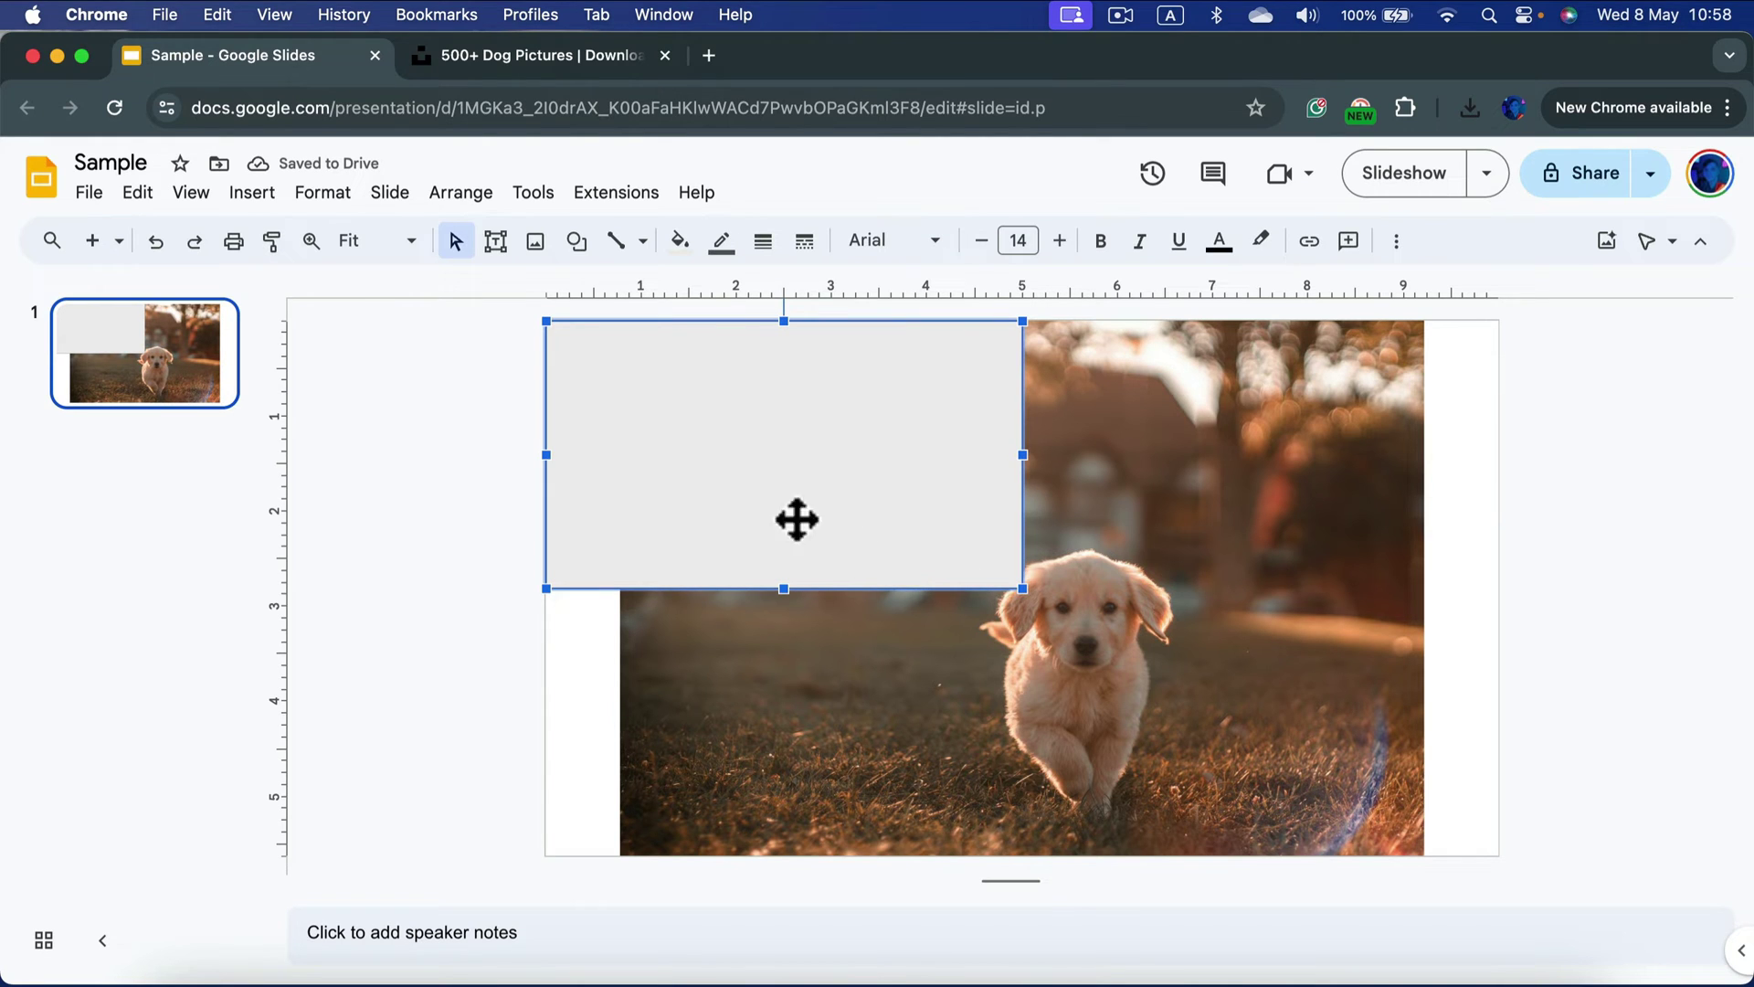
pyautogui.press('super+c')
pyautogui.press('super+v')
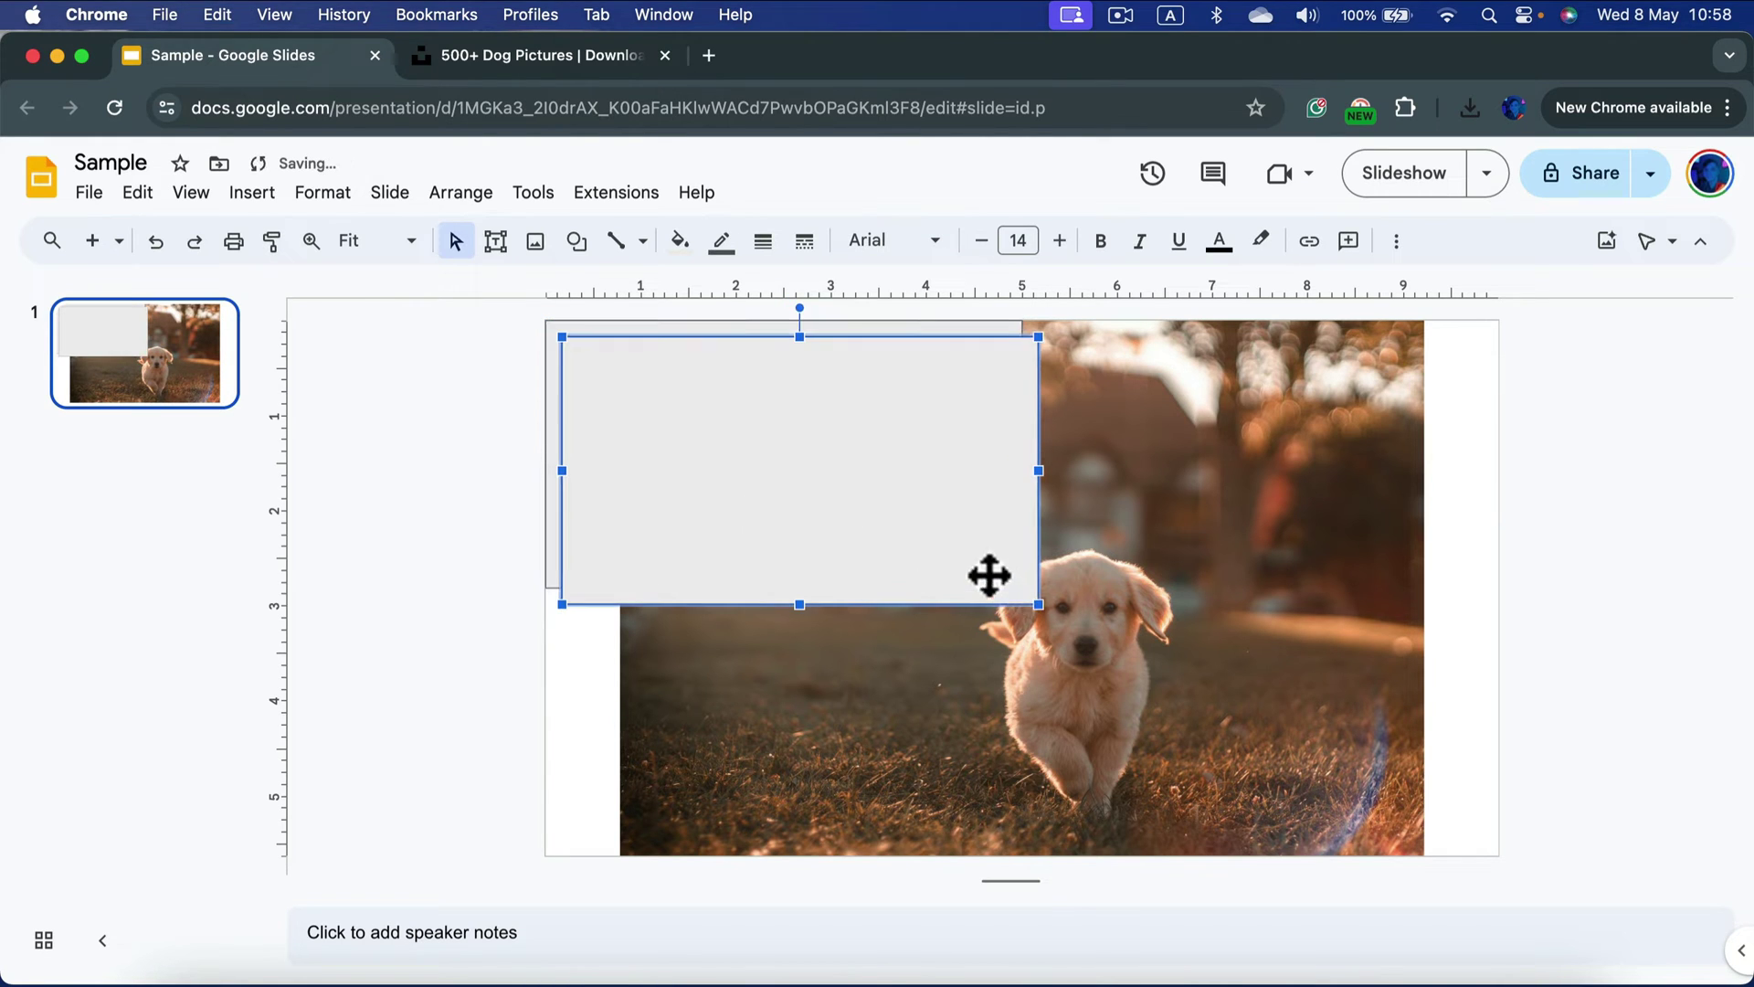
pyautogui.moveTo(941, 542); pyautogui.dragTo(916, 518)
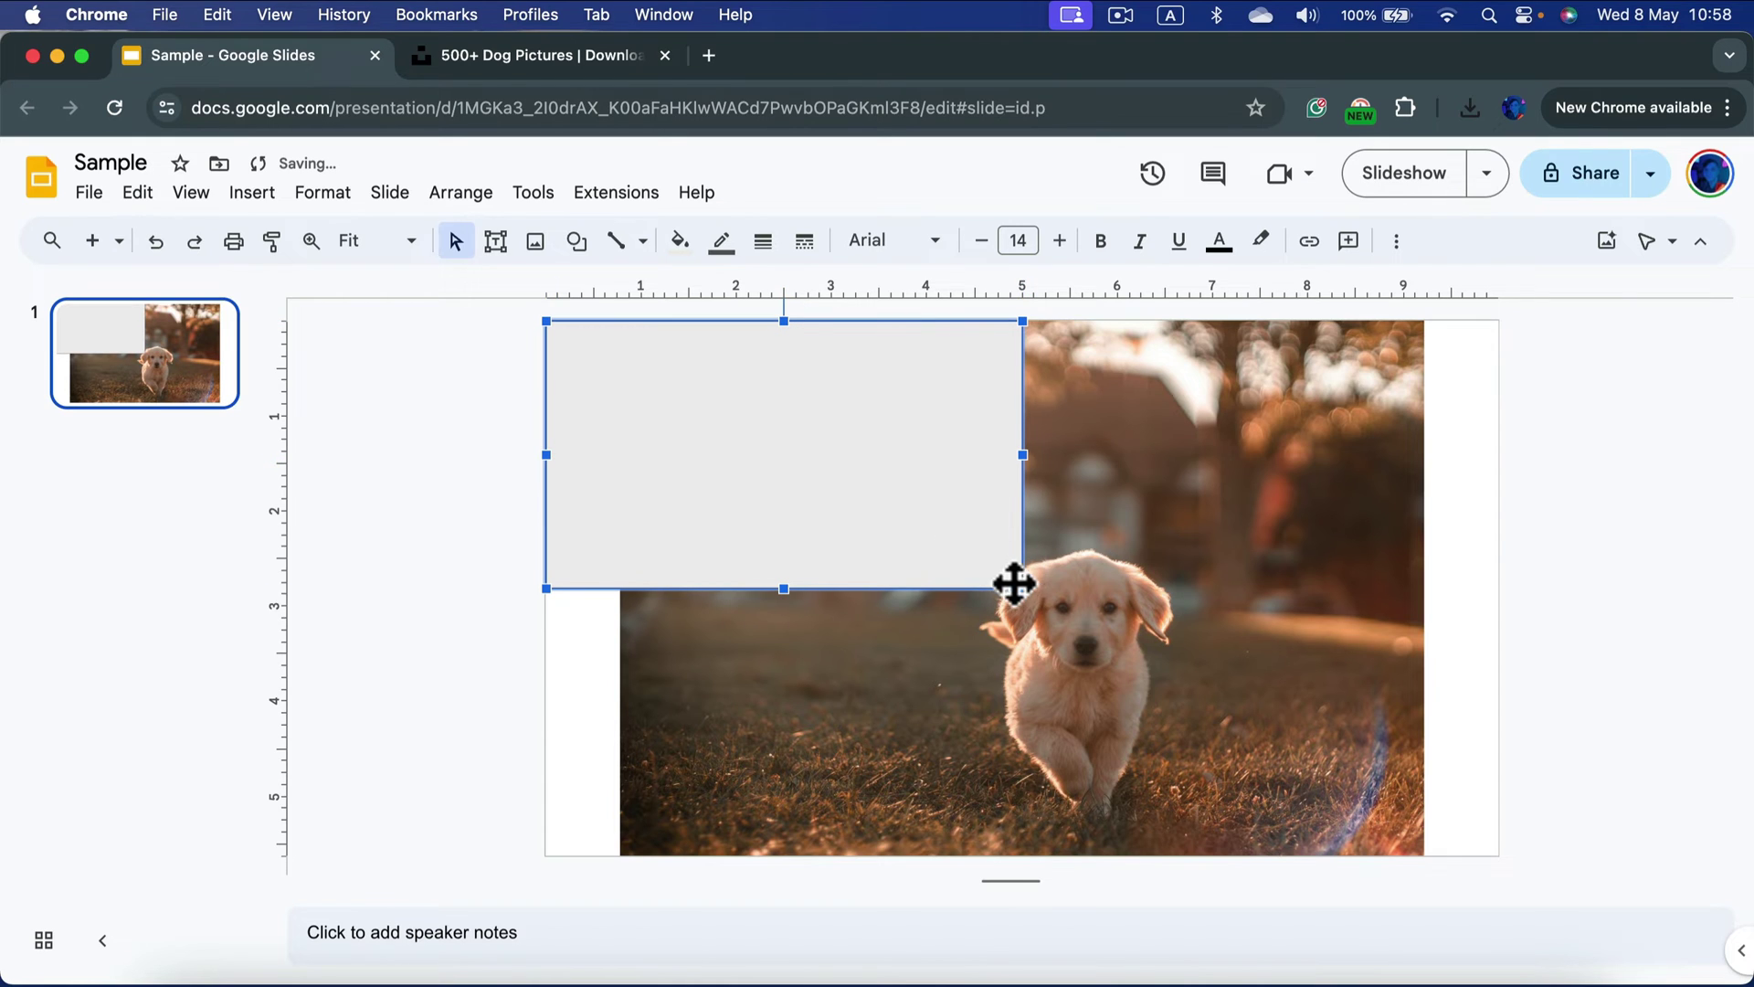
pyautogui.moveTo(1032, 600); pyautogui.dragTo(791, 465)
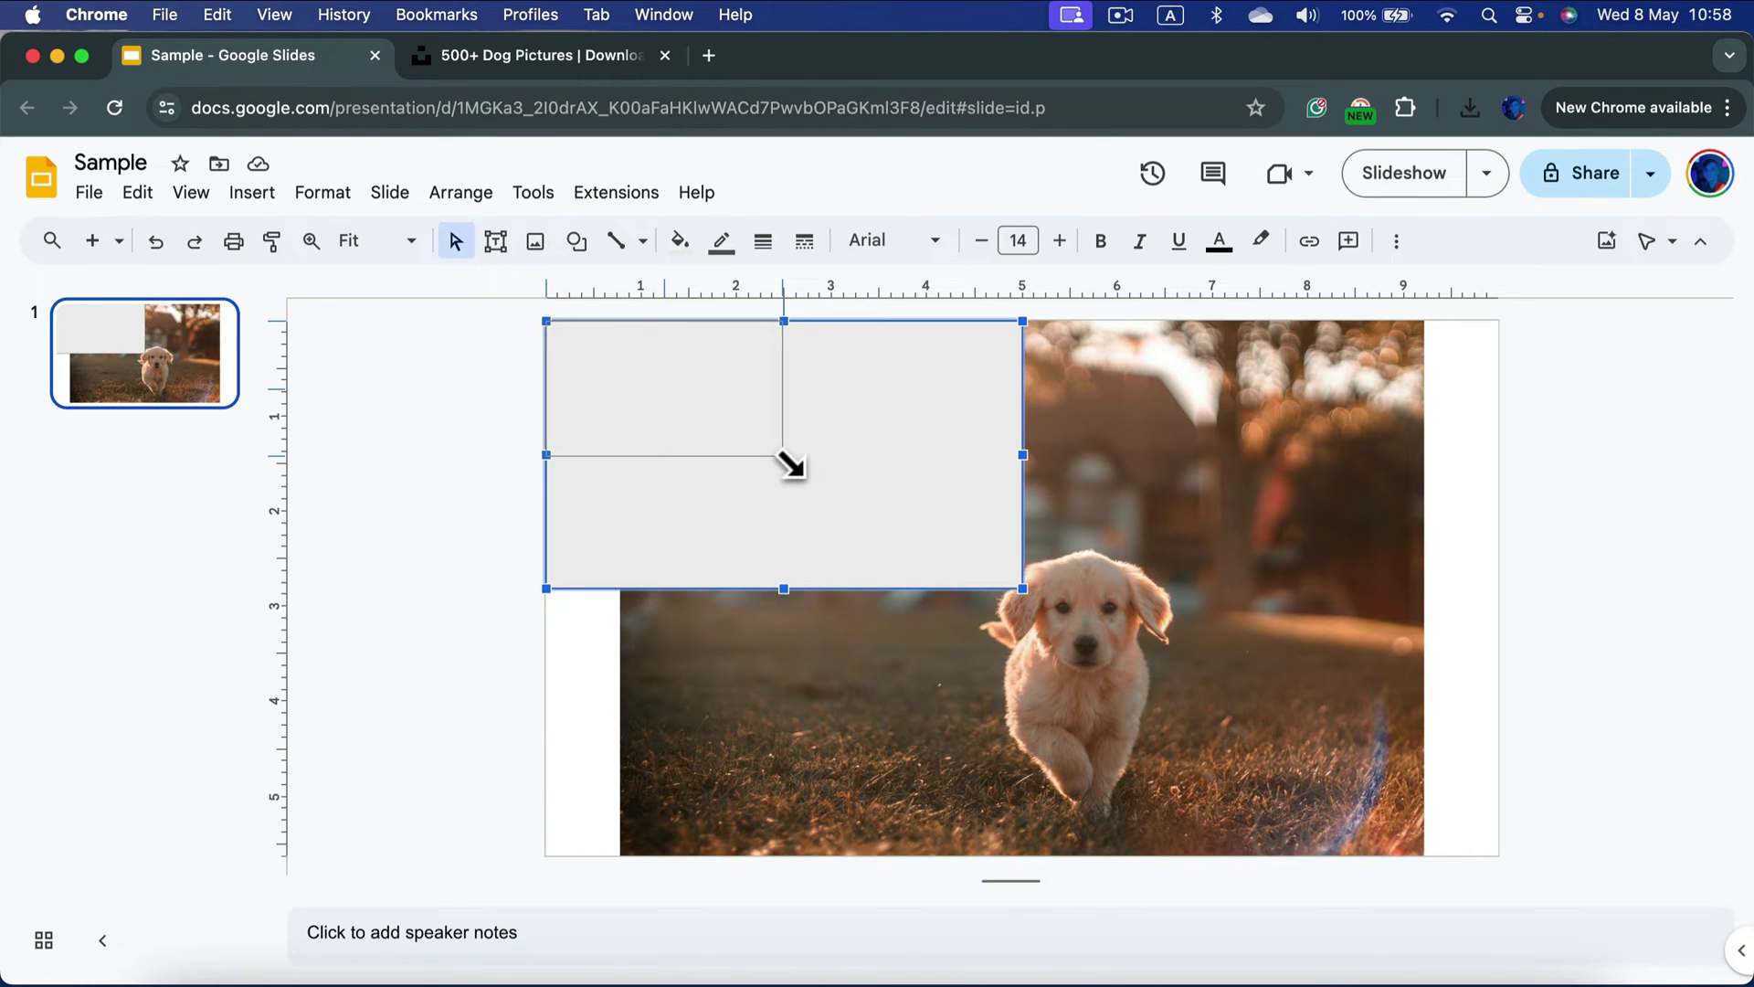
pyautogui.moveTo(791, 465); pyautogui.dragTo(791, 465)
pyautogui.click(472, 621)
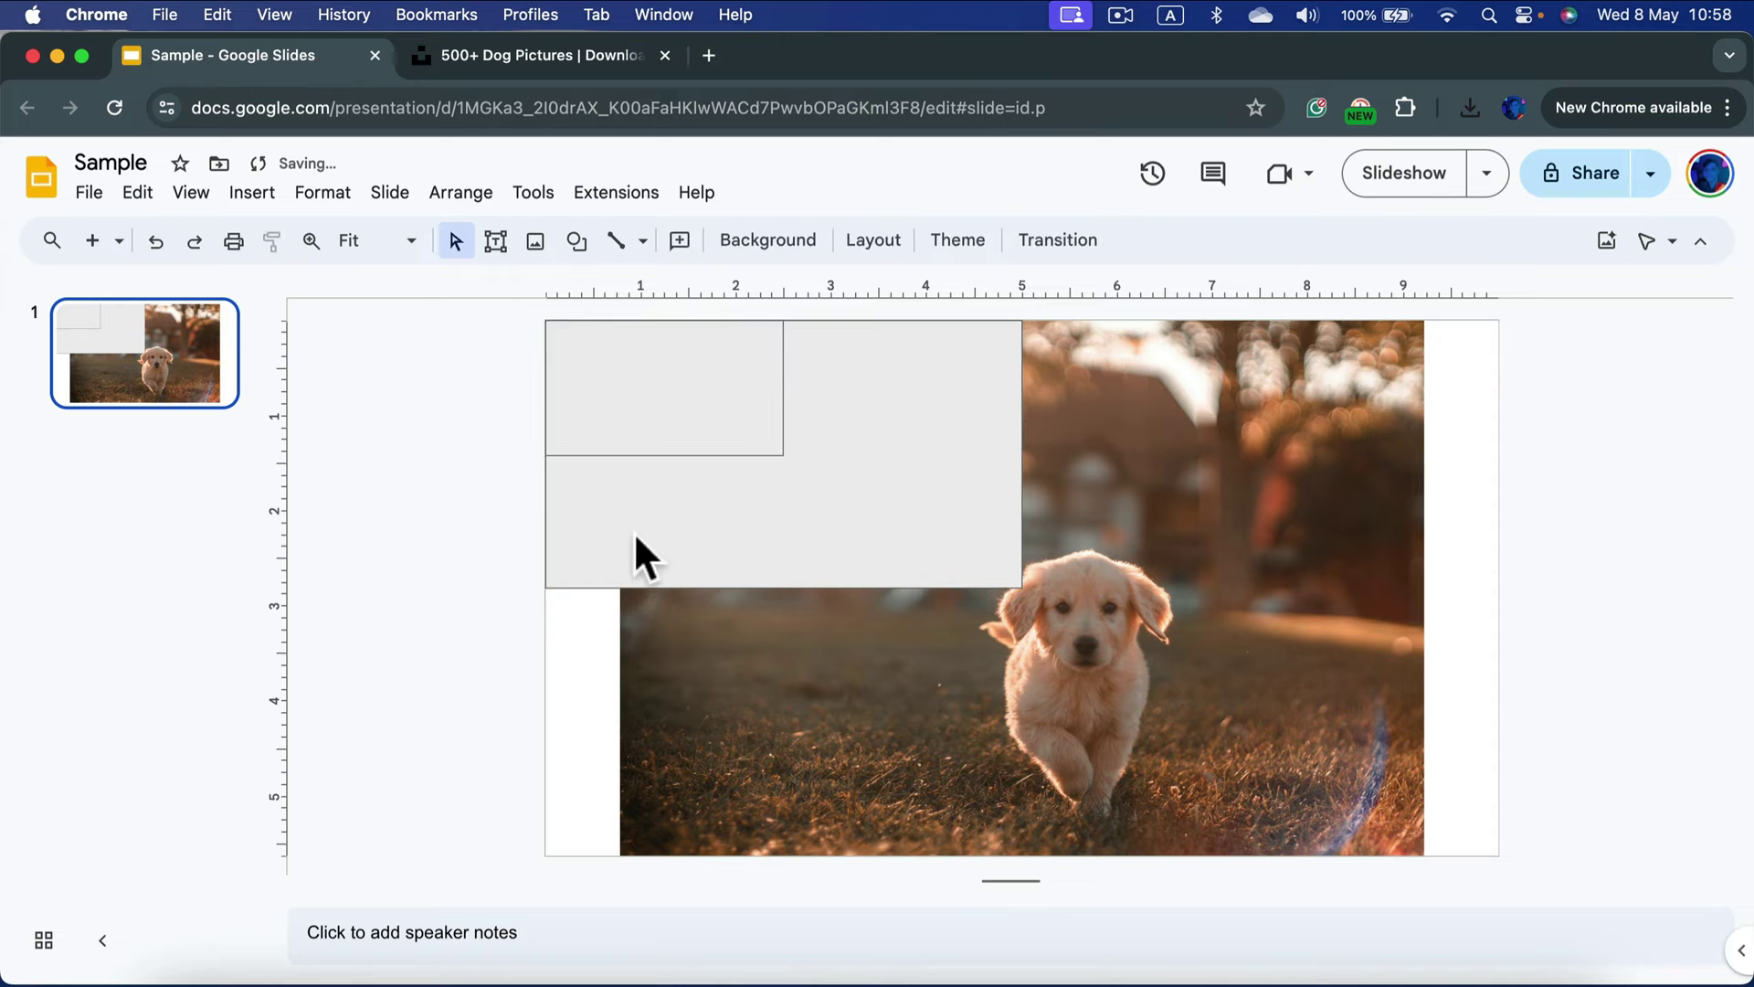
pyautogui.click(640, 526)
pyautogui.press('Delete')
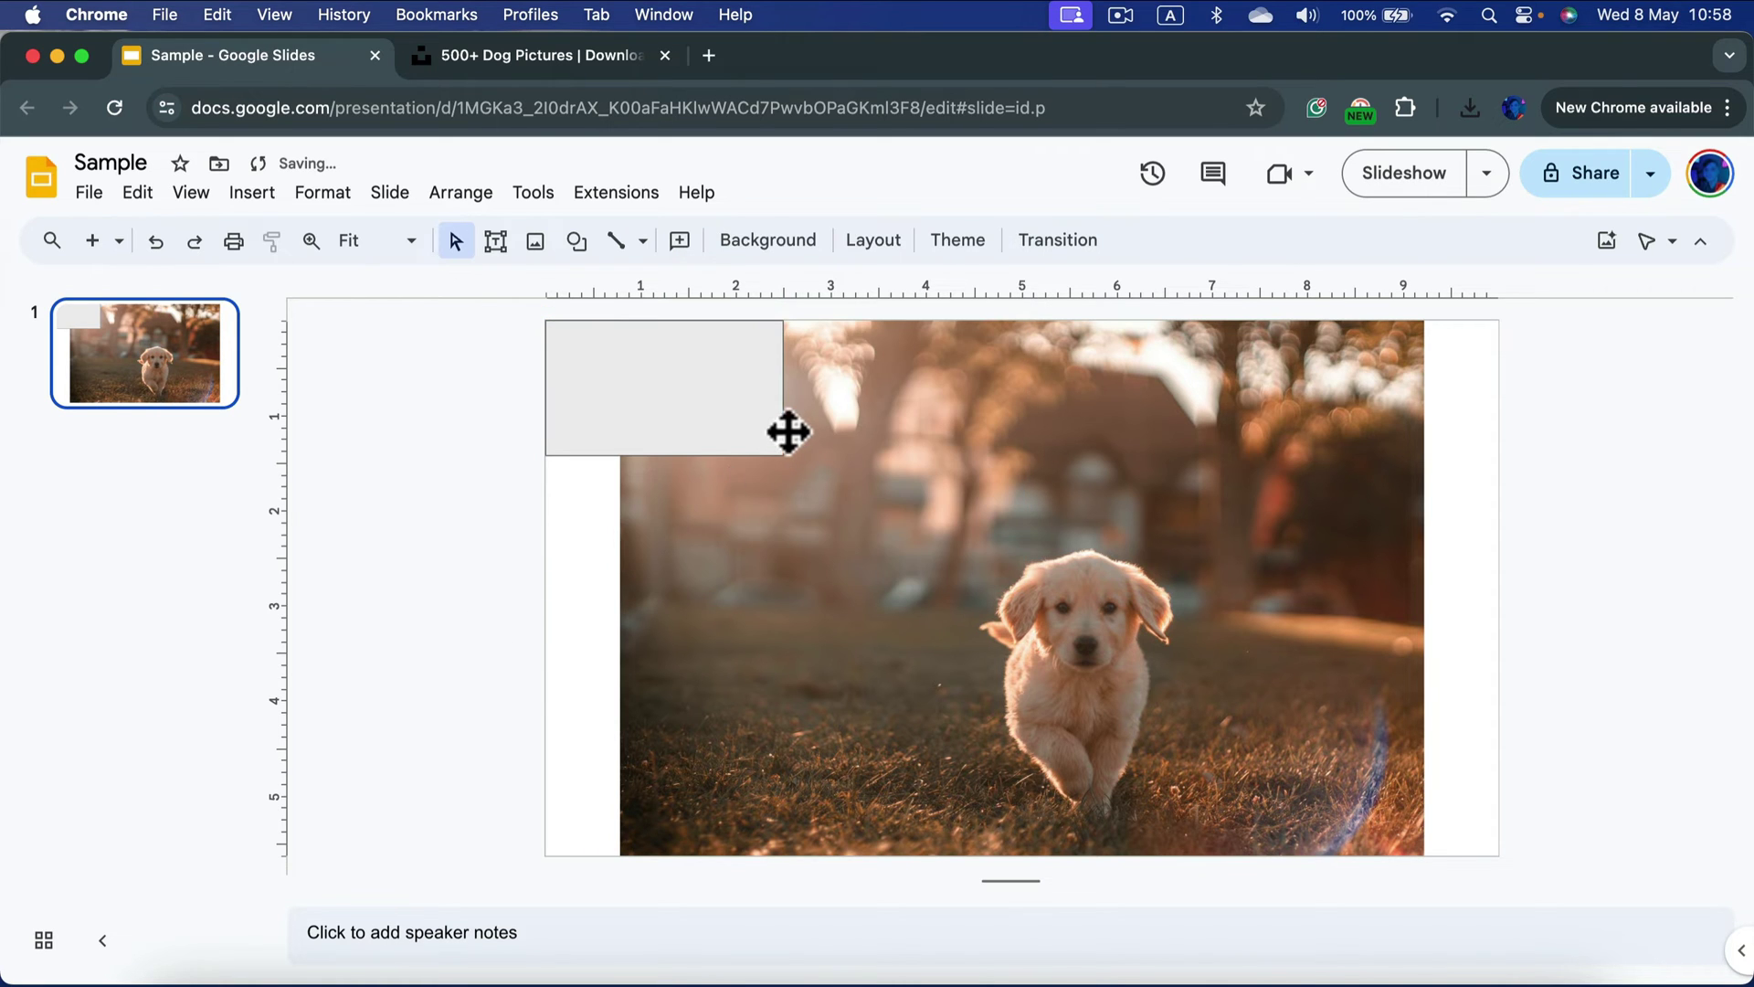
# Give the corner rectangle a light yellow fill and a transparent border.
pyautogui.click(786, 432)
pyautogui.click(678, 240)
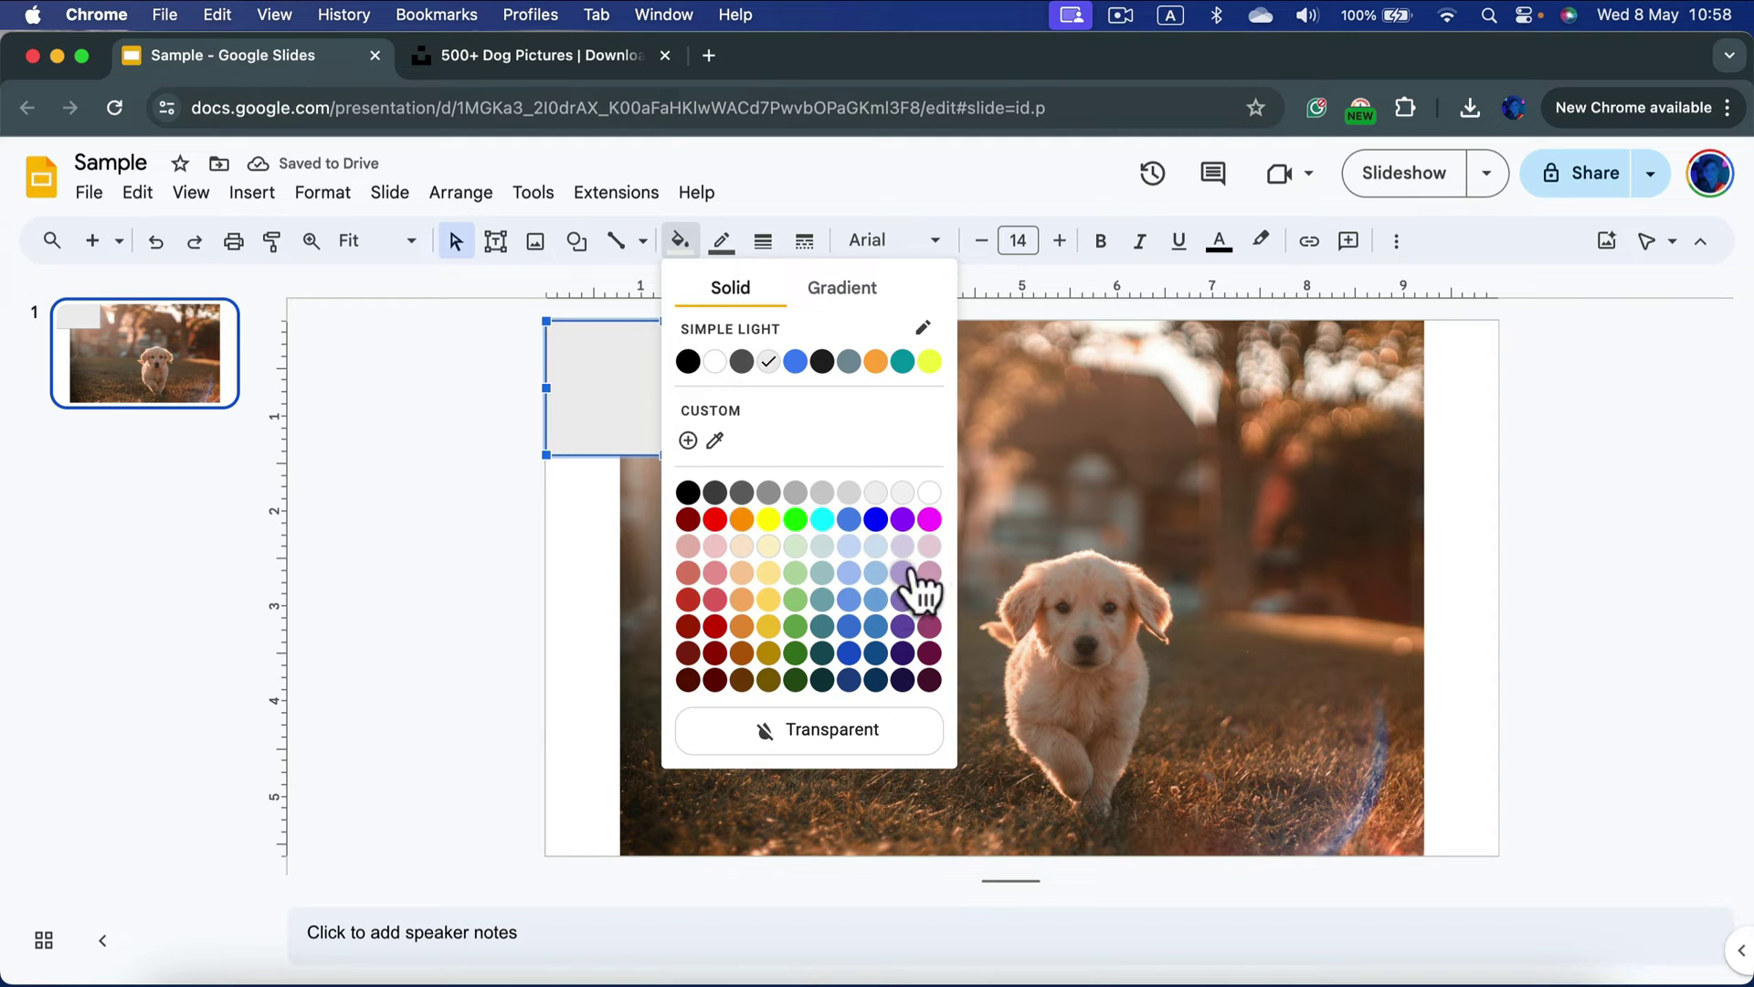
pyautogui.click(768, 575)
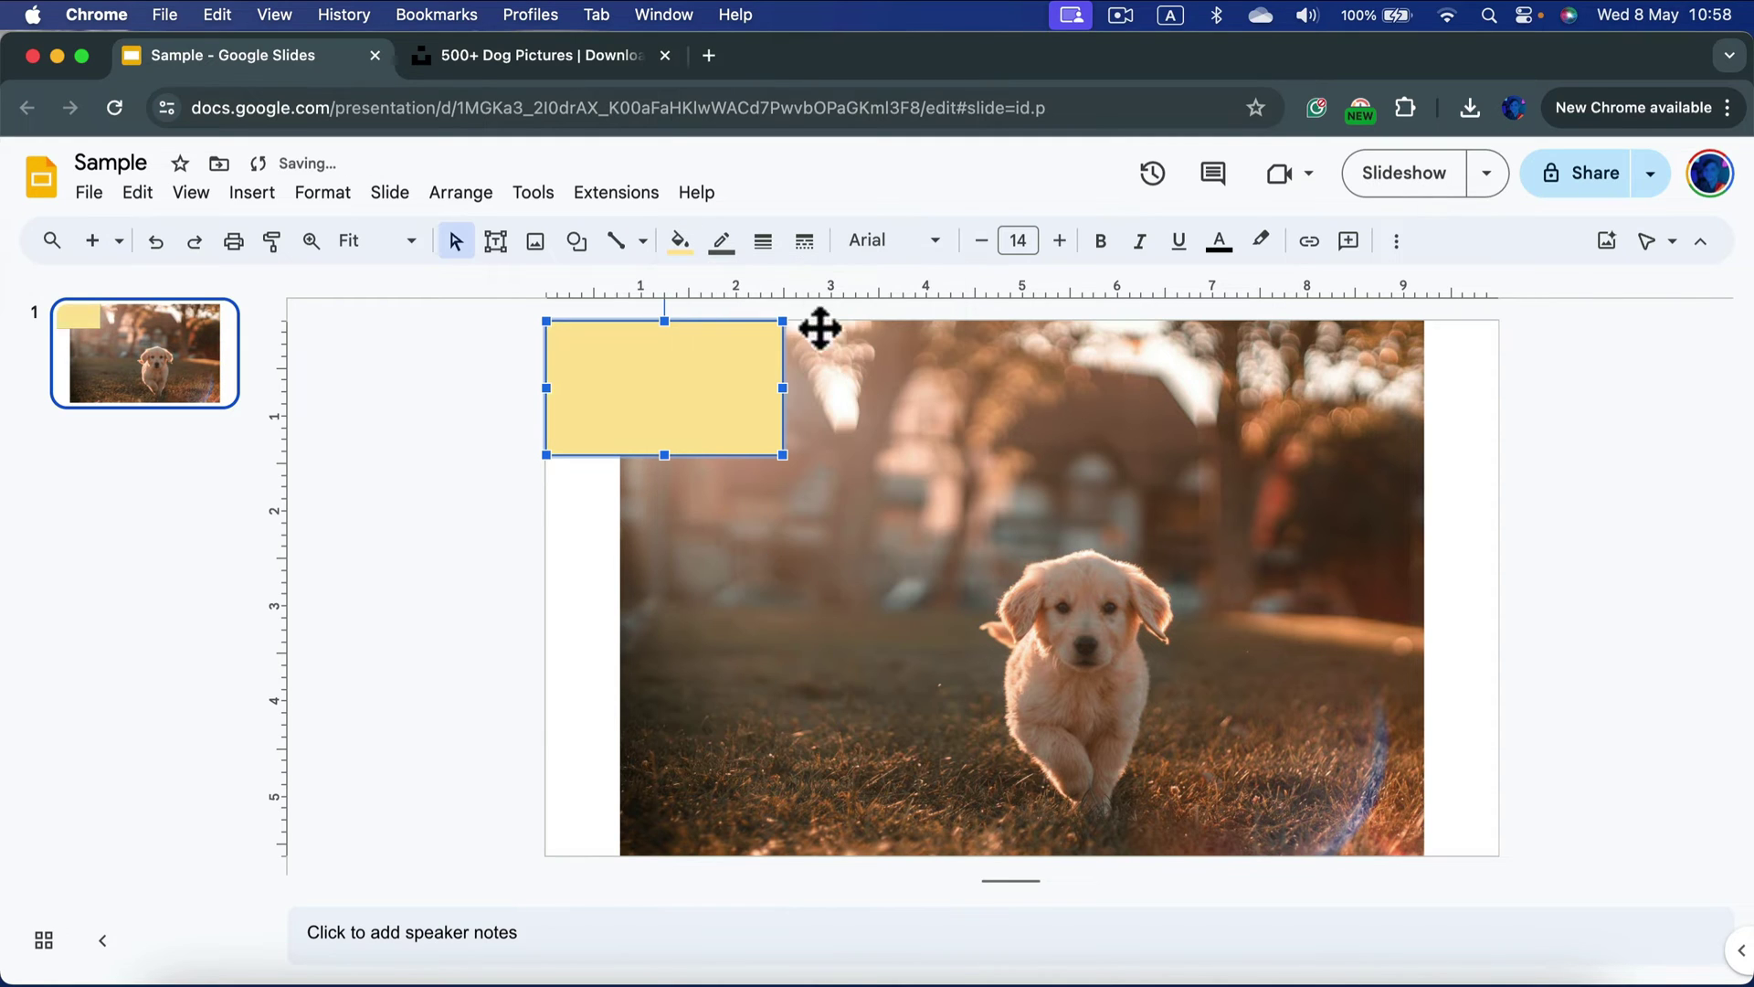
pyautogui.click(678, 242)
pyautogui.click(721, 242)
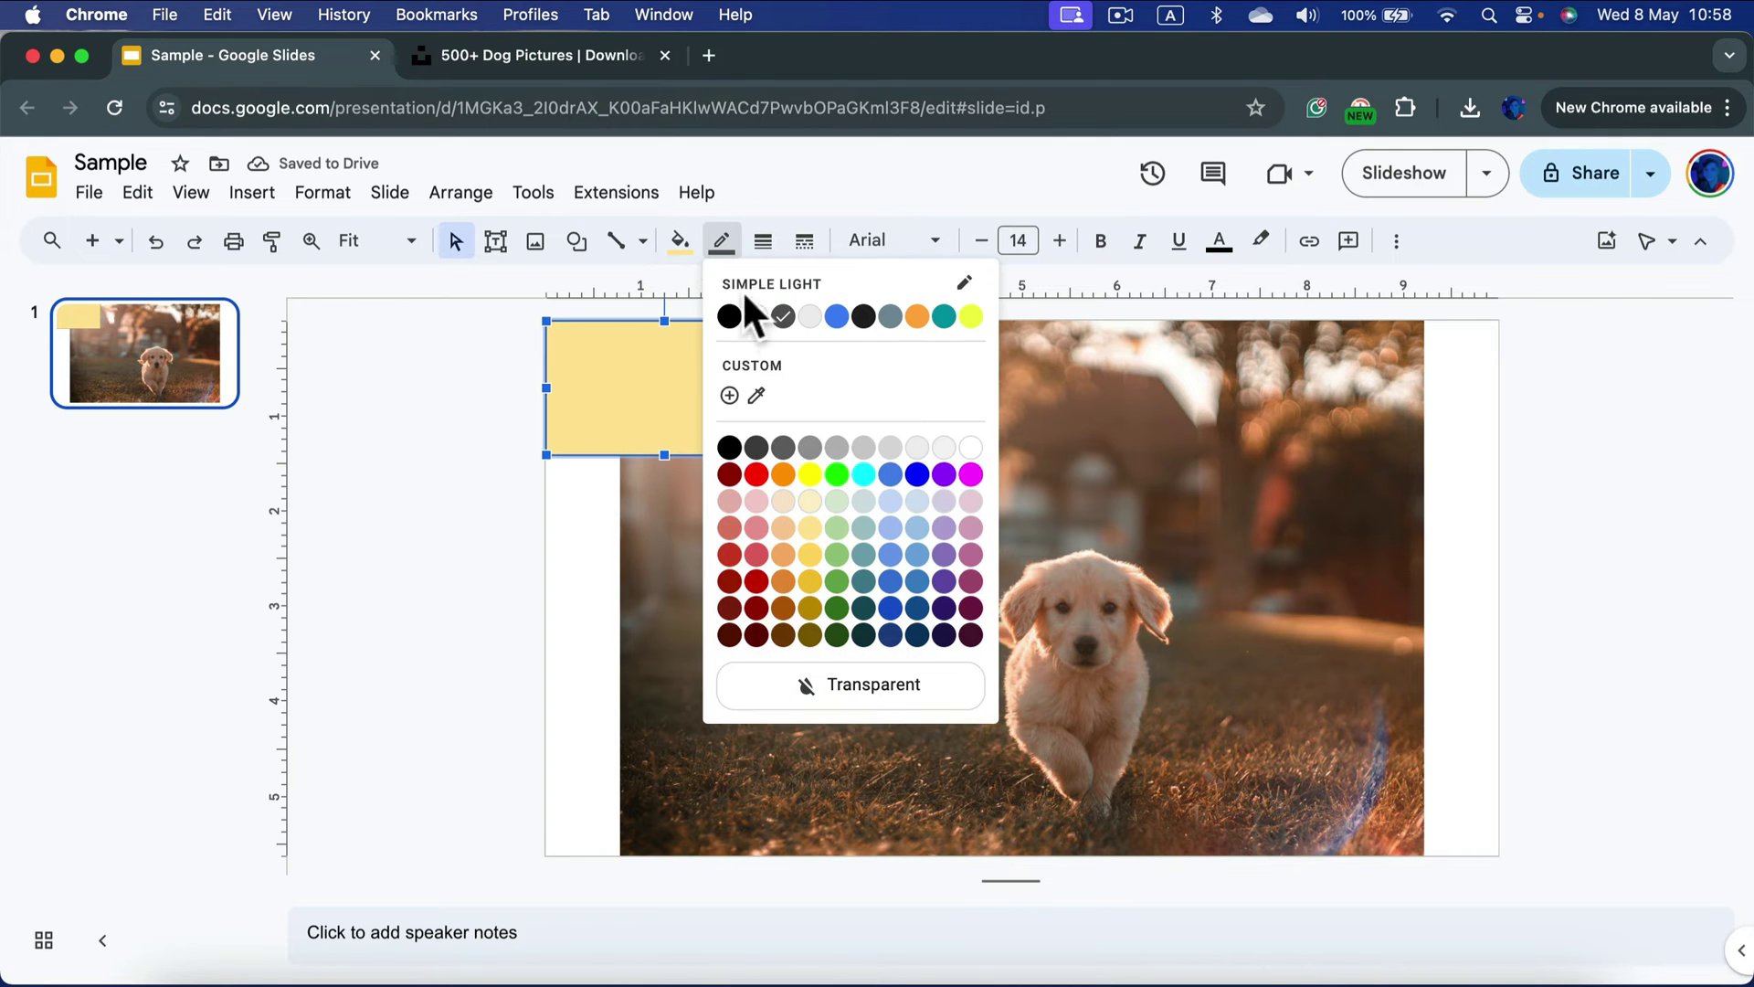
pyautogui.click(925, 697)
pyautogui.click(475, 555)
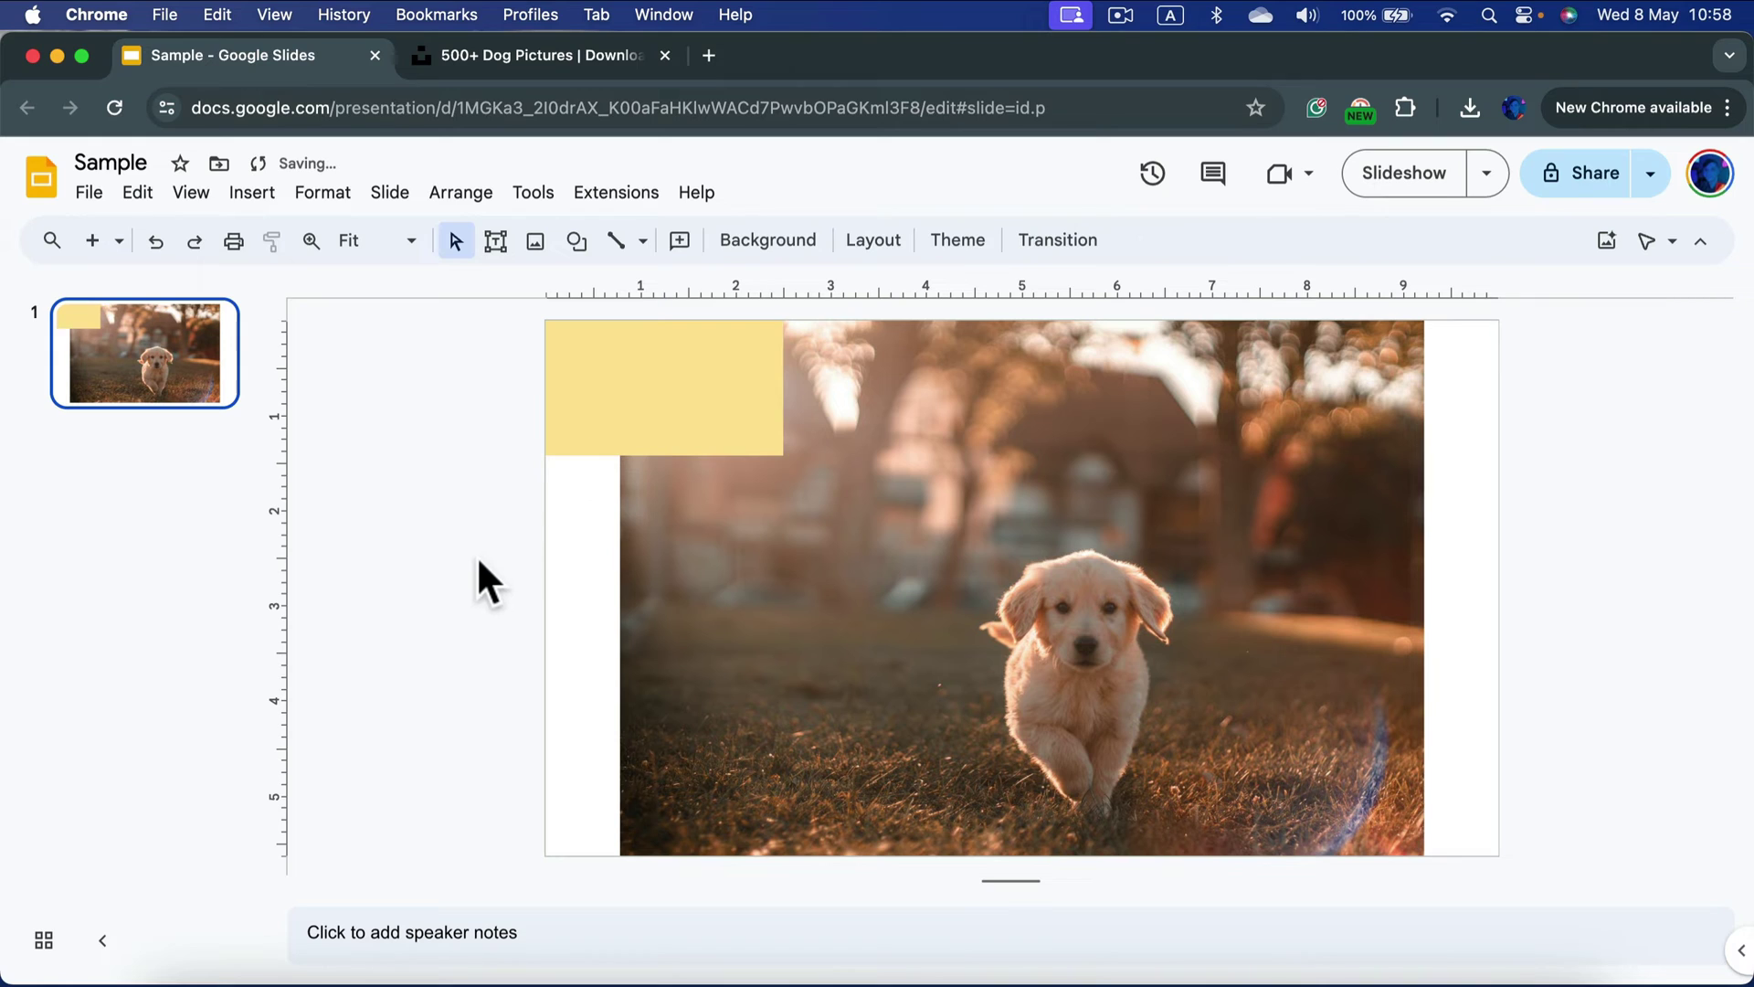
pyautogui.click(629, 353)
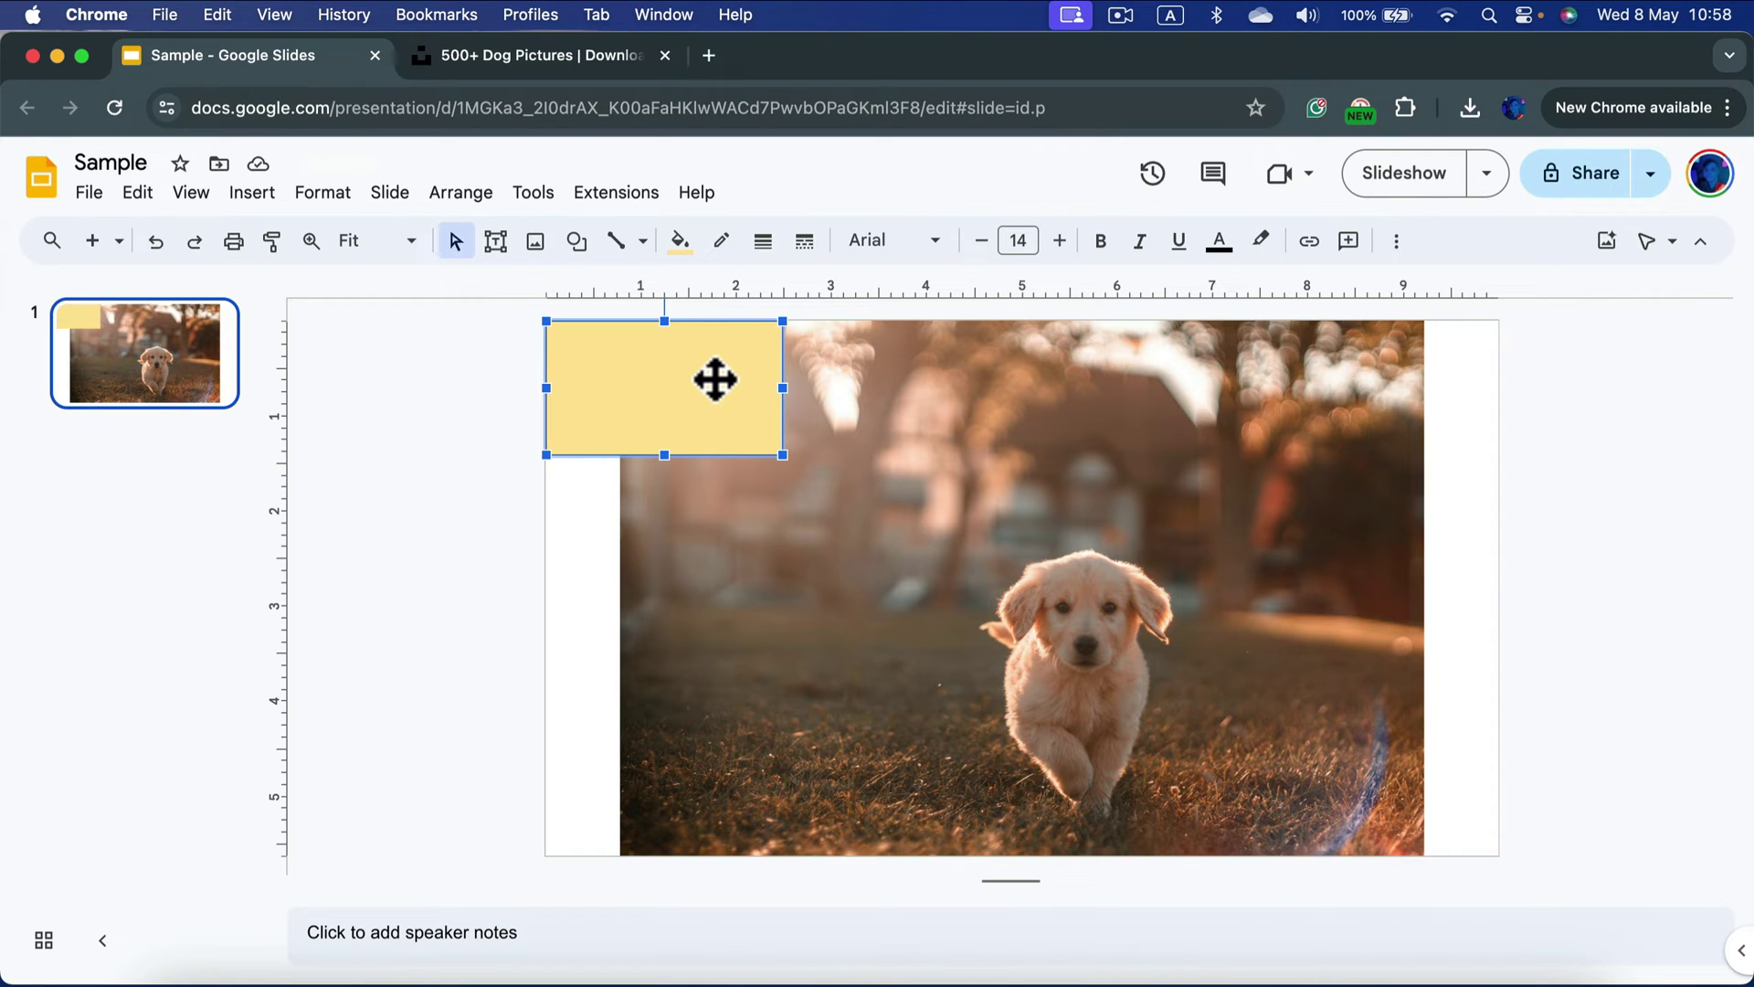
# Add an on-click Fade out animation to the yellow rectangle.
pyautogui.click(1396, 243)
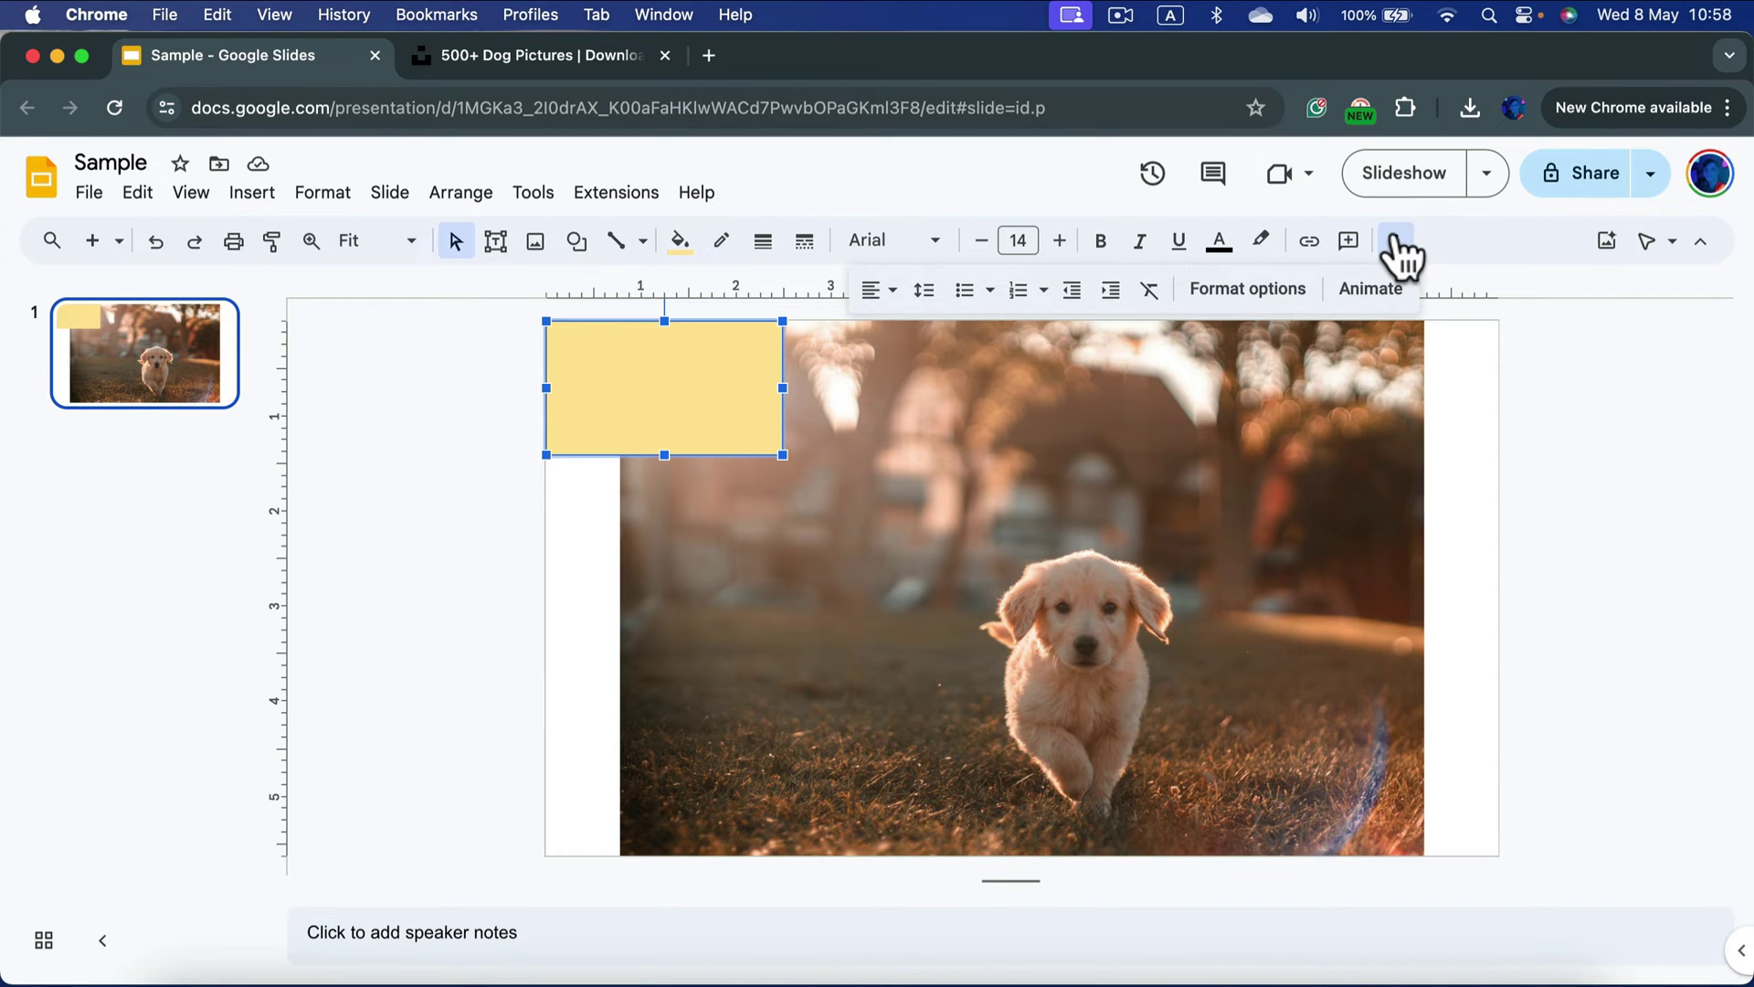
pyautogui.click(1370, 290)
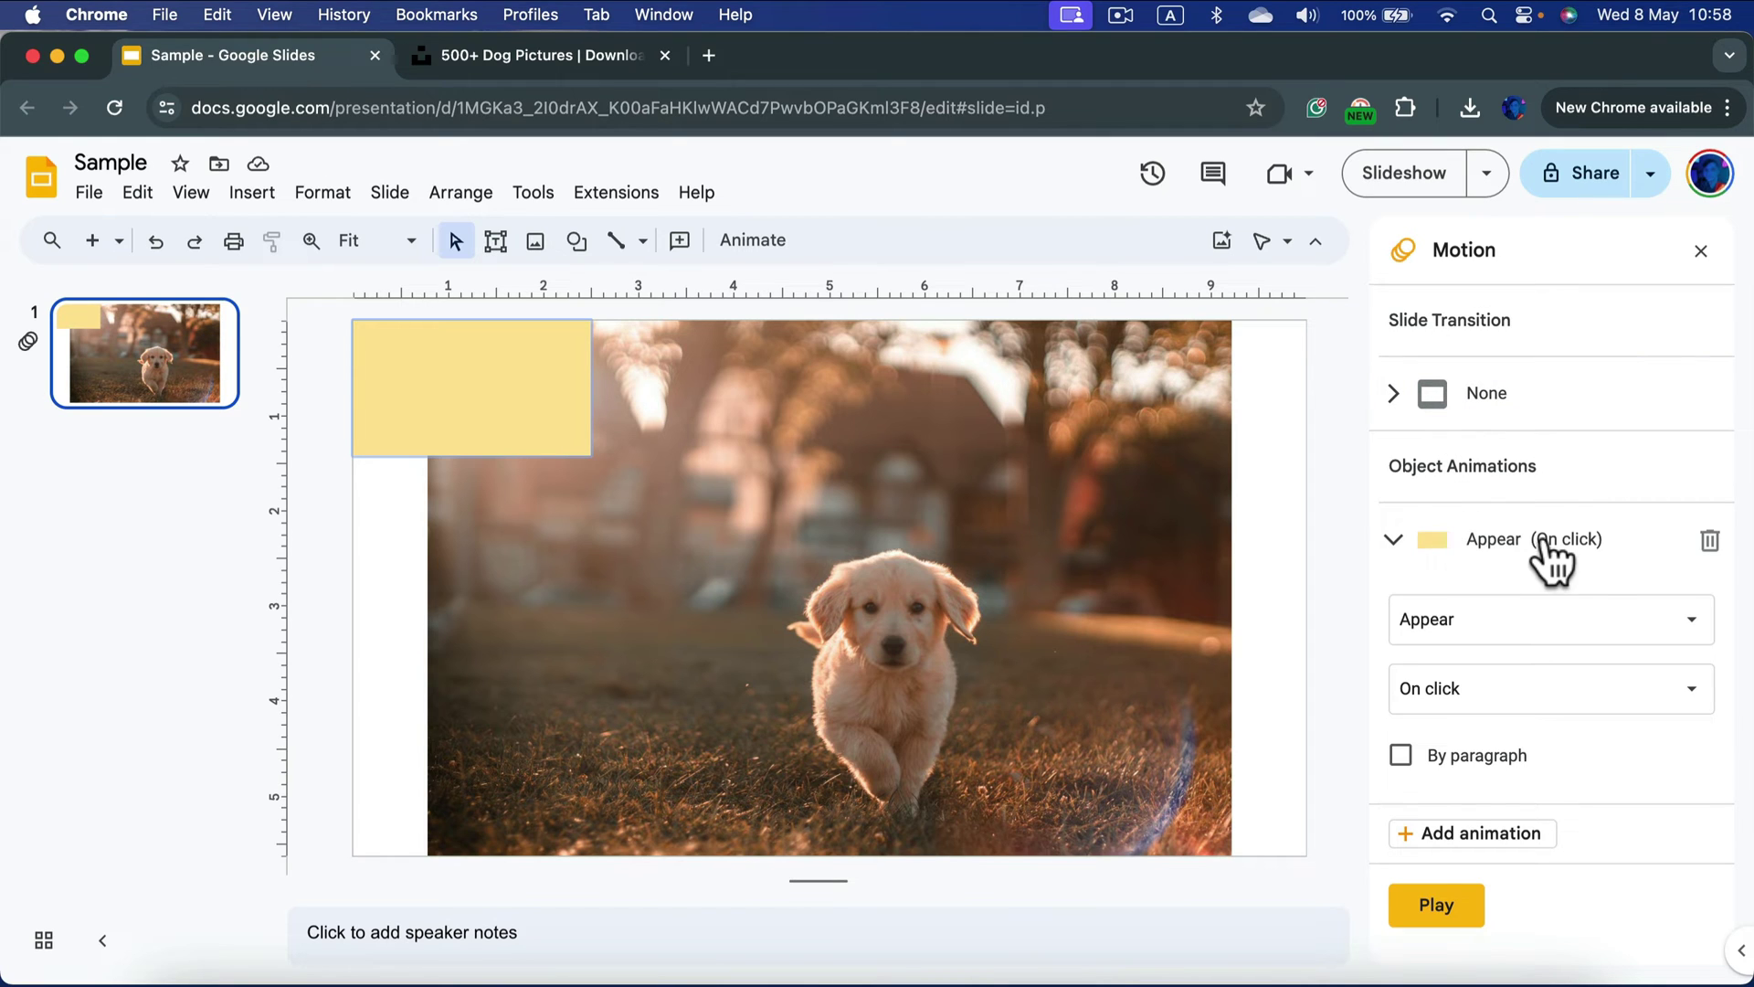
pyautogui.click(1589, 640)
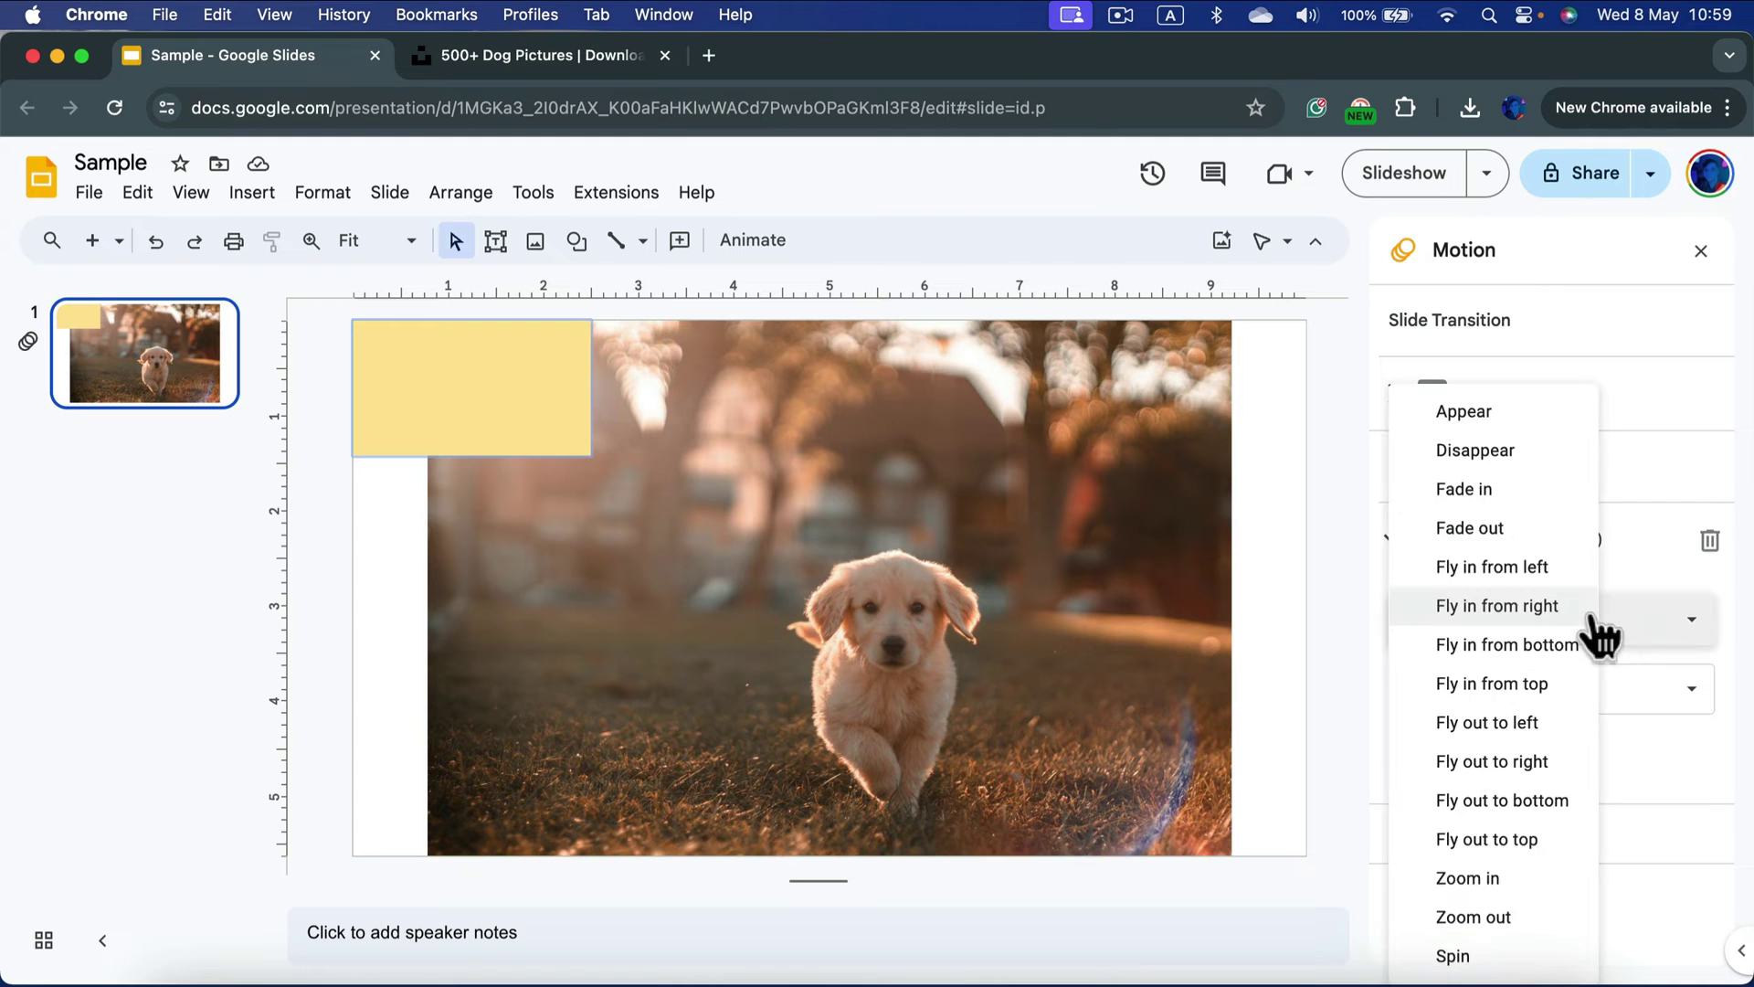
pyautogui.click(1473, 528)
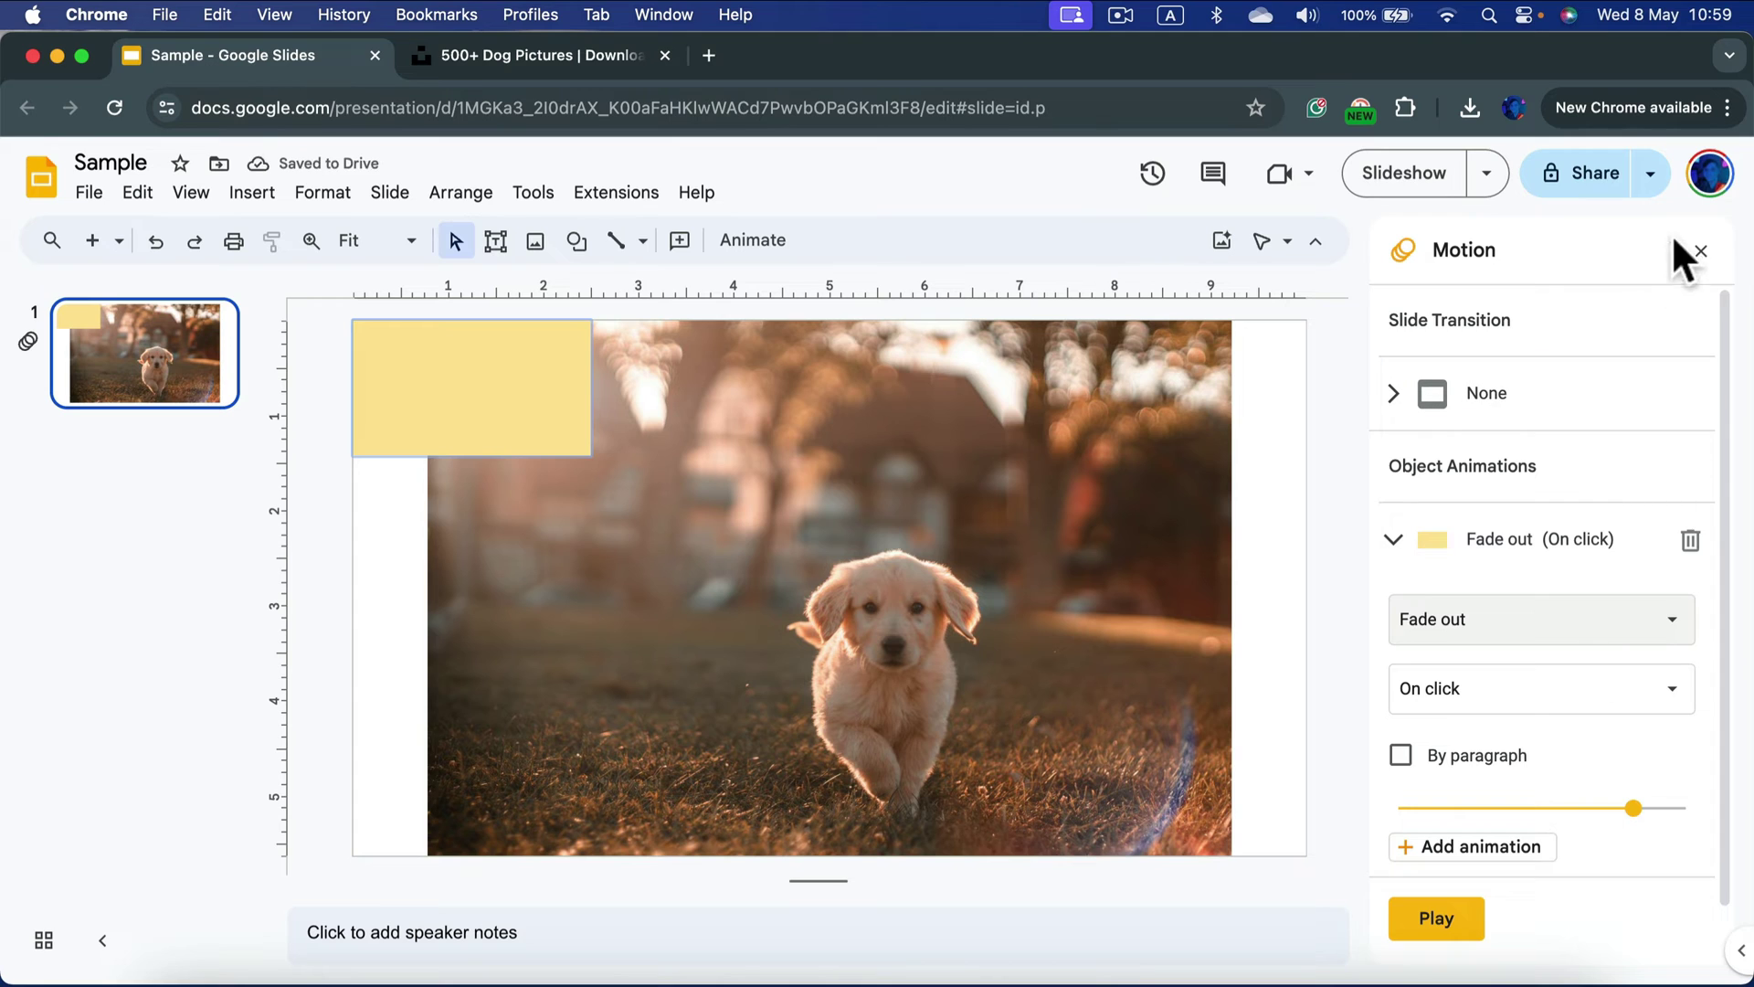
pyautogui.click(1701, 253)
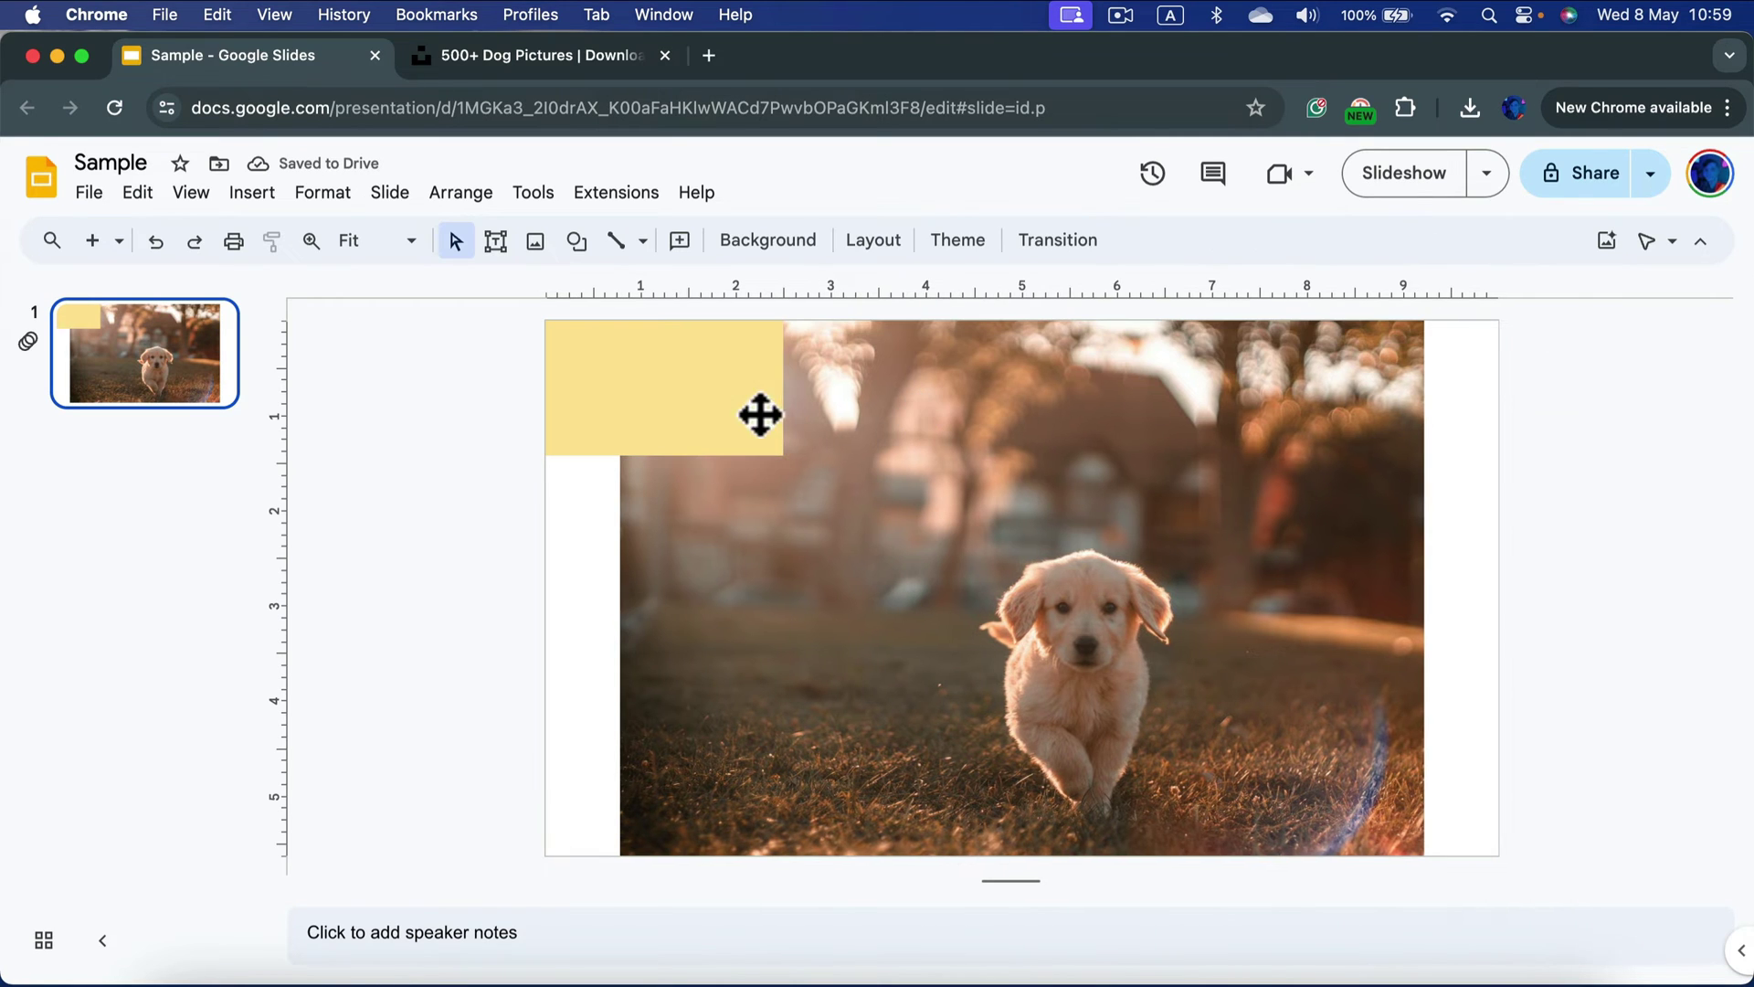
# Place yellow rectangle copies in the grid, colouring them peach, red, yellow and orange.
pyautogui.click(603, 431)
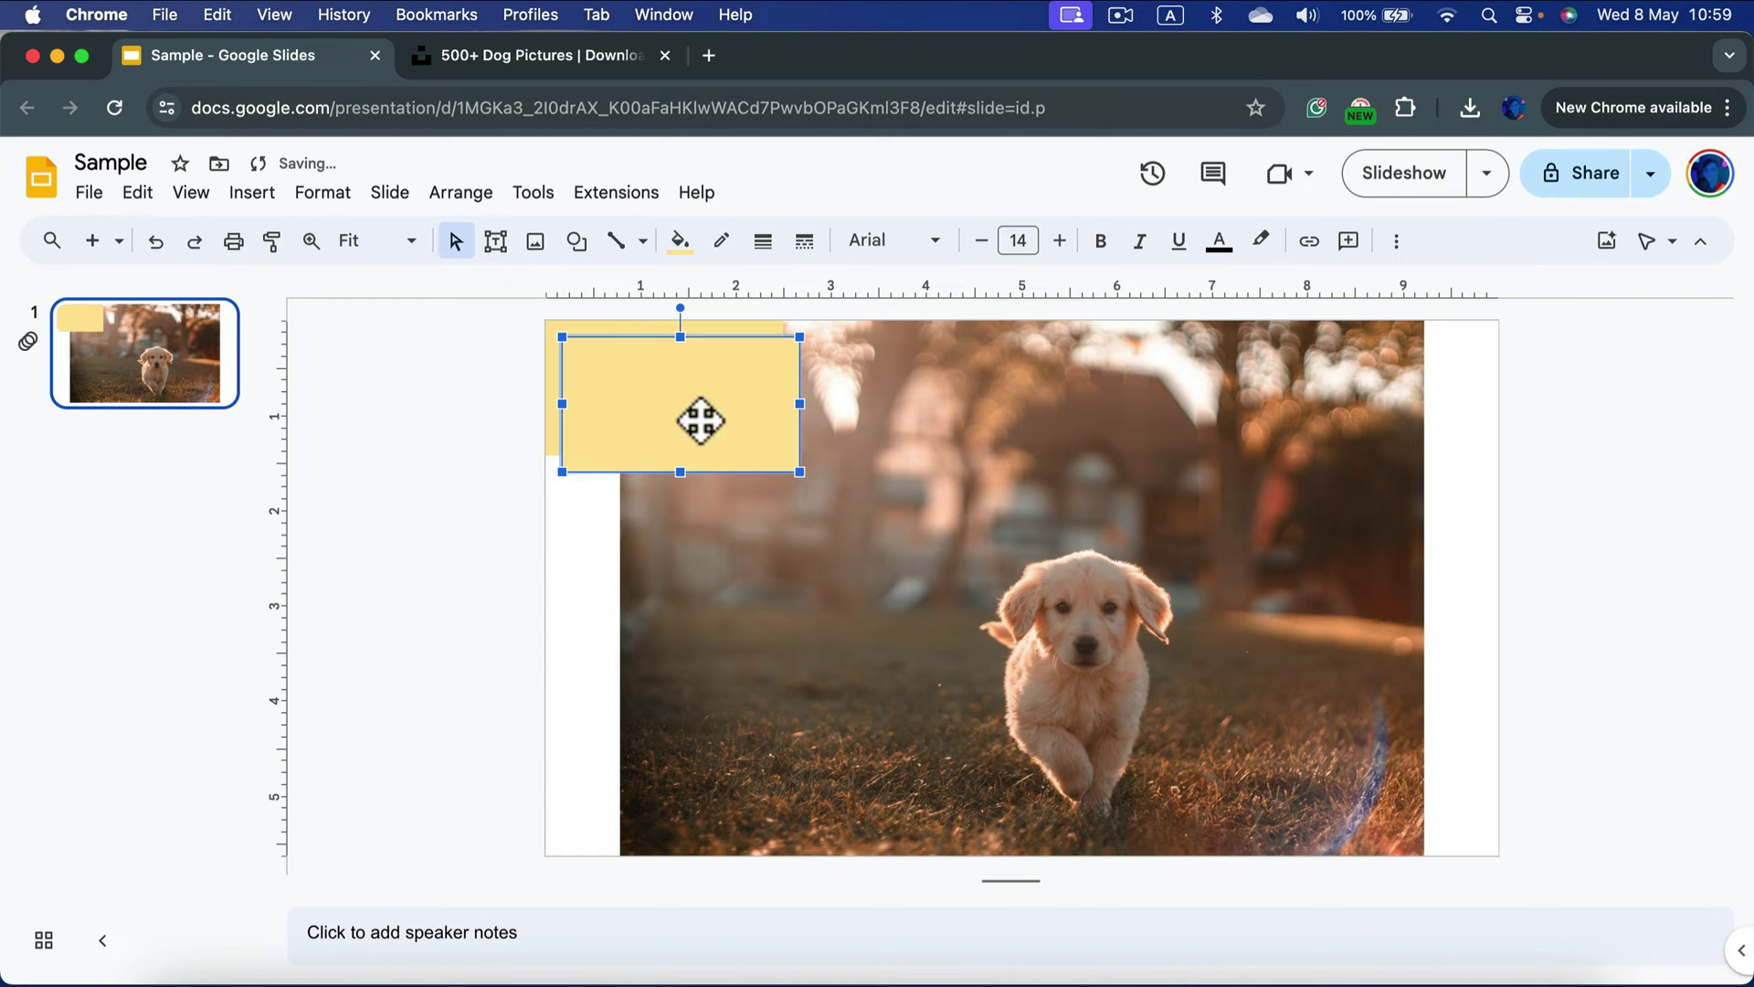
pyautogui.moveTo(697, 419); pyautogui.dragTo(916, 405)
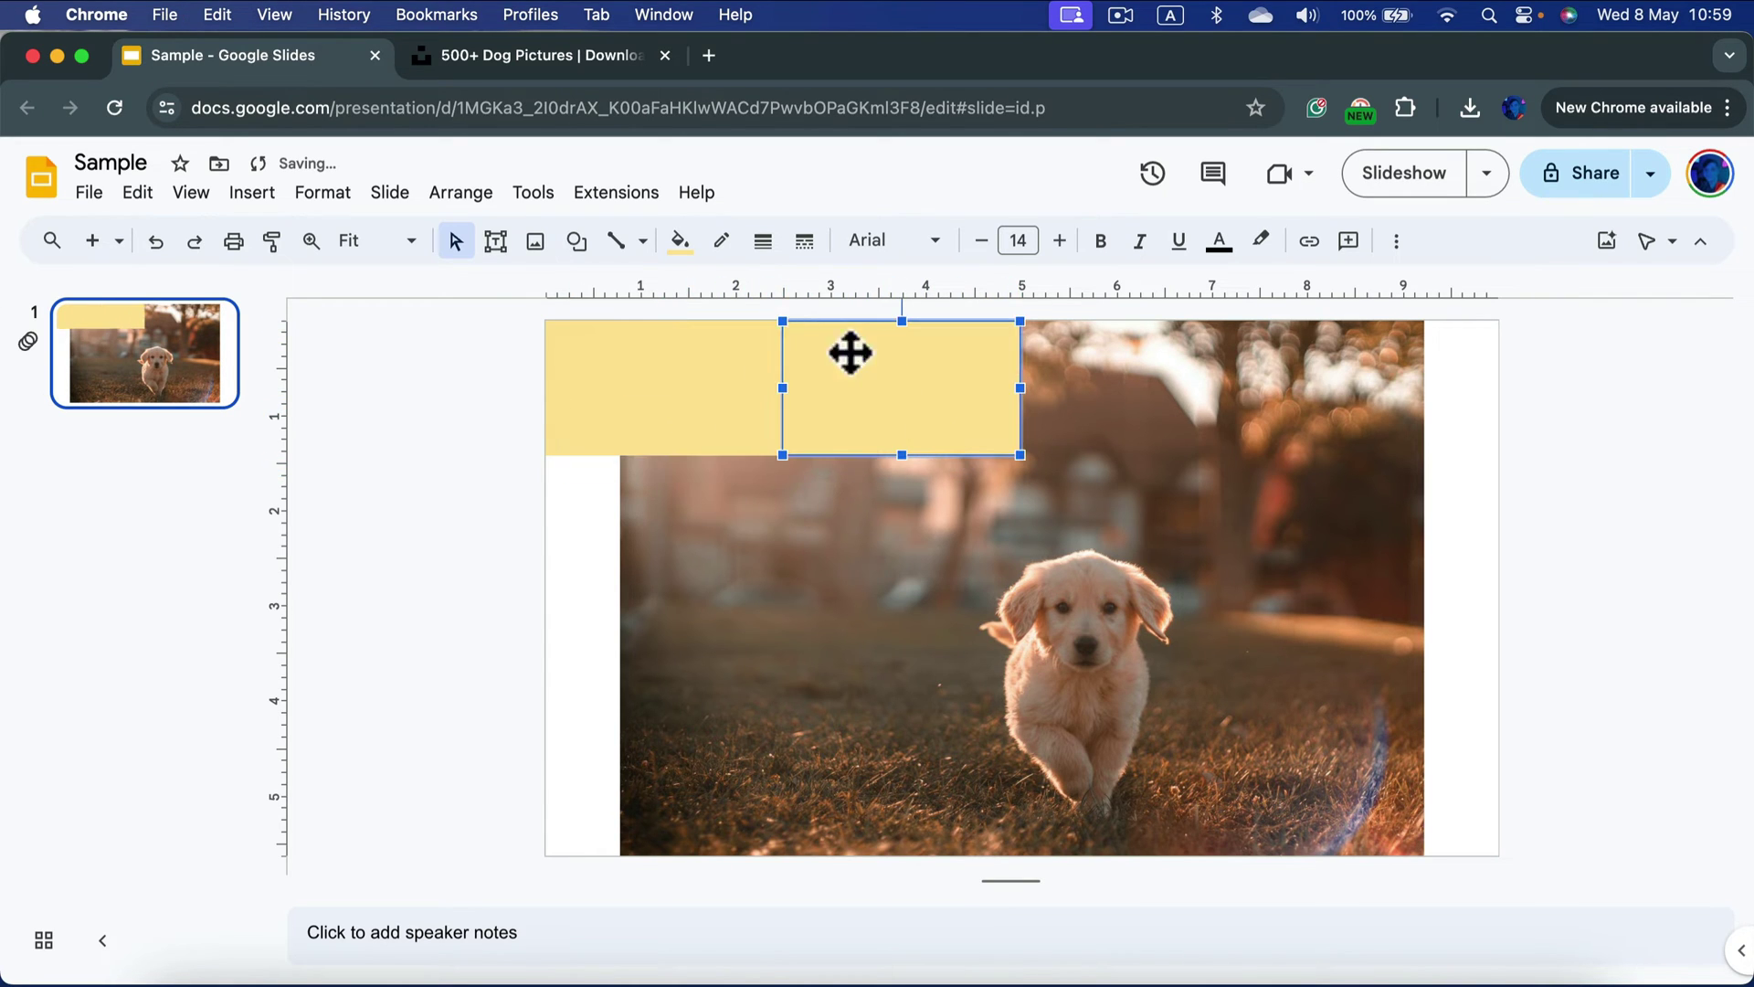
pyautogui.click(680, 240)
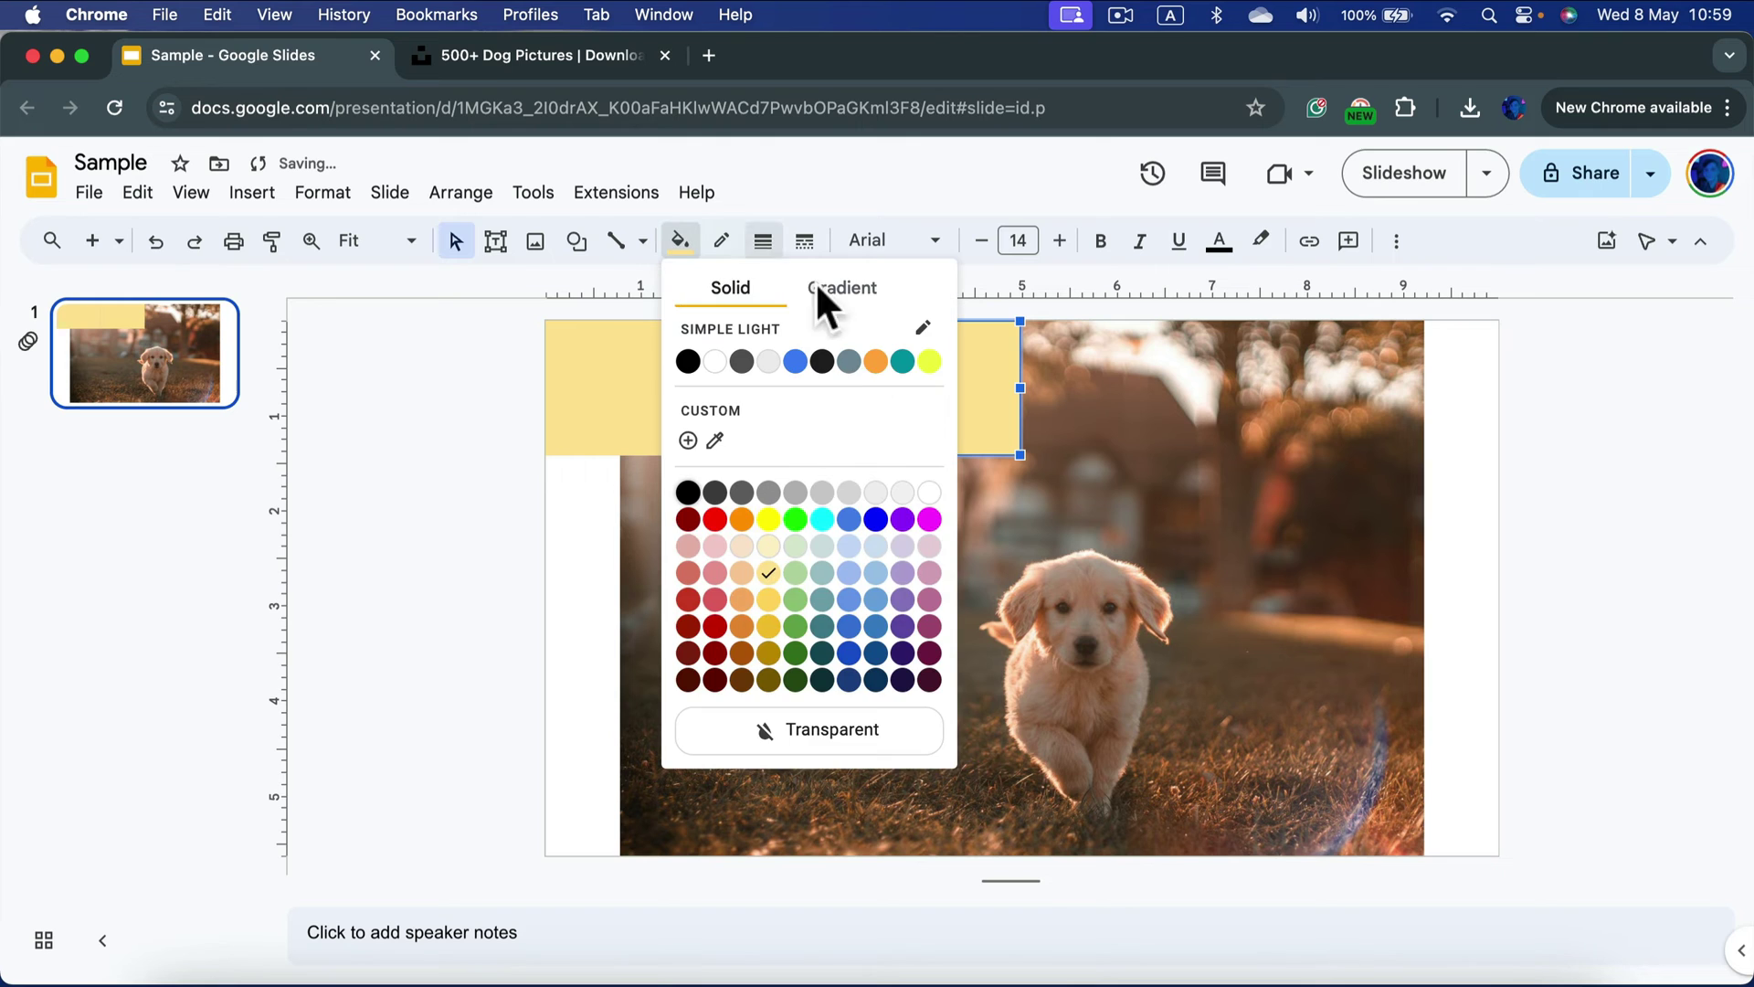
pyautogui.click(740, 579)
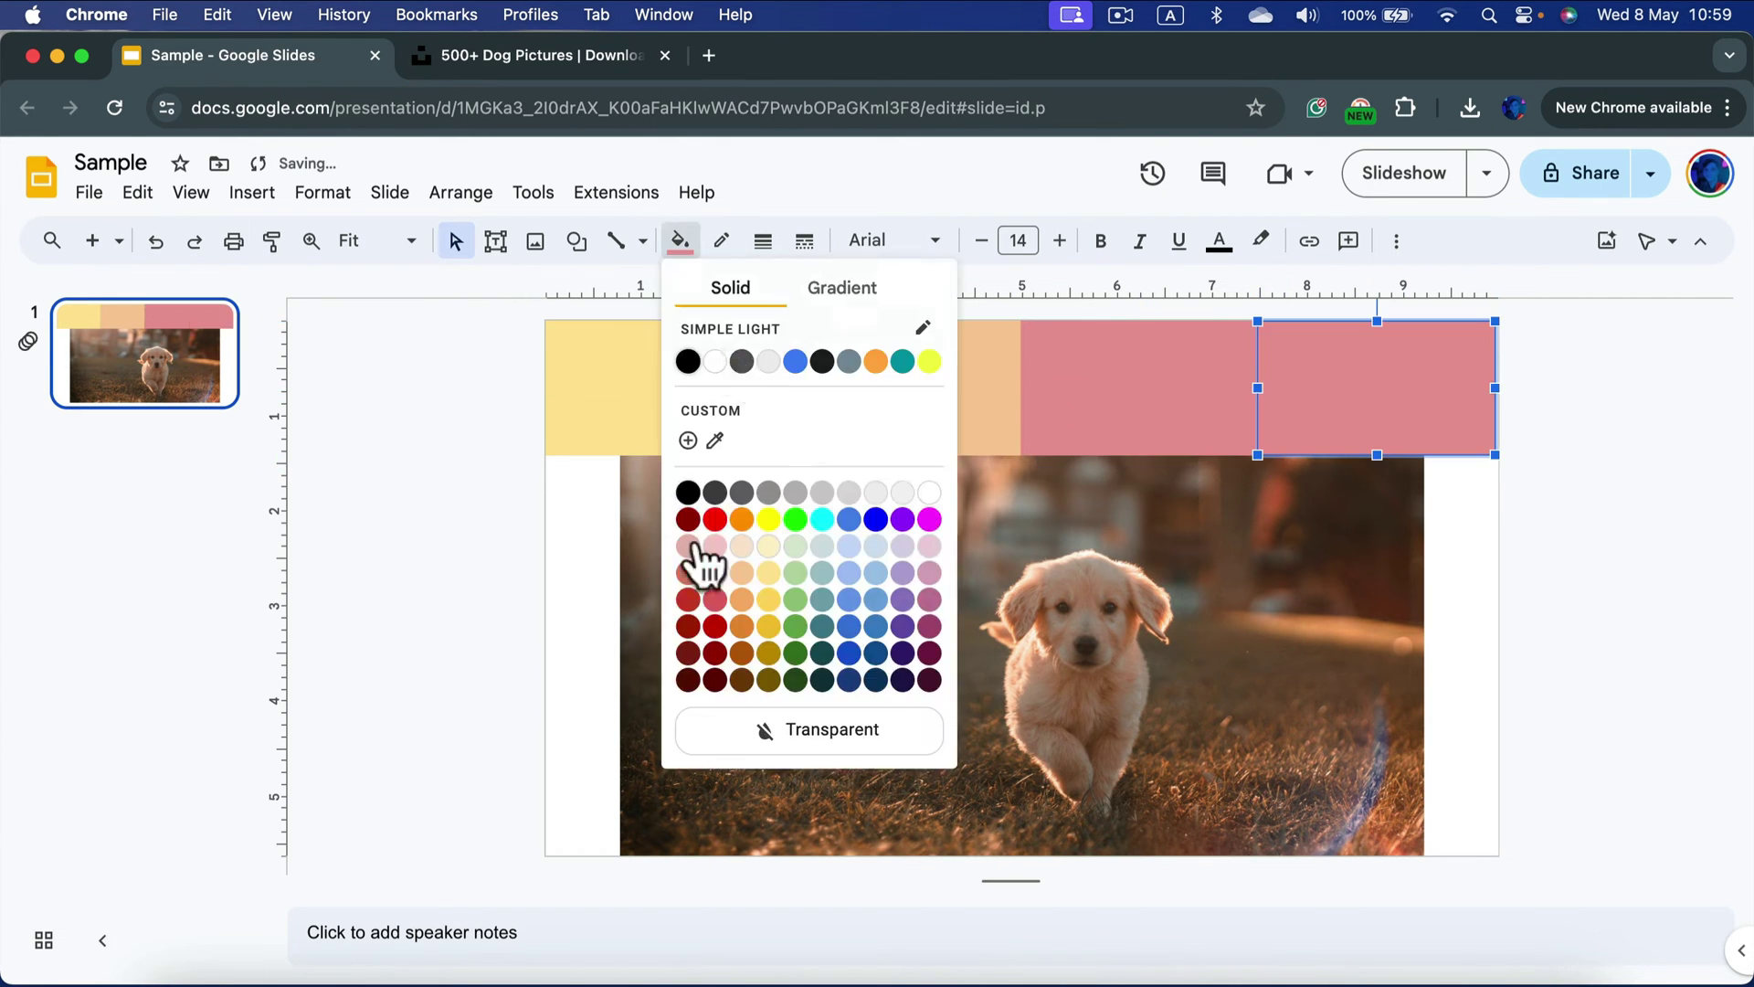
pyautogui.click(697, 558)
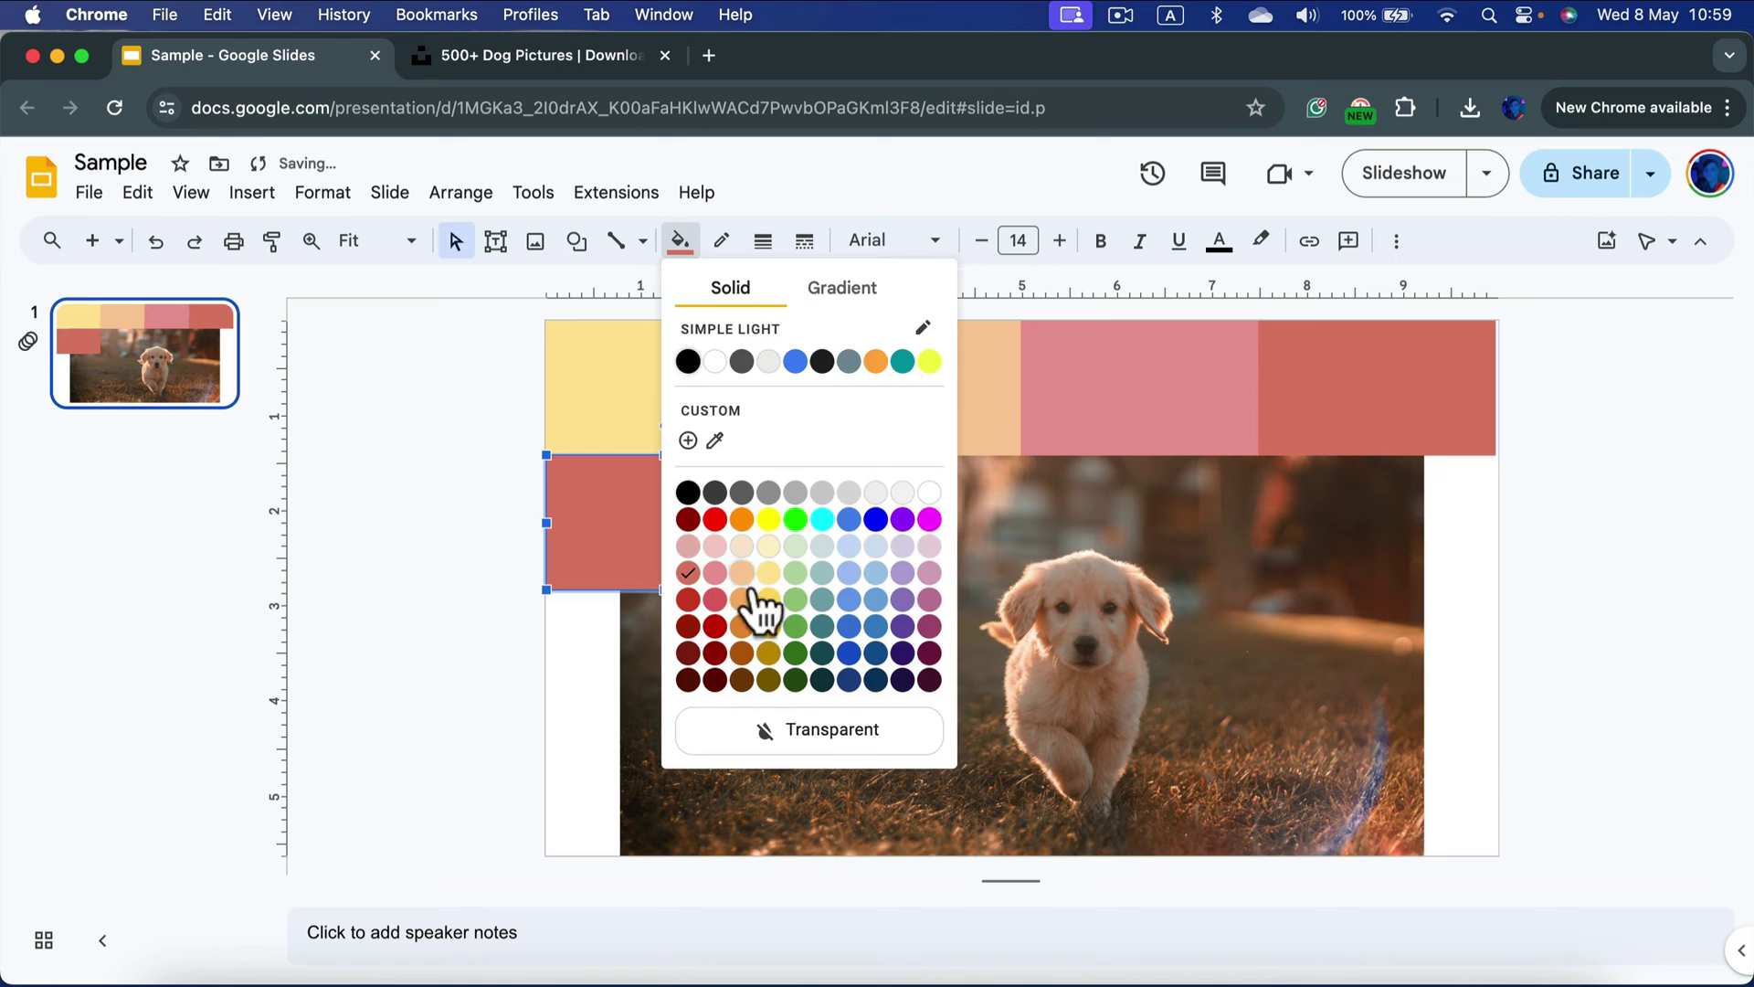
pyautogui.click(739, 585)
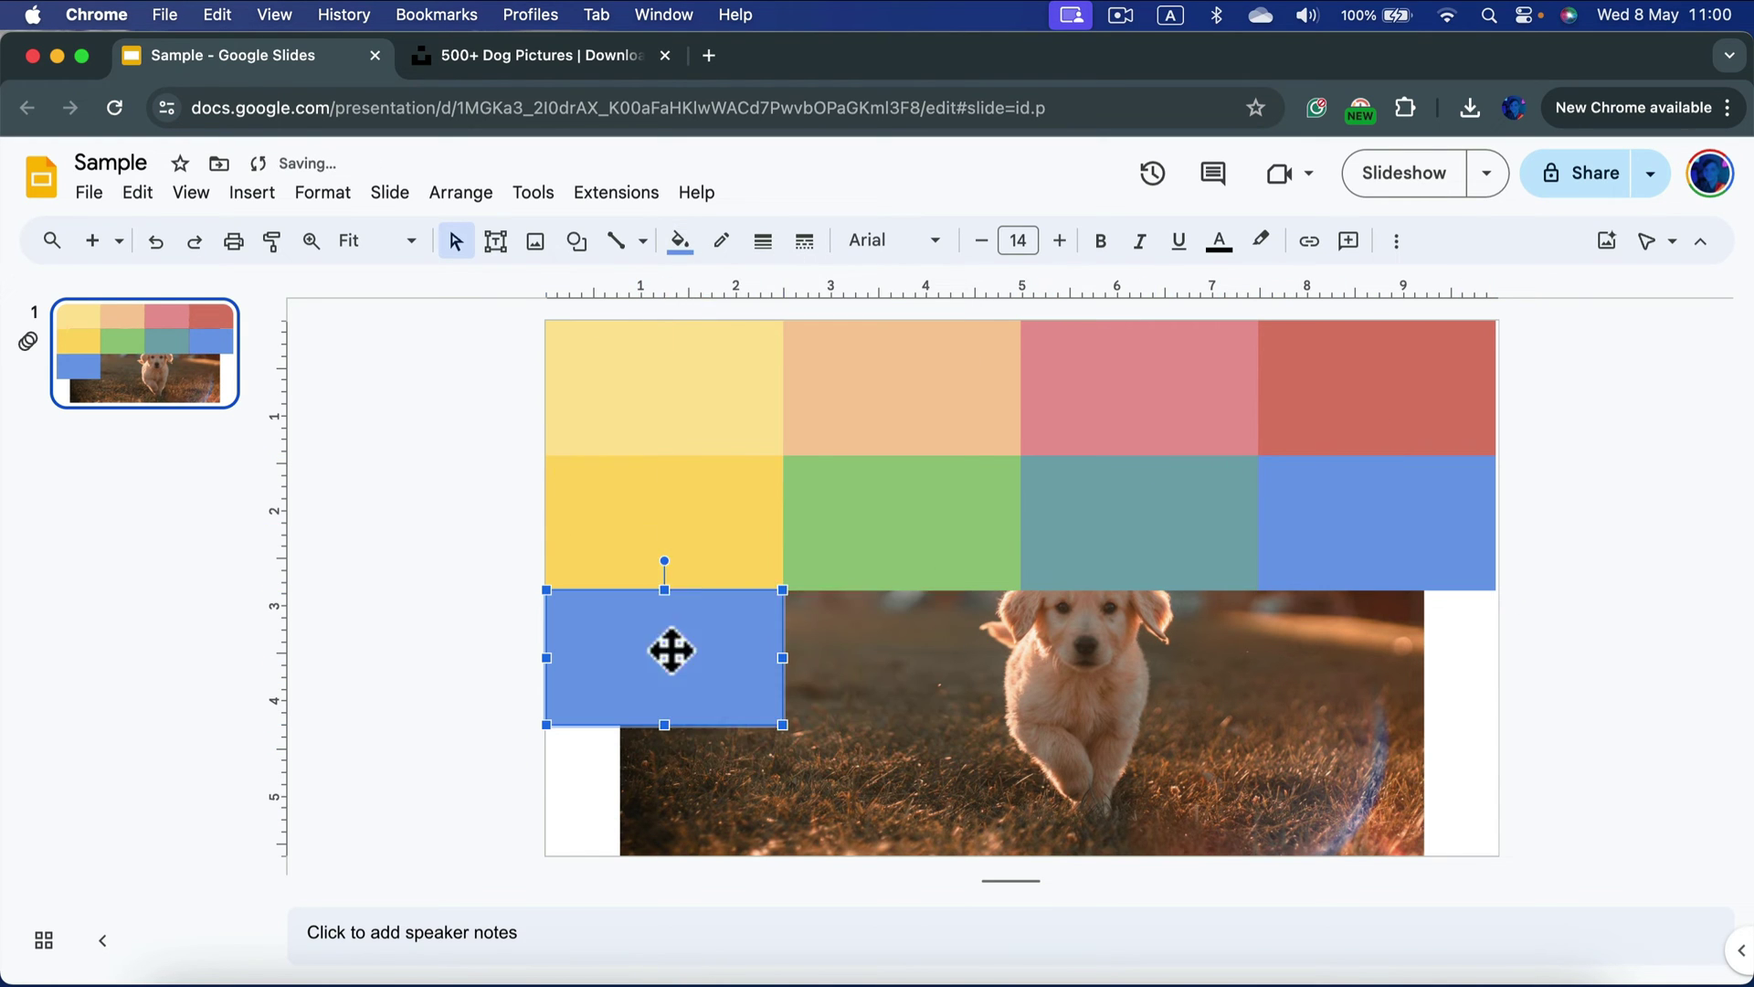
pyautogui.click(693, 658)
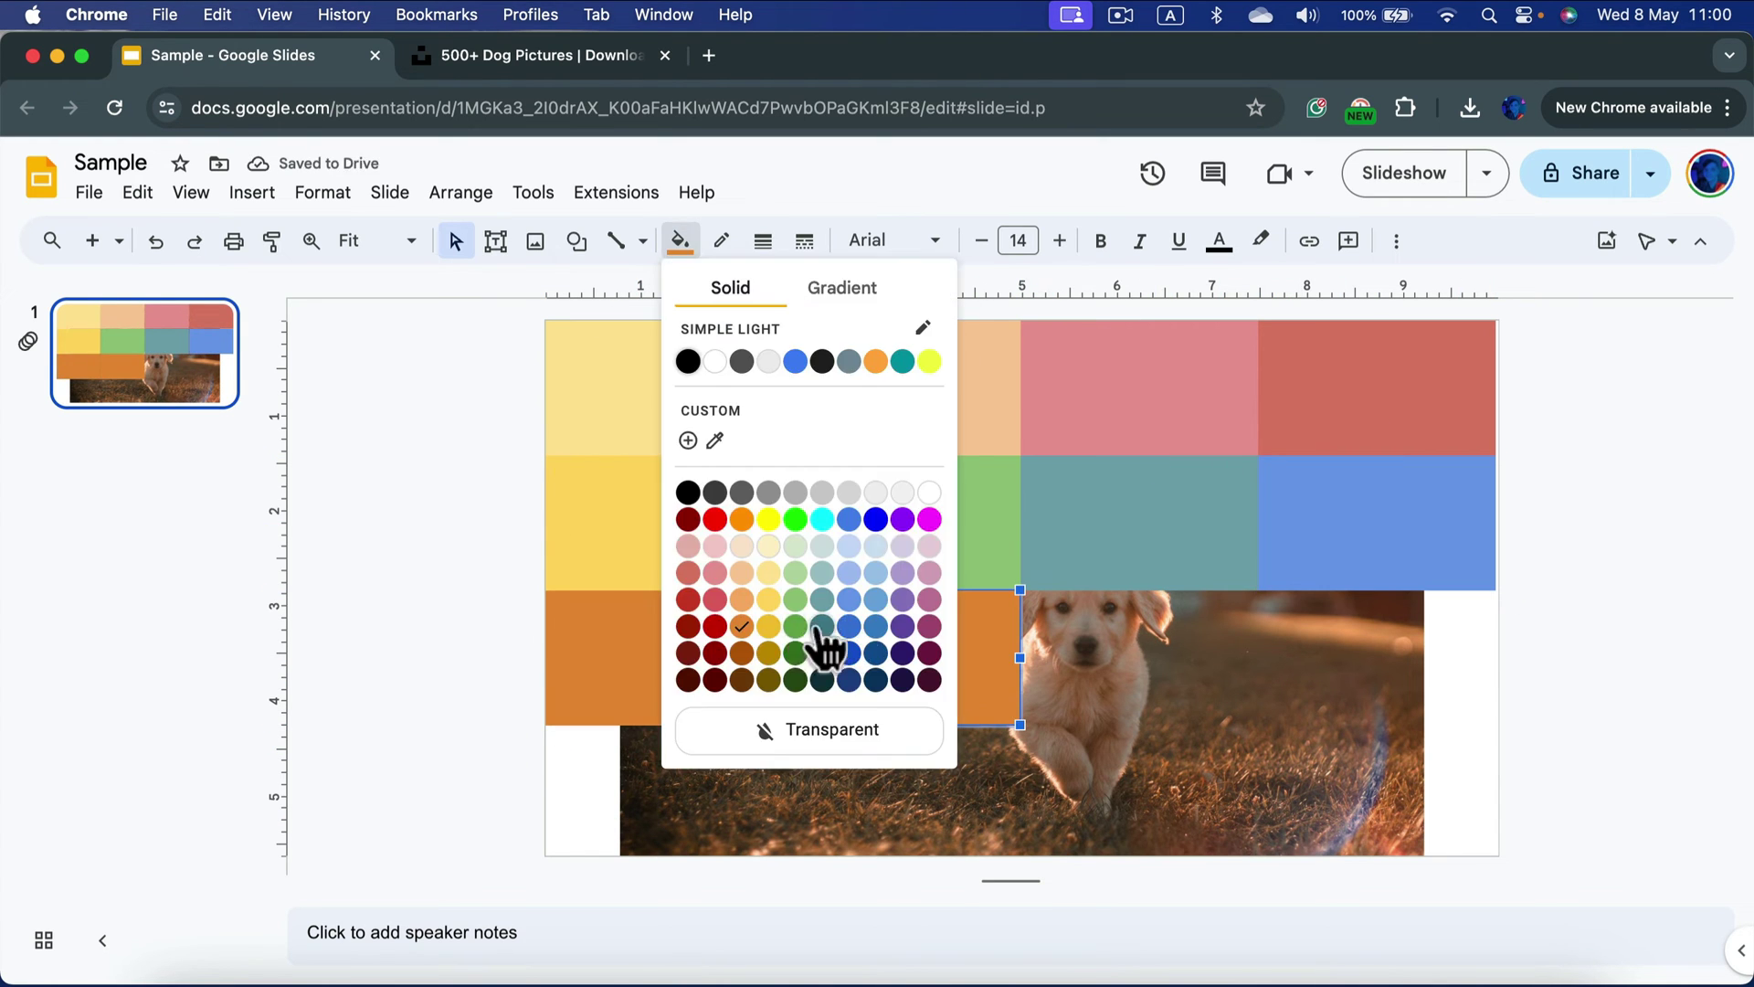
# Colour further copies teal, purple and light purple, filling the third and bottom rows.
pyautogui.click(826, 646)
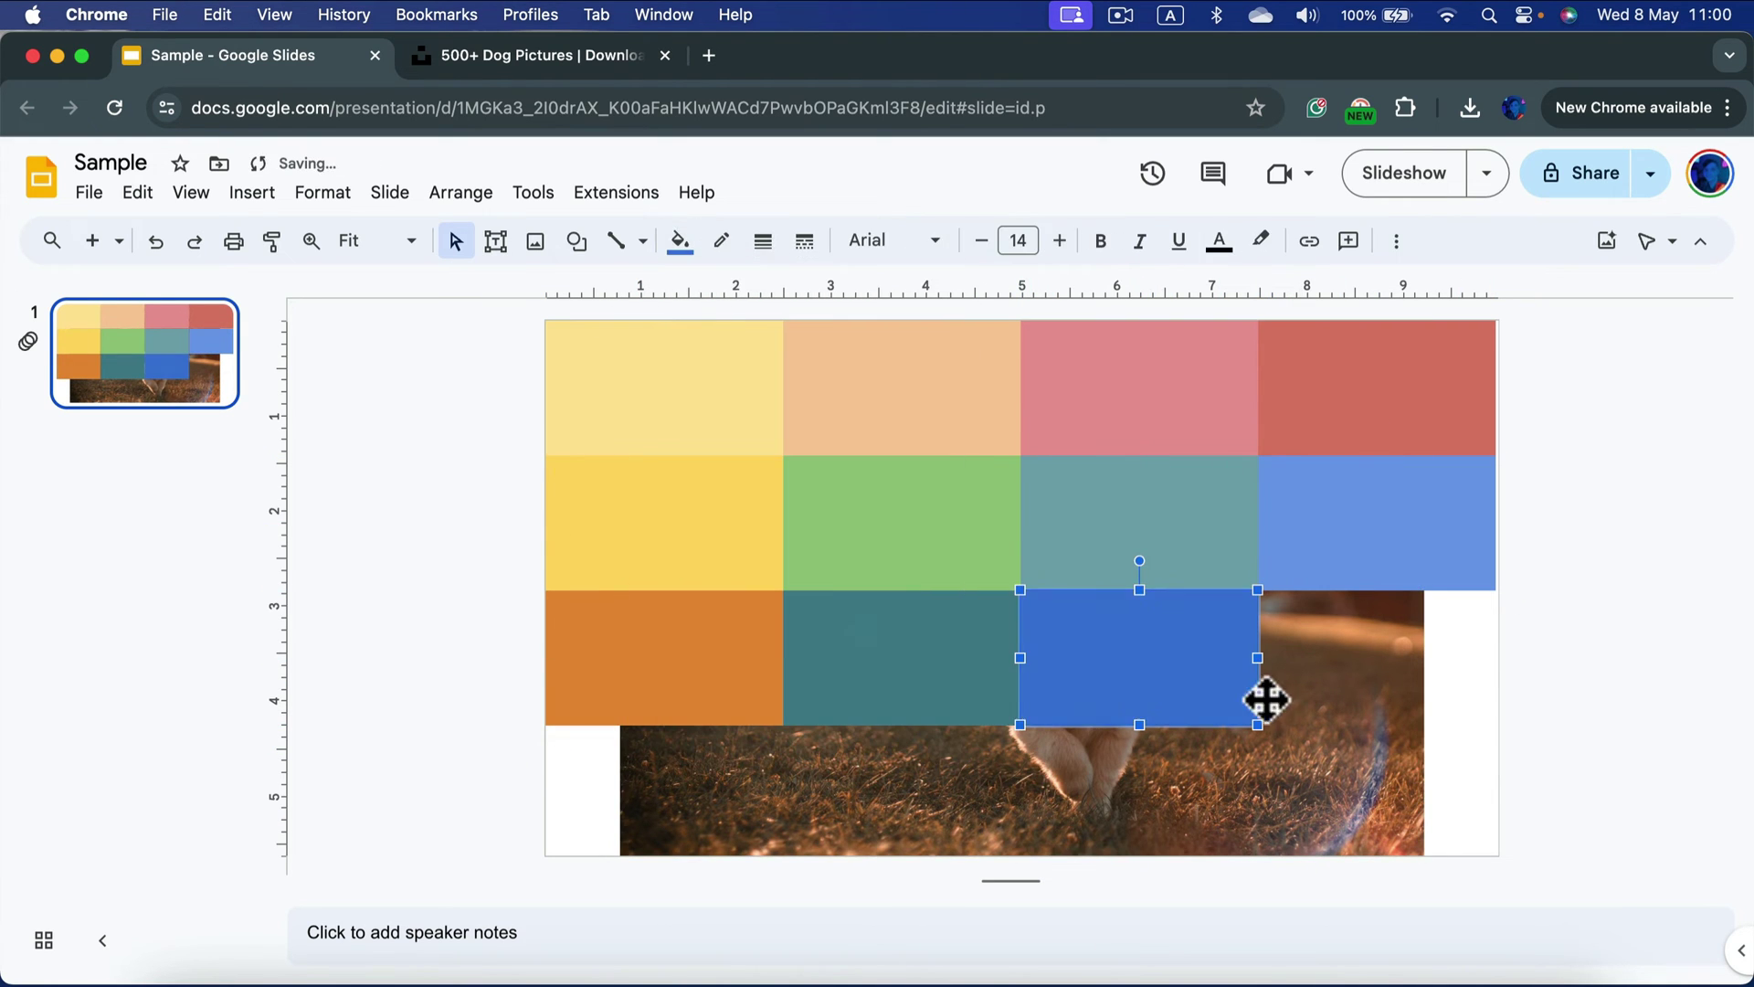
pyautogui.moveTo(1266, 699); pyautogui.dragTo(1379, 676)
pyautogui.click(679, 241)
pyautogui.click(902, 627)
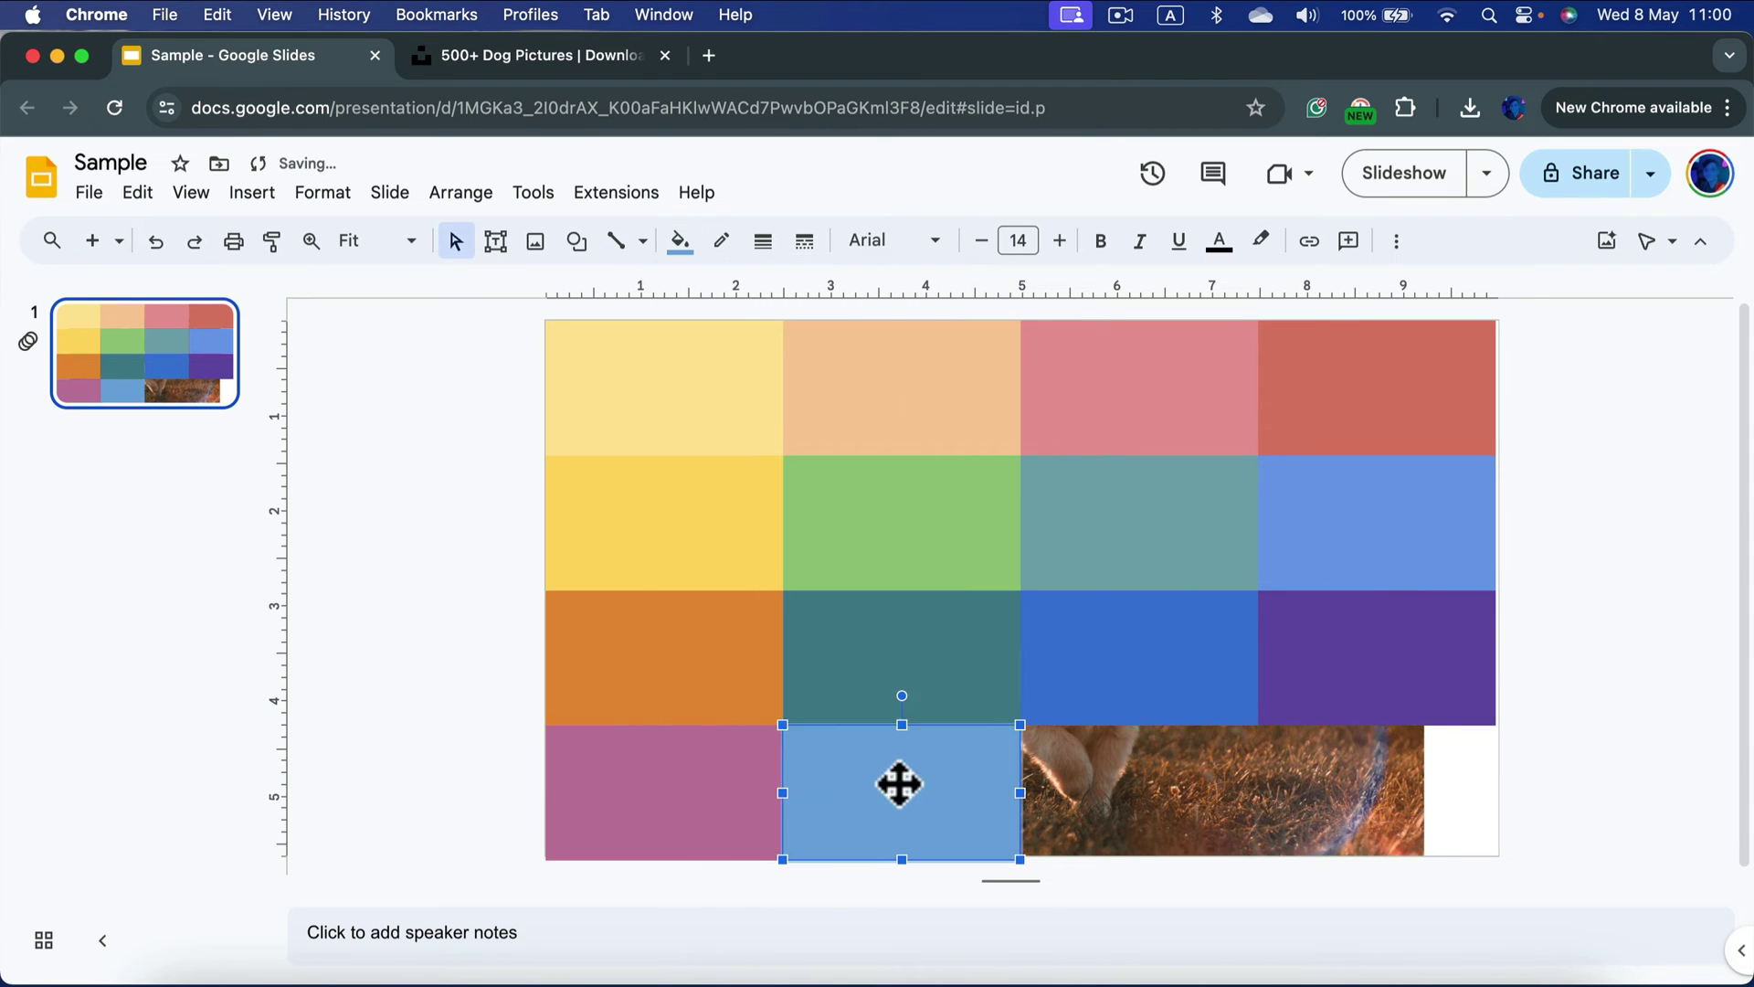
pyautogui.moveTo(900, 783); pyautogui.dragTo(1127, 795)
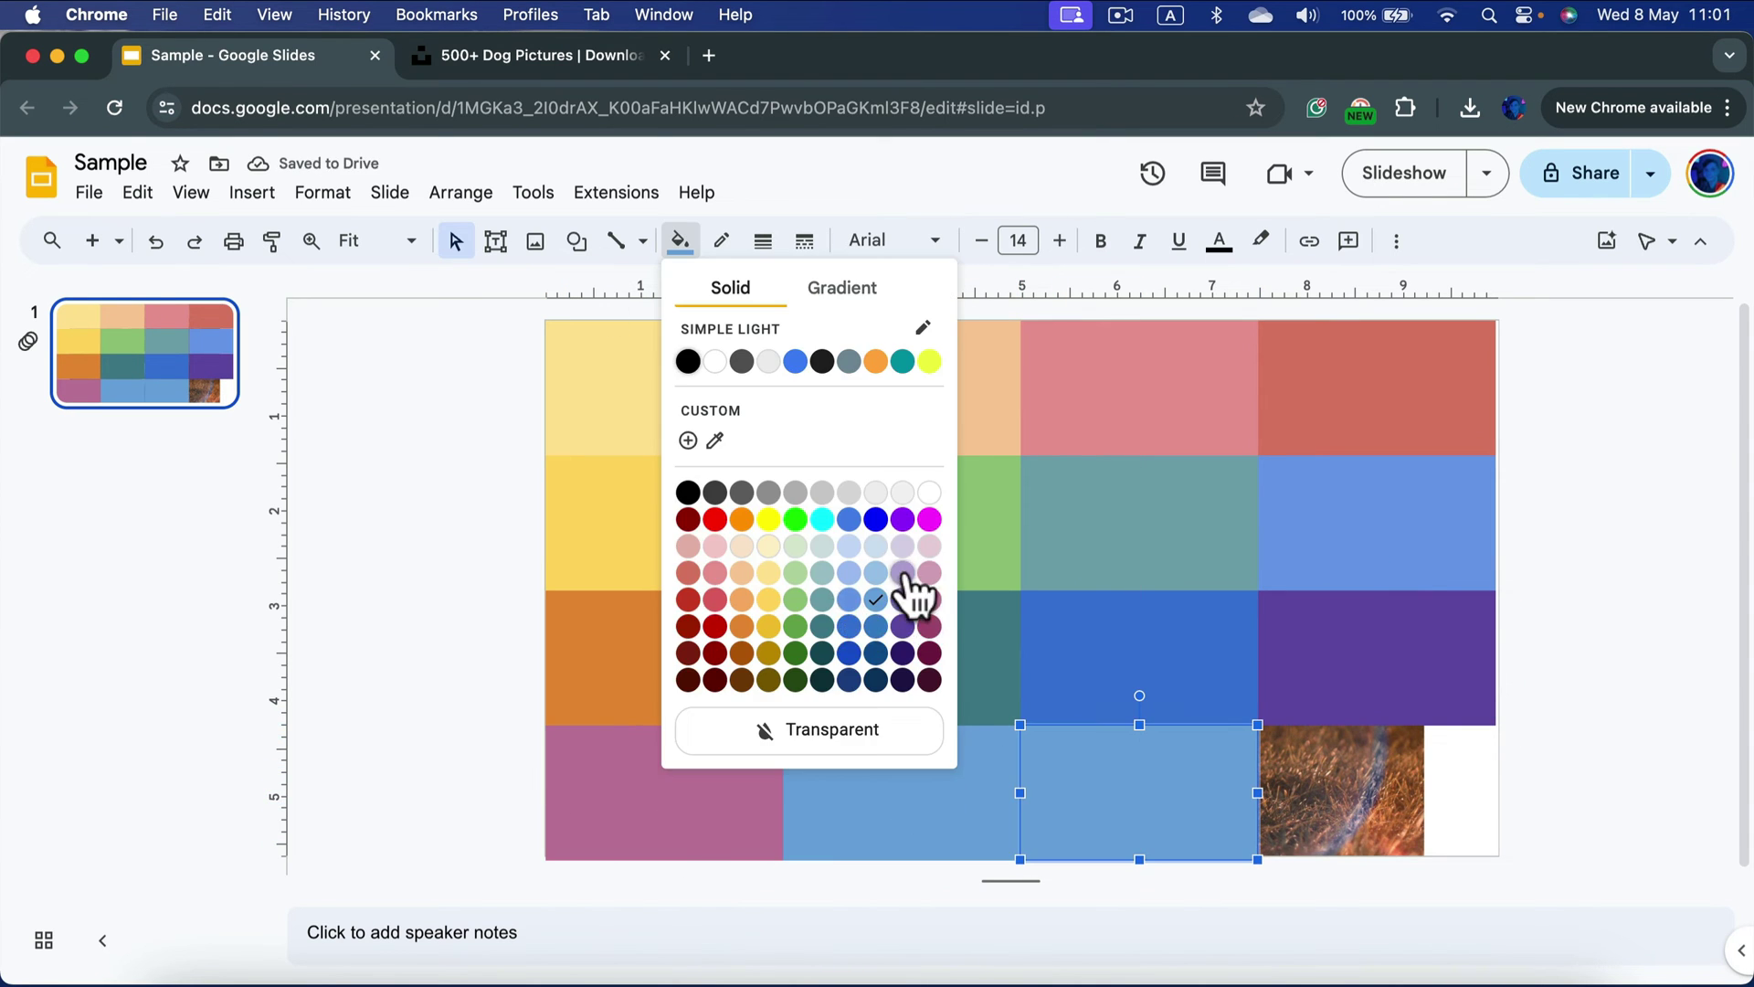
pyautogui.click(902, 572)
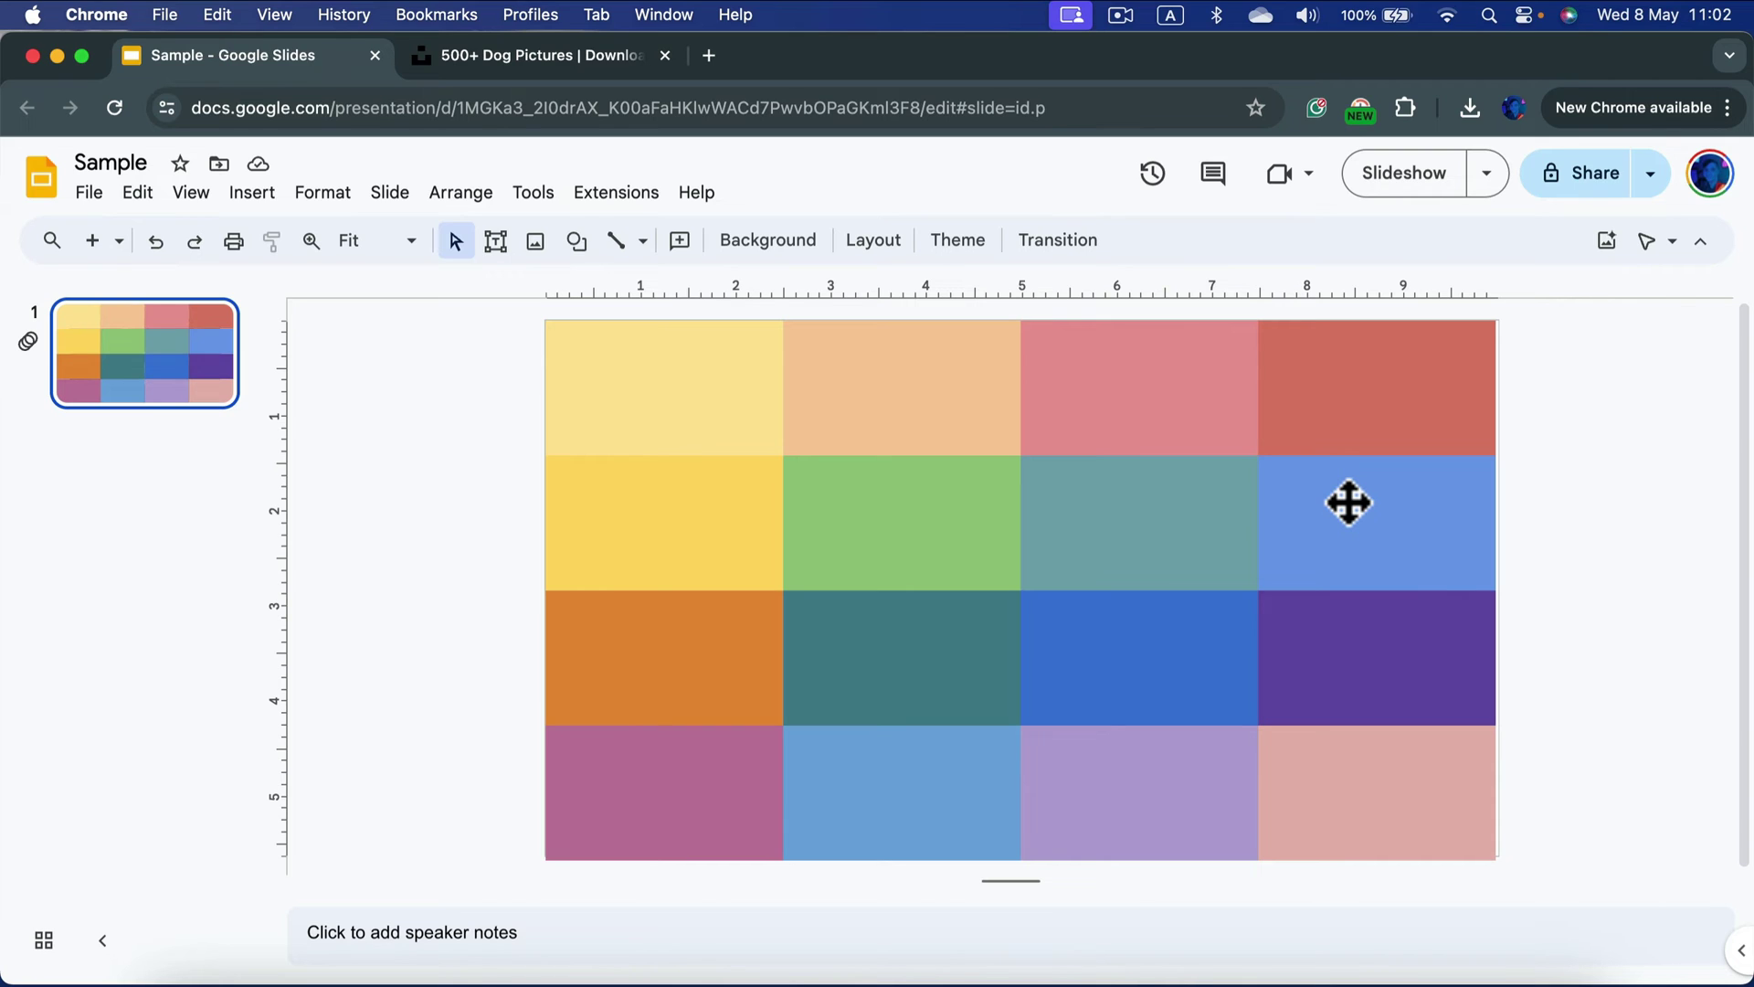
# Select the blue second-row right rectangle and add an animation to it.
pyautogui.click(1222, 405)
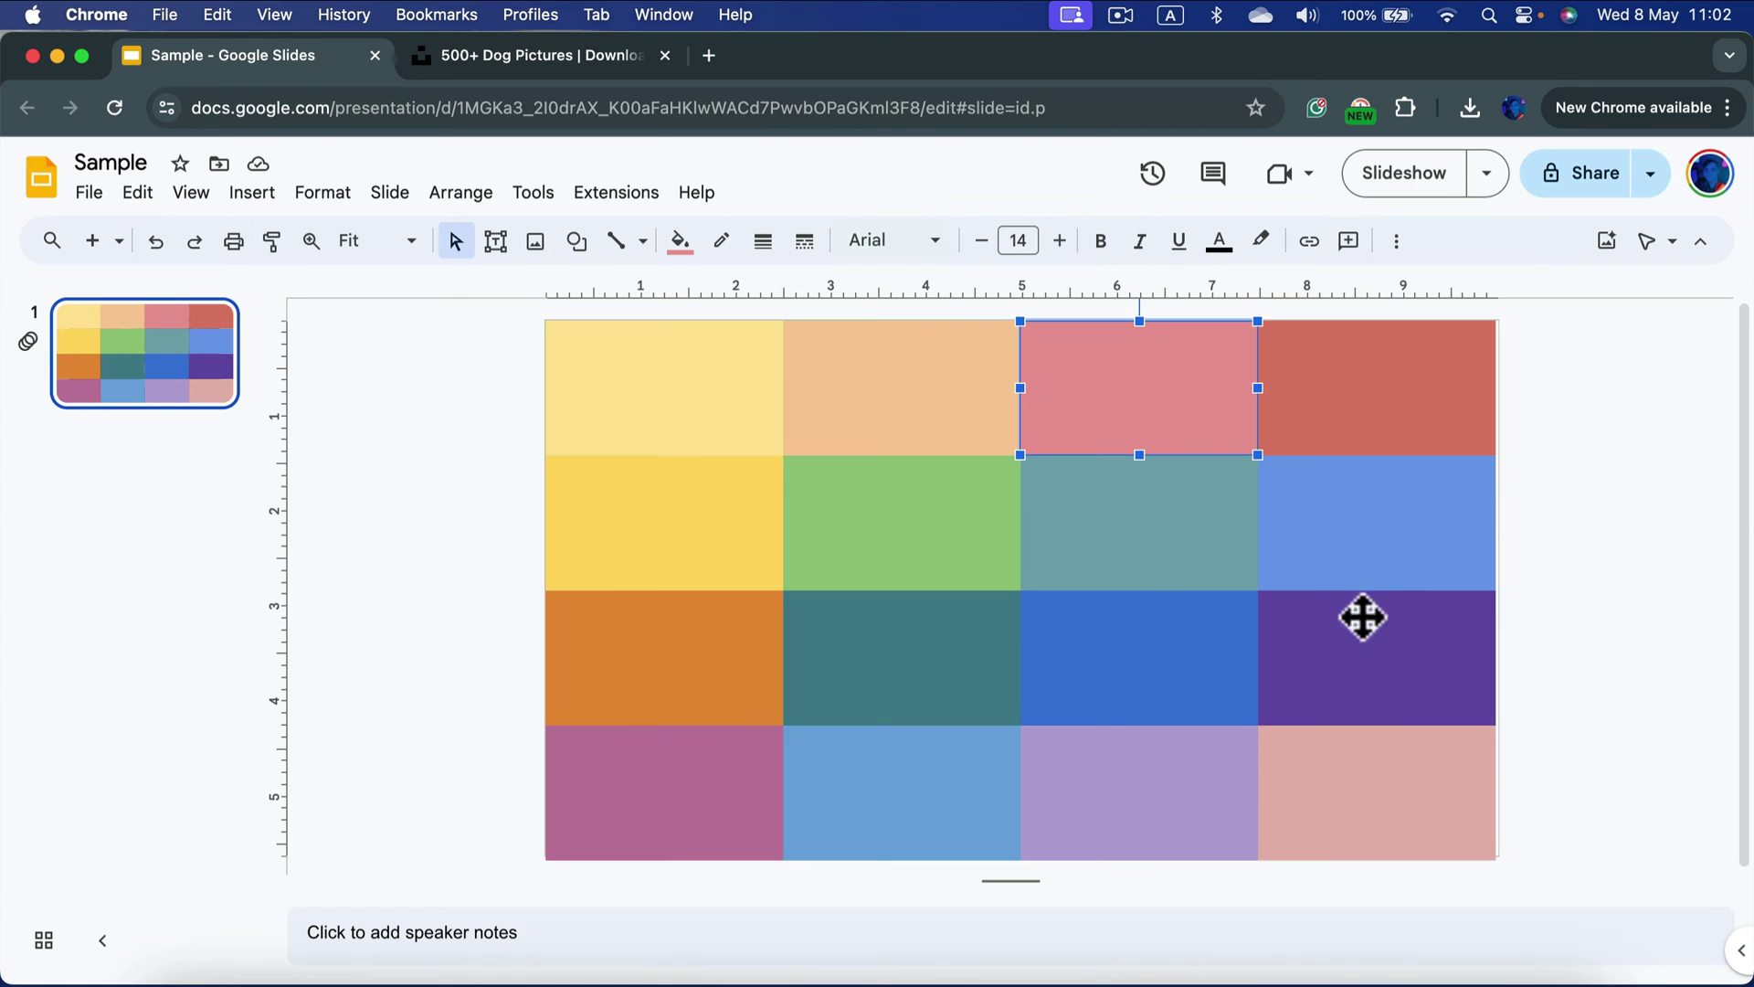
pyautogui.click(1421, 548)
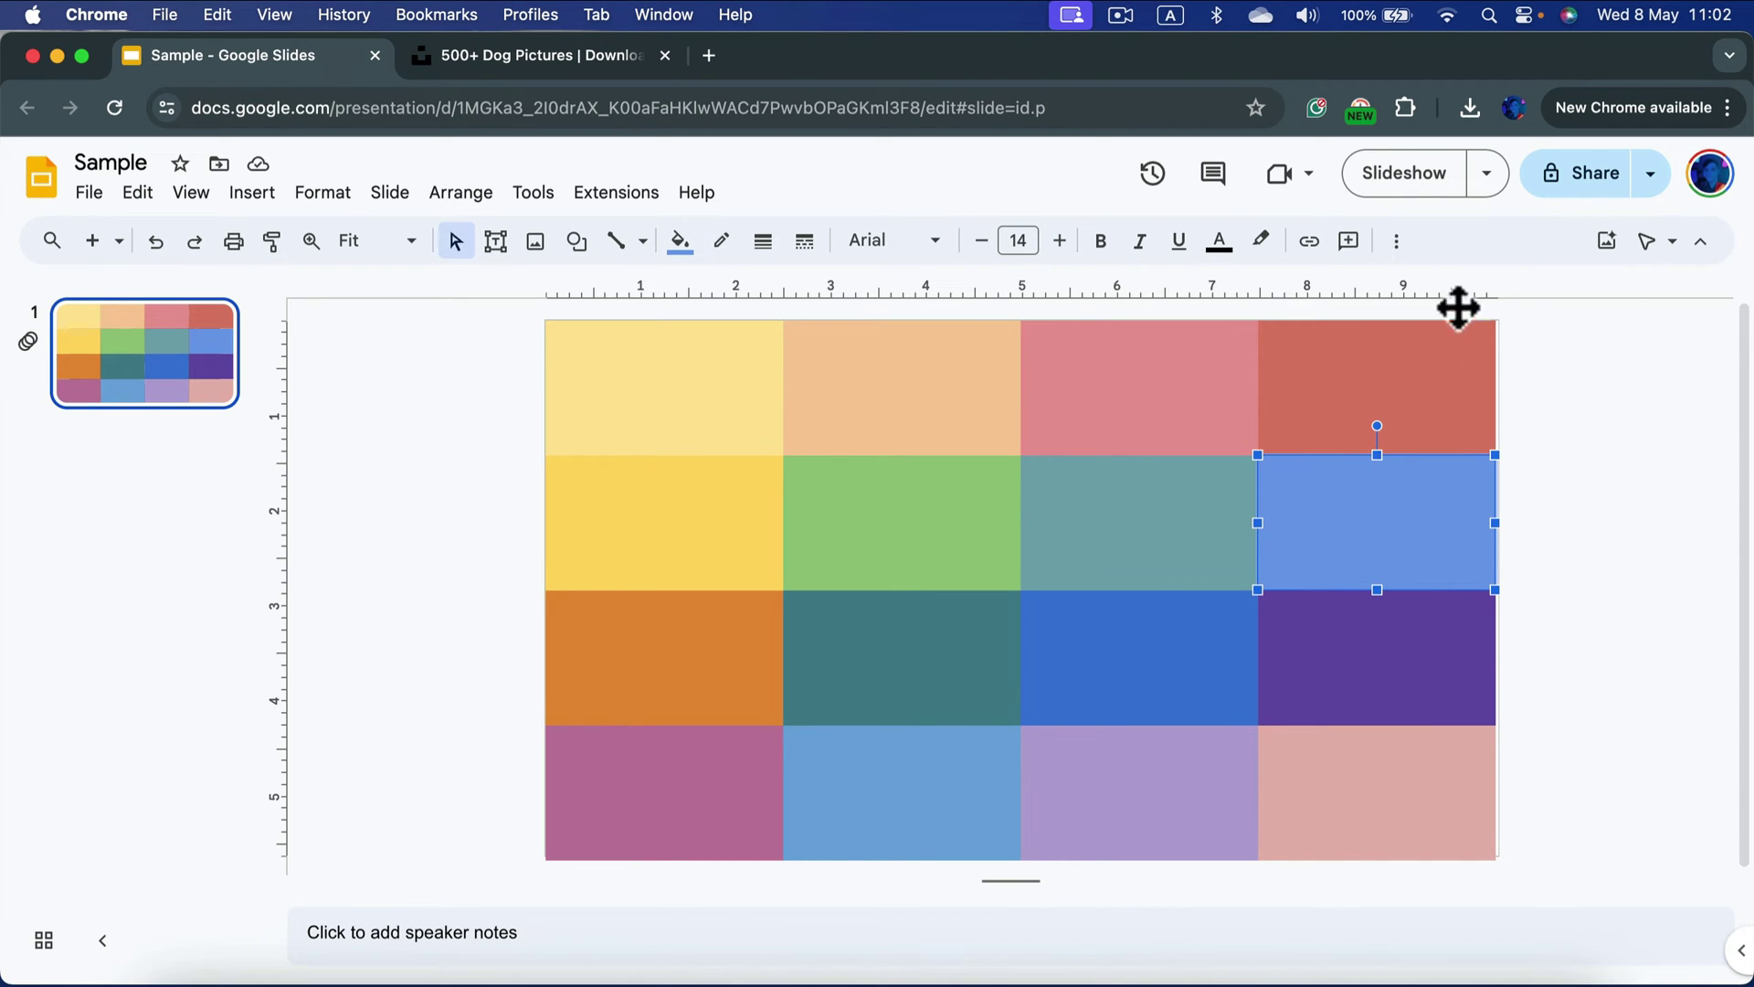
pyautogui.click(1403, 242)
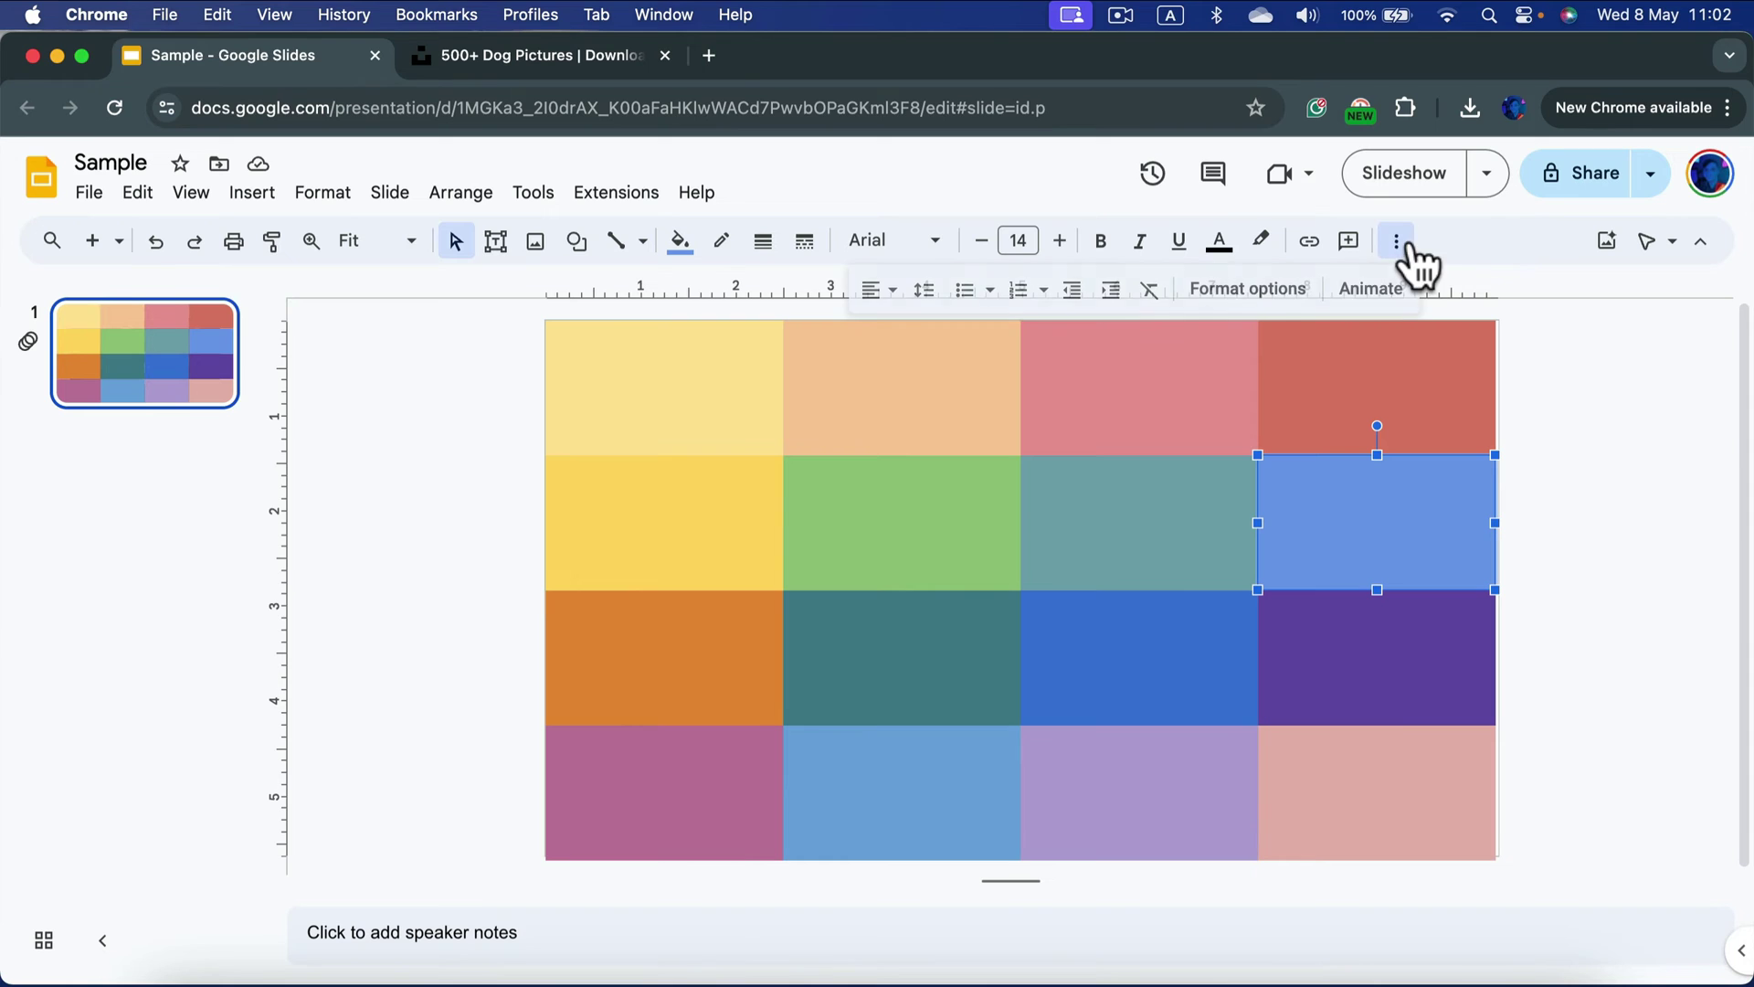
pyautogui.click(1376, 290)
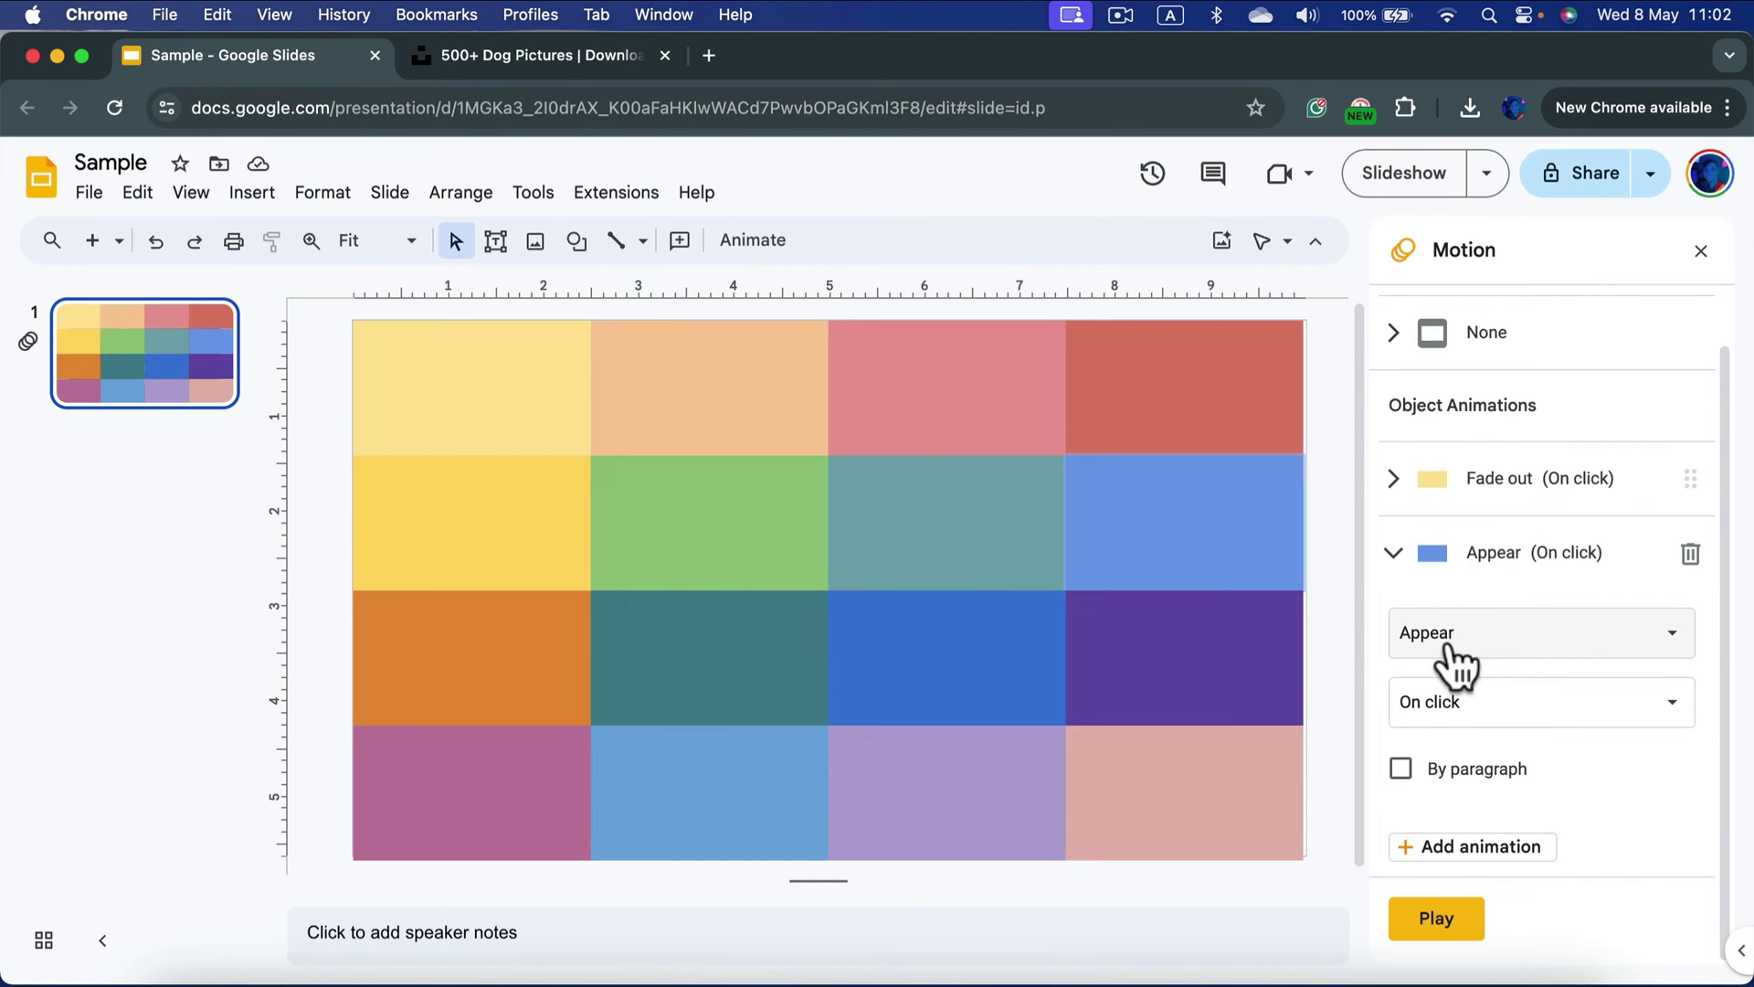
# Switch the blue rectangle's animation to Fade out and give the teal rectangle Fade out.
pyautogui.click(1534, 644)
pyautogui.click(1645, 539)
pyautogui.click(817, 657)
pyautogui.click(1507, 680)
pyautogui.click(1406, 687)
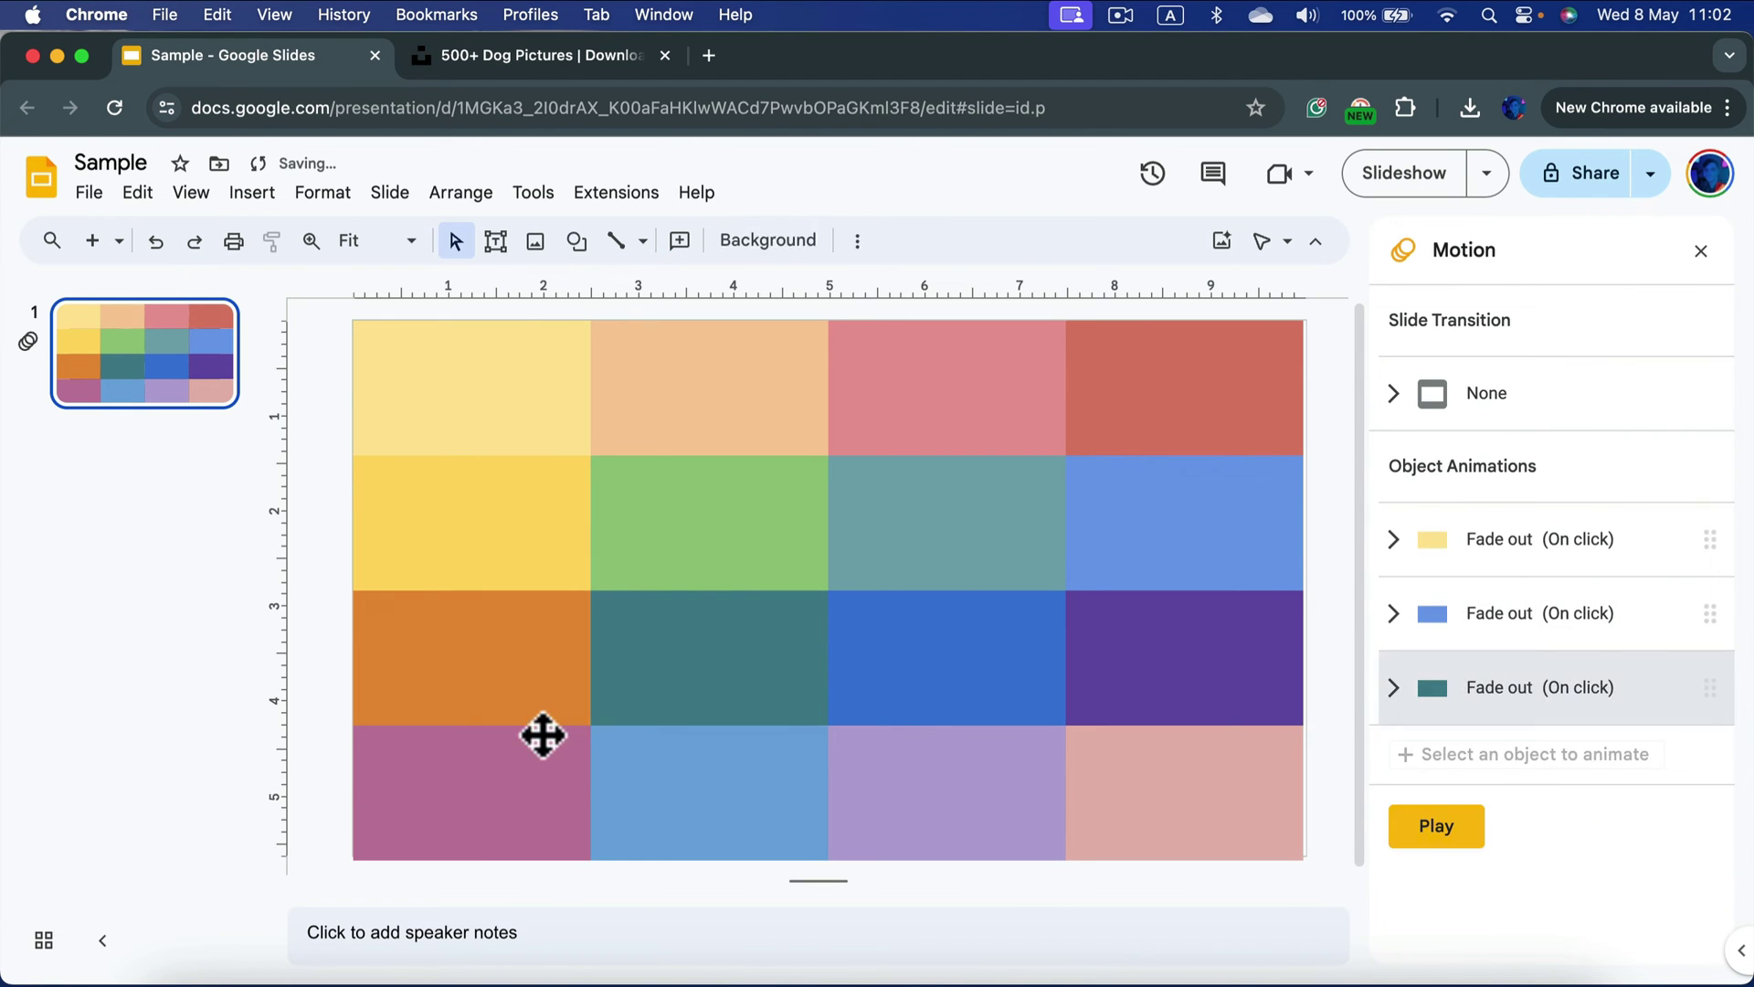
pyautogui.click(539, 732)
# Add Fade out animations to the next grid rectangle and the yellow rectangle.
pyautogui.click(1498, 754)
pyautogui.click(1552, 484)
pyautogui.click(1554, 525)
pyautogui.click(470, 520)
pyautogui.click(1498, 841)
pyautogui.click(1564, 633)
pyautogui.click(1469, 527)
# Give the red and pink top-row rectangles on-click Fade out animations.
pyautogui.click(1183, 384)
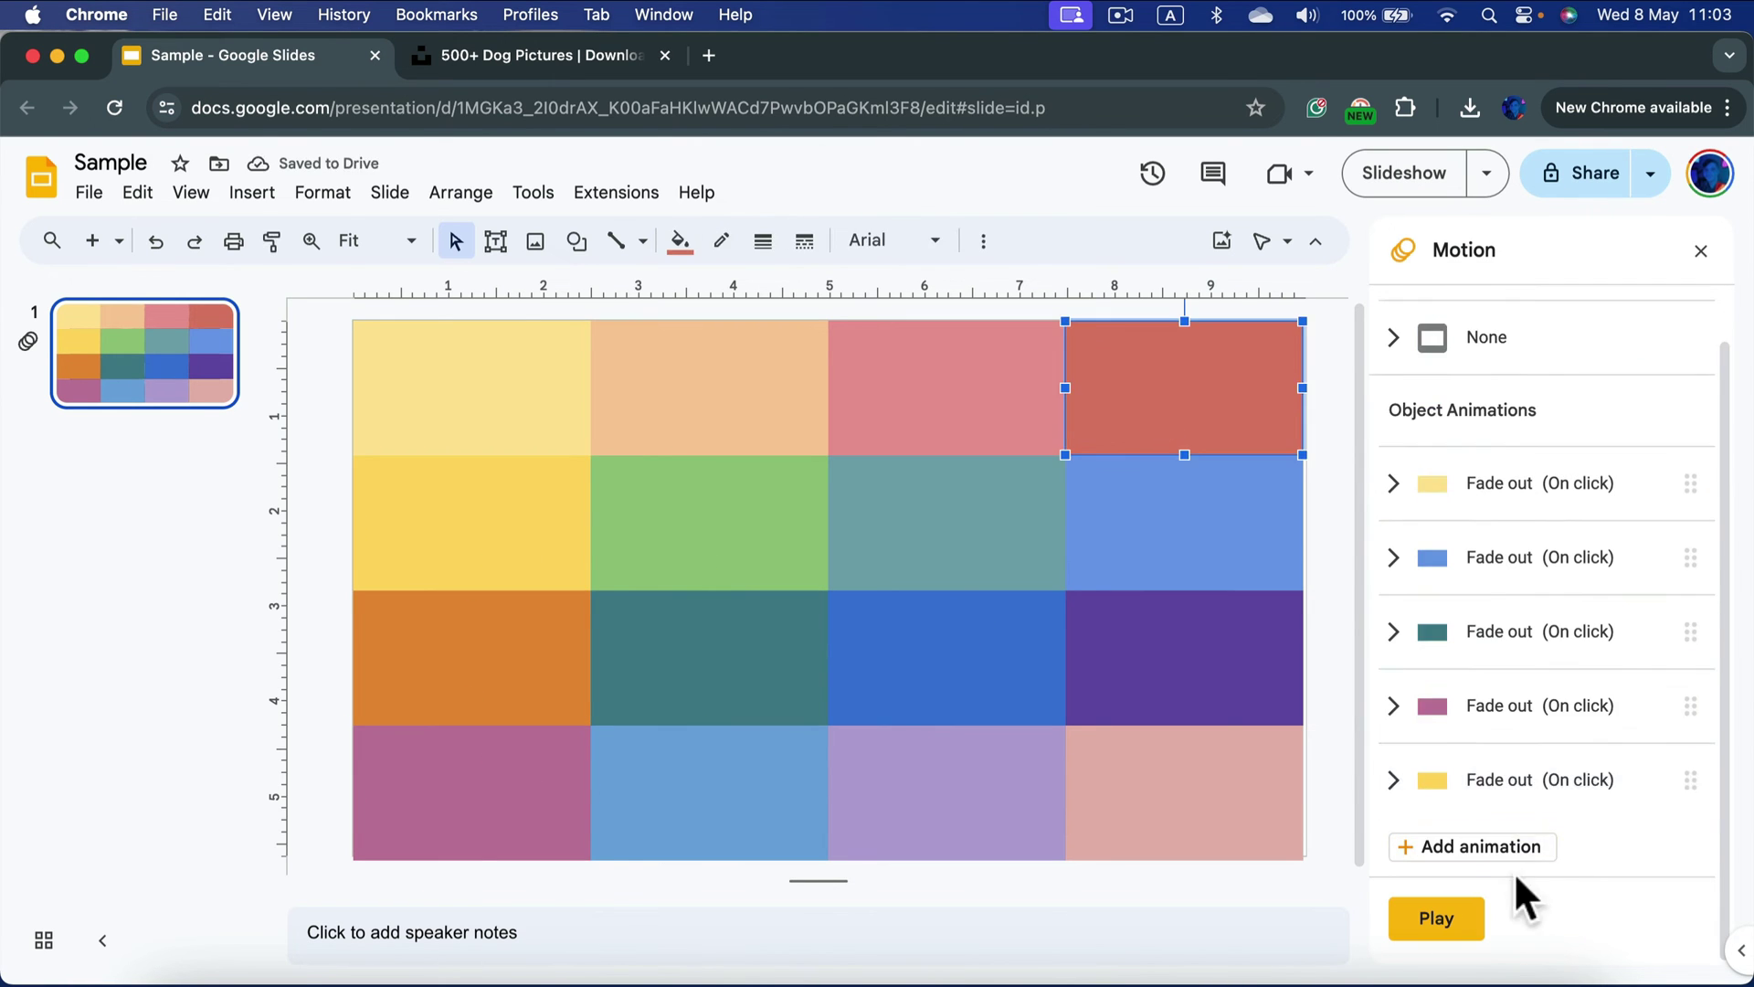
pyautogui.click(1476, 841)
pyautogui.click(1527, 737)
pyautogui.scroll(-1, 1507, 713)
pyautogui.click(946, 384)
pyautogui.click(1476, 842)
pyautogui.click(1550, 713)
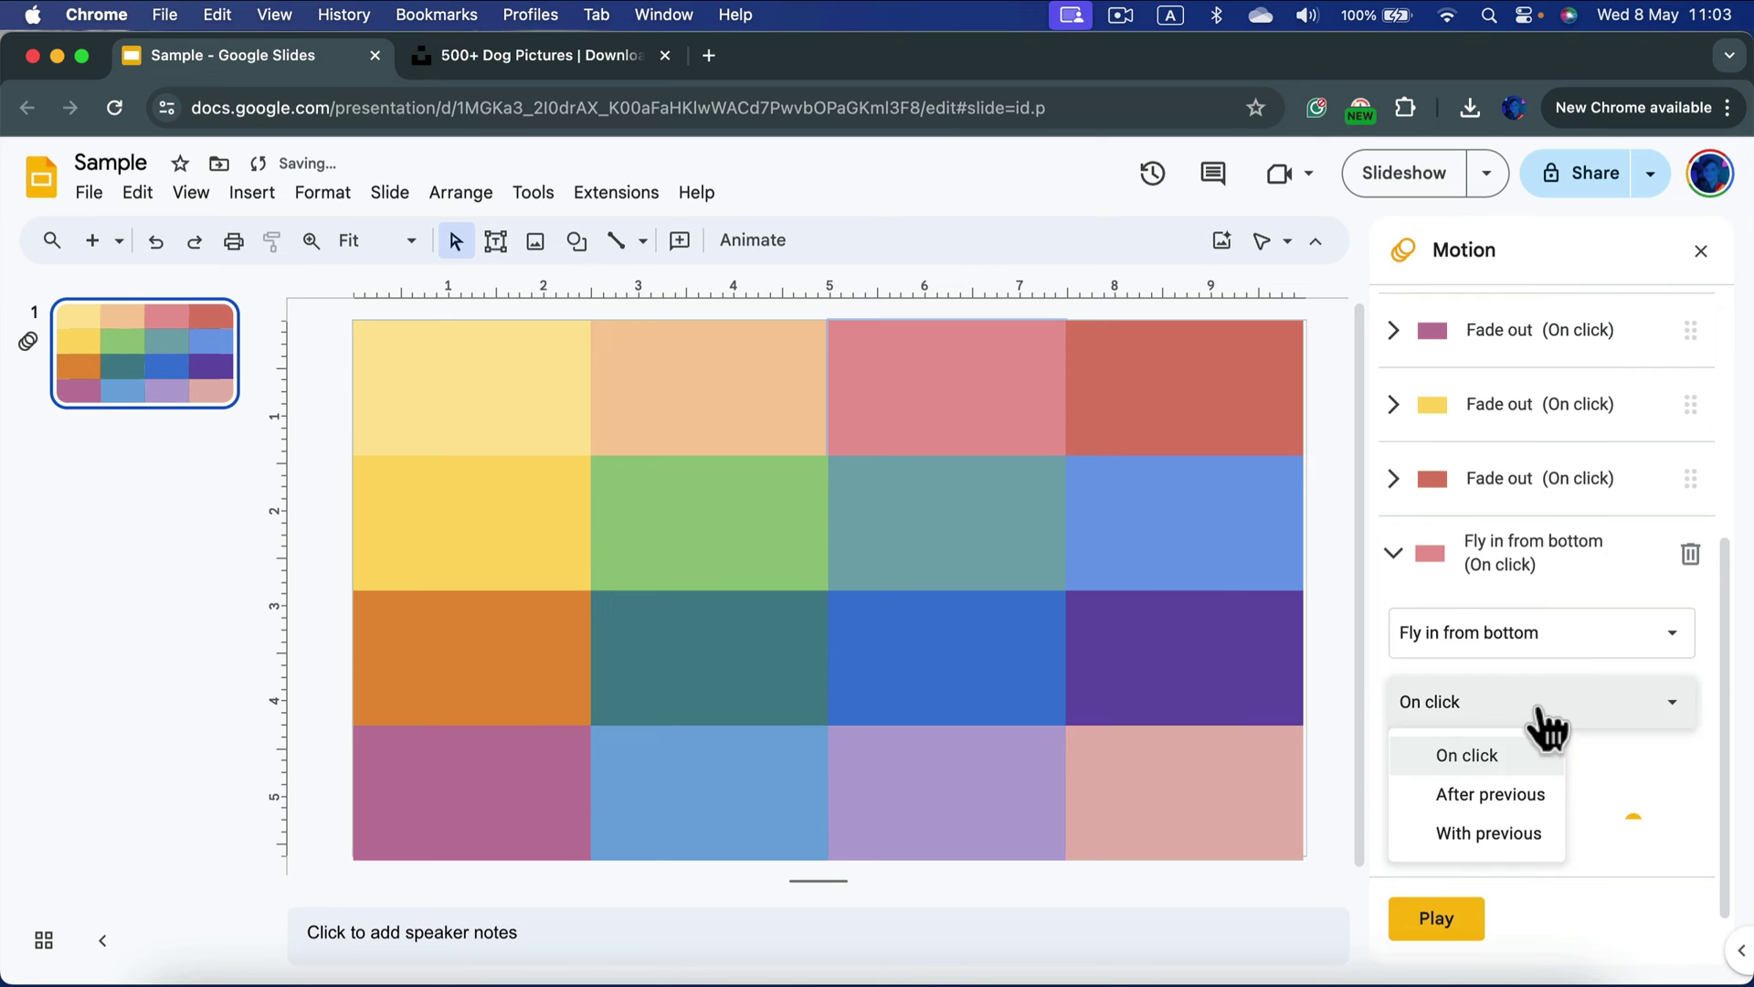
pyautogui.click(1535, 627)
pyautogui.click(1417, 599)
# Give the purple and green rectangles on-click Fade out animations.
pyautogui.click(1393, 552)
pyautogui.click(1218, 658)
pyautogui.click(1477, 842)
pyautogui.click(1461, 779)
pyautogui.click(1544, 626)
pyautogui.click(1469, 527)
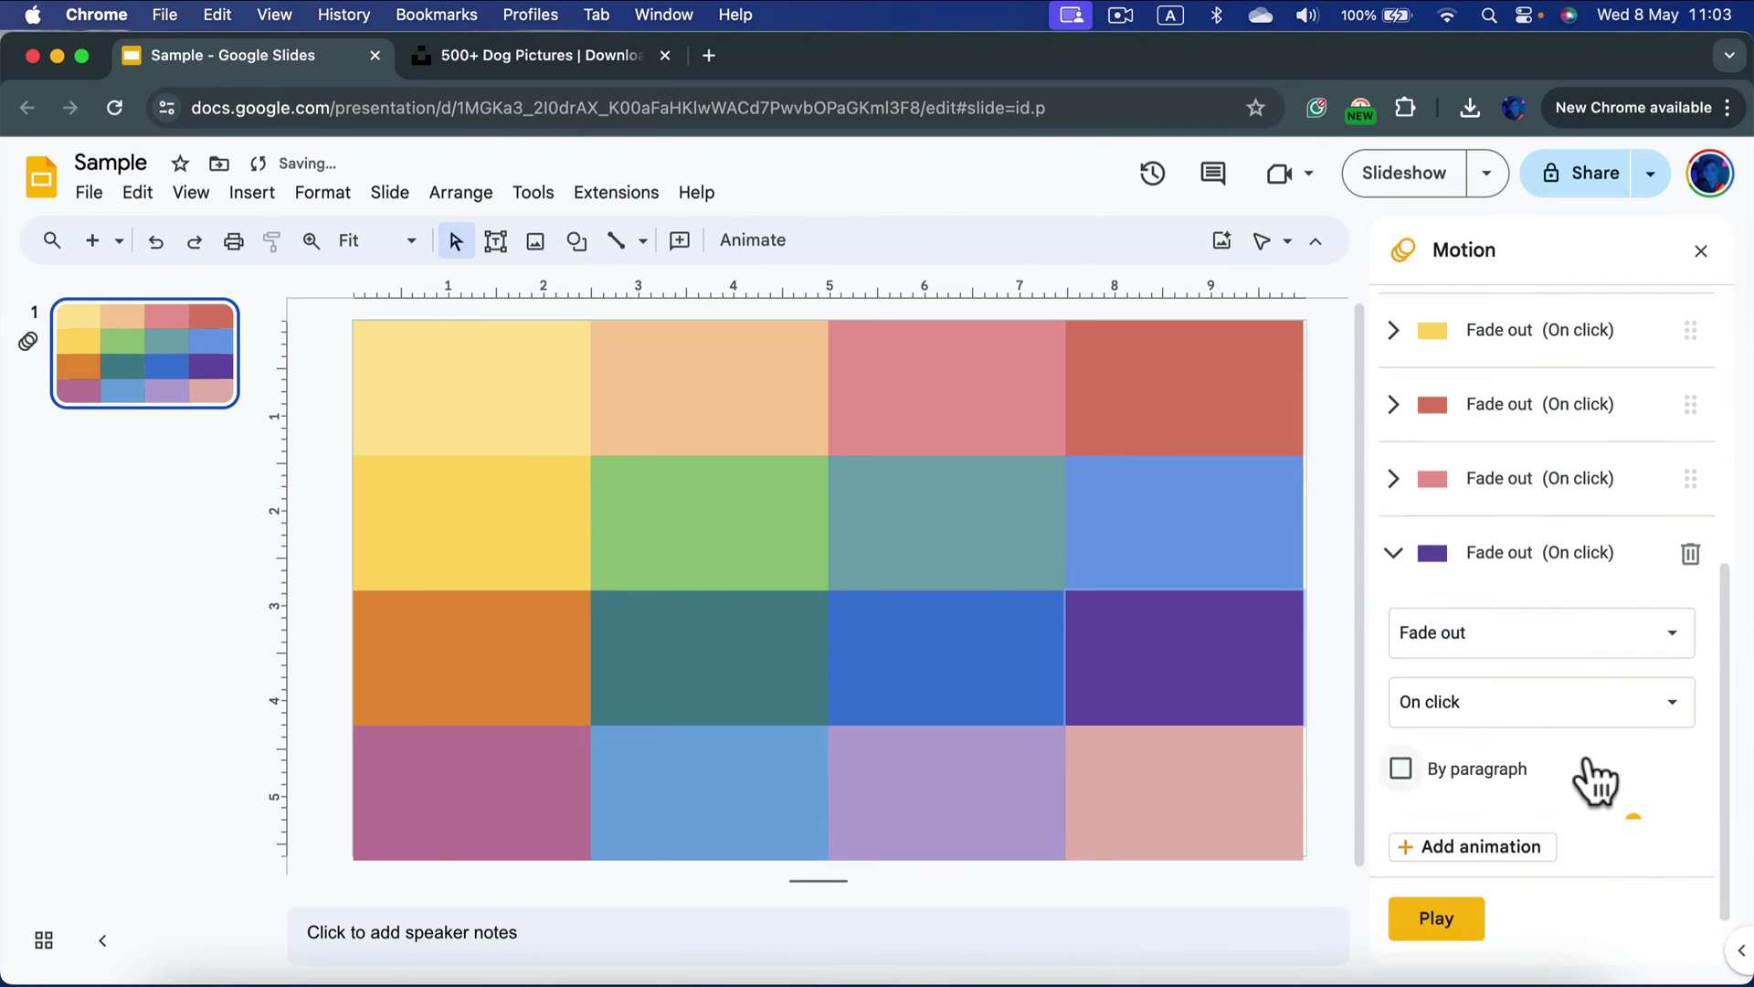
pyautogui.click(708, 521)
pyautogui.click(1480, 841)
pyautogui.click(1527, 814)
pyautogui.click(1544, 632)
pyautogui.click(1469, 527)
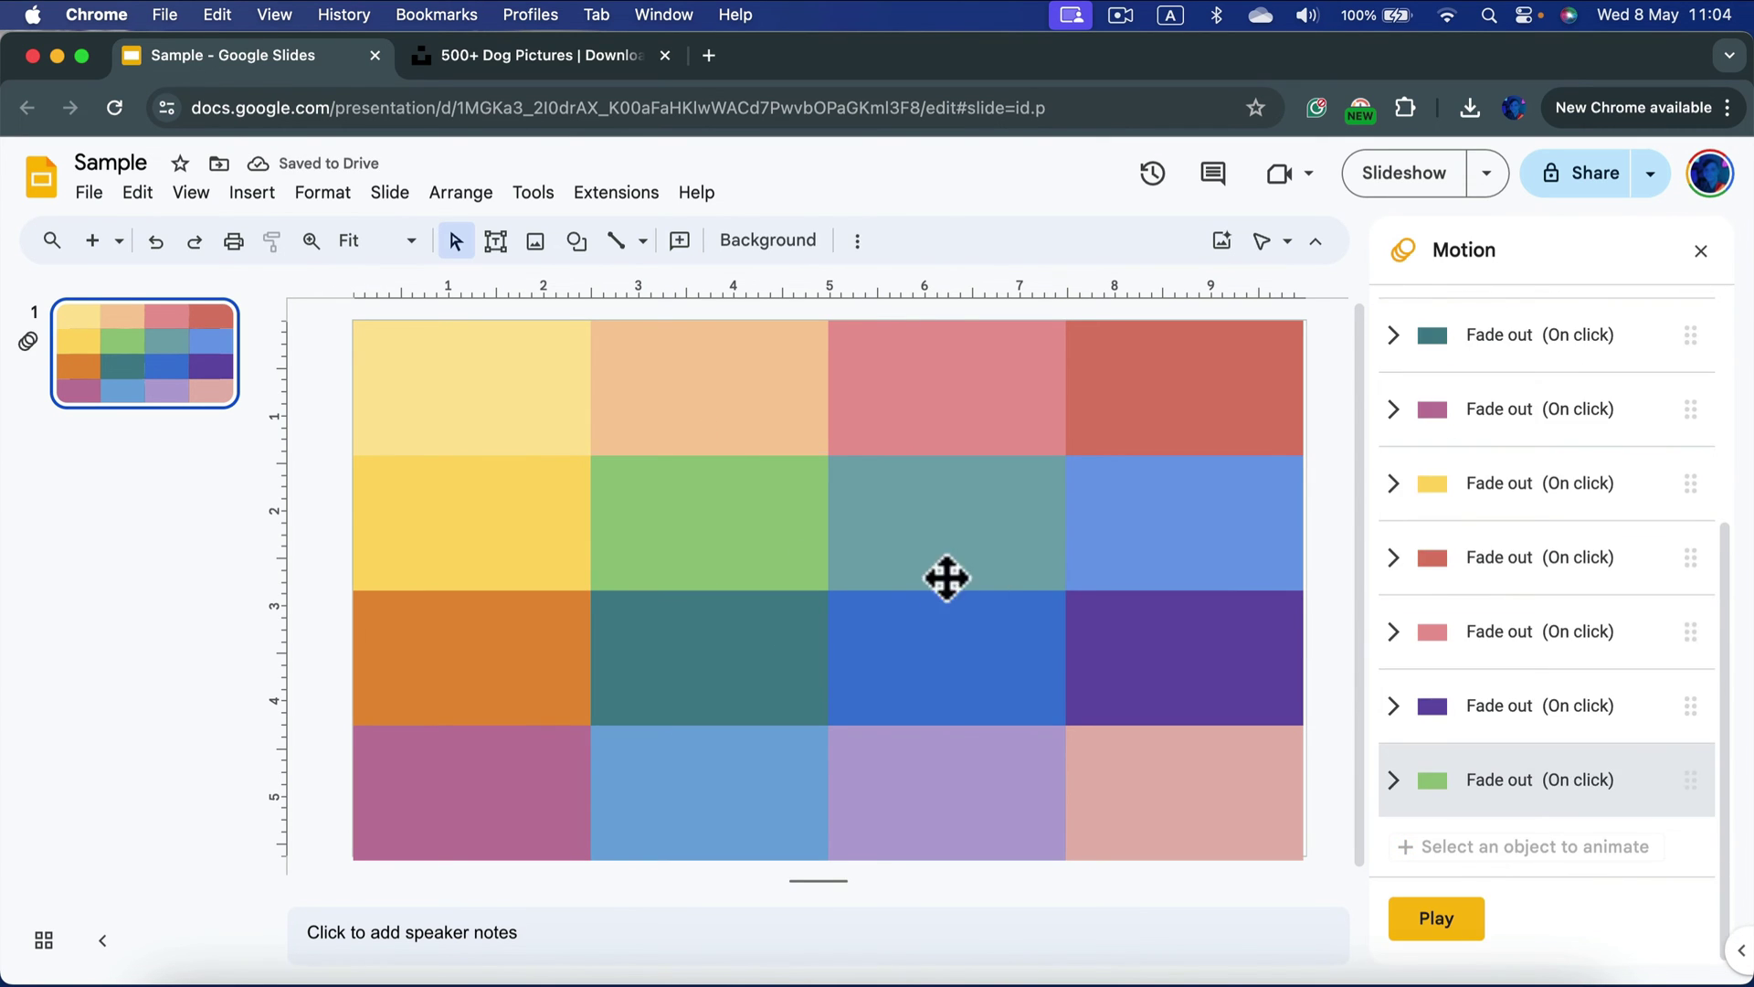
# Give the blue third-row rectangle a Fade out animation and review the motion list.
pyautogui.click(943, 575)
pyautogui.click(1488, 842)
pyautogui.click(1544, 632)
pyautogui.click(1469, 527)
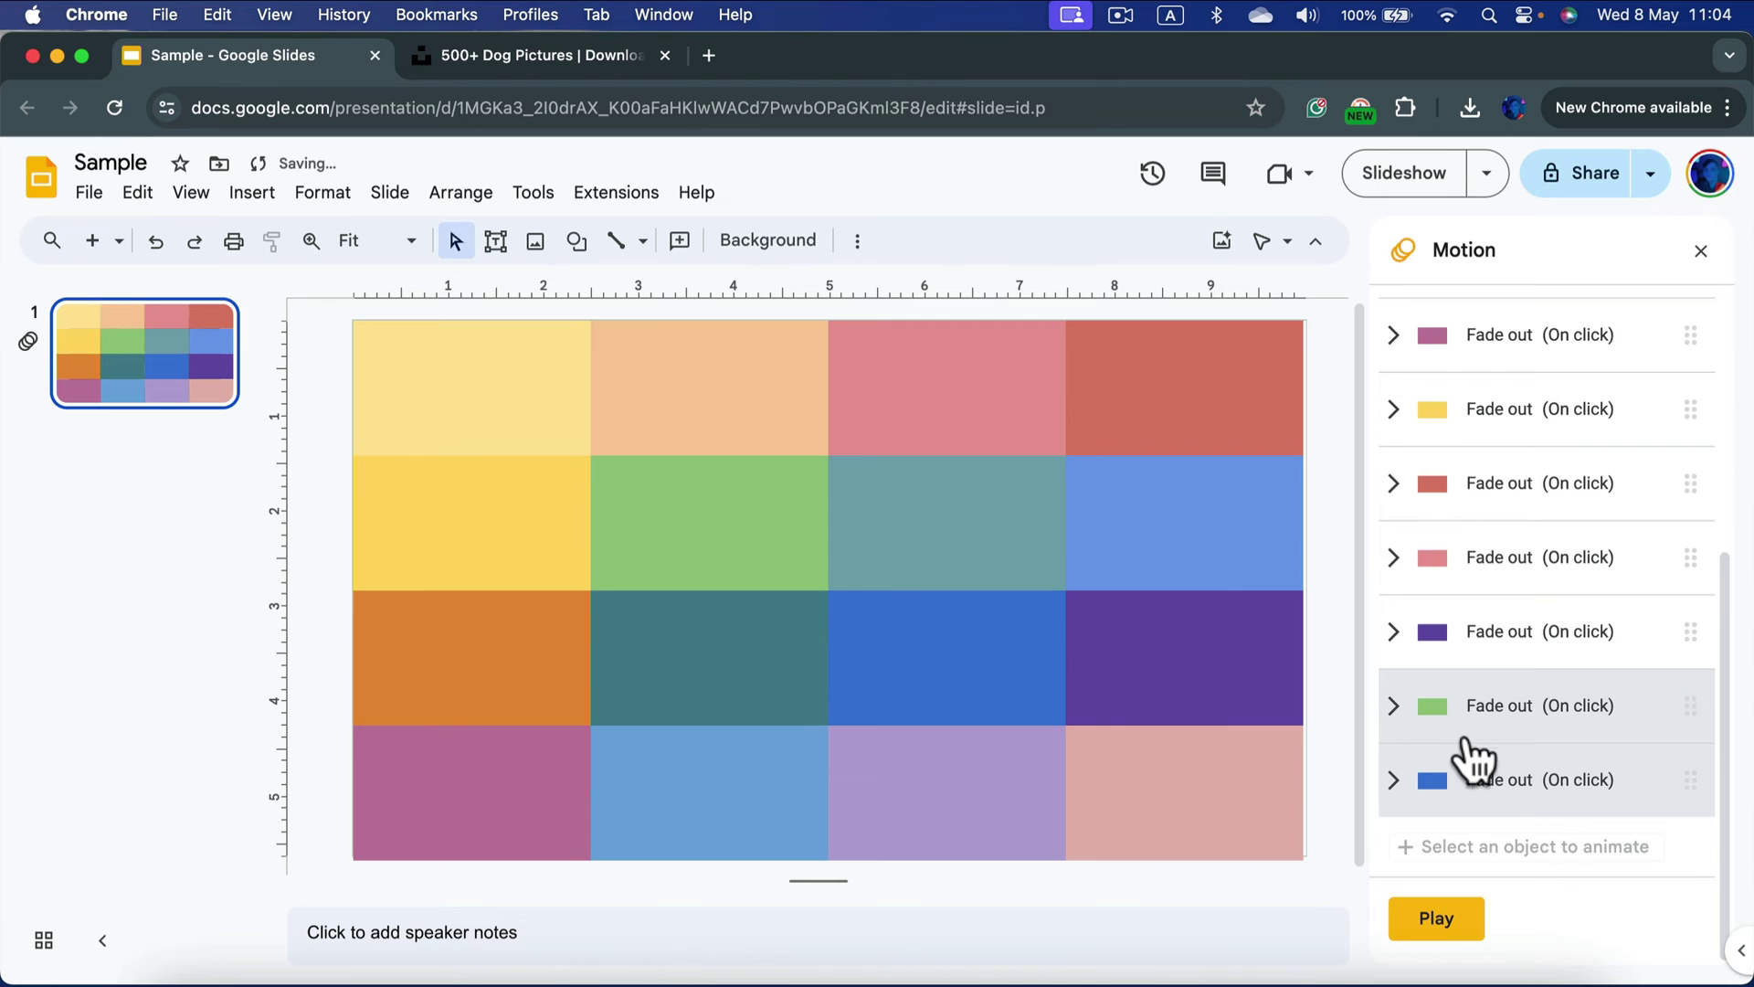
pyautogui.scroll(10, 1519, 658)
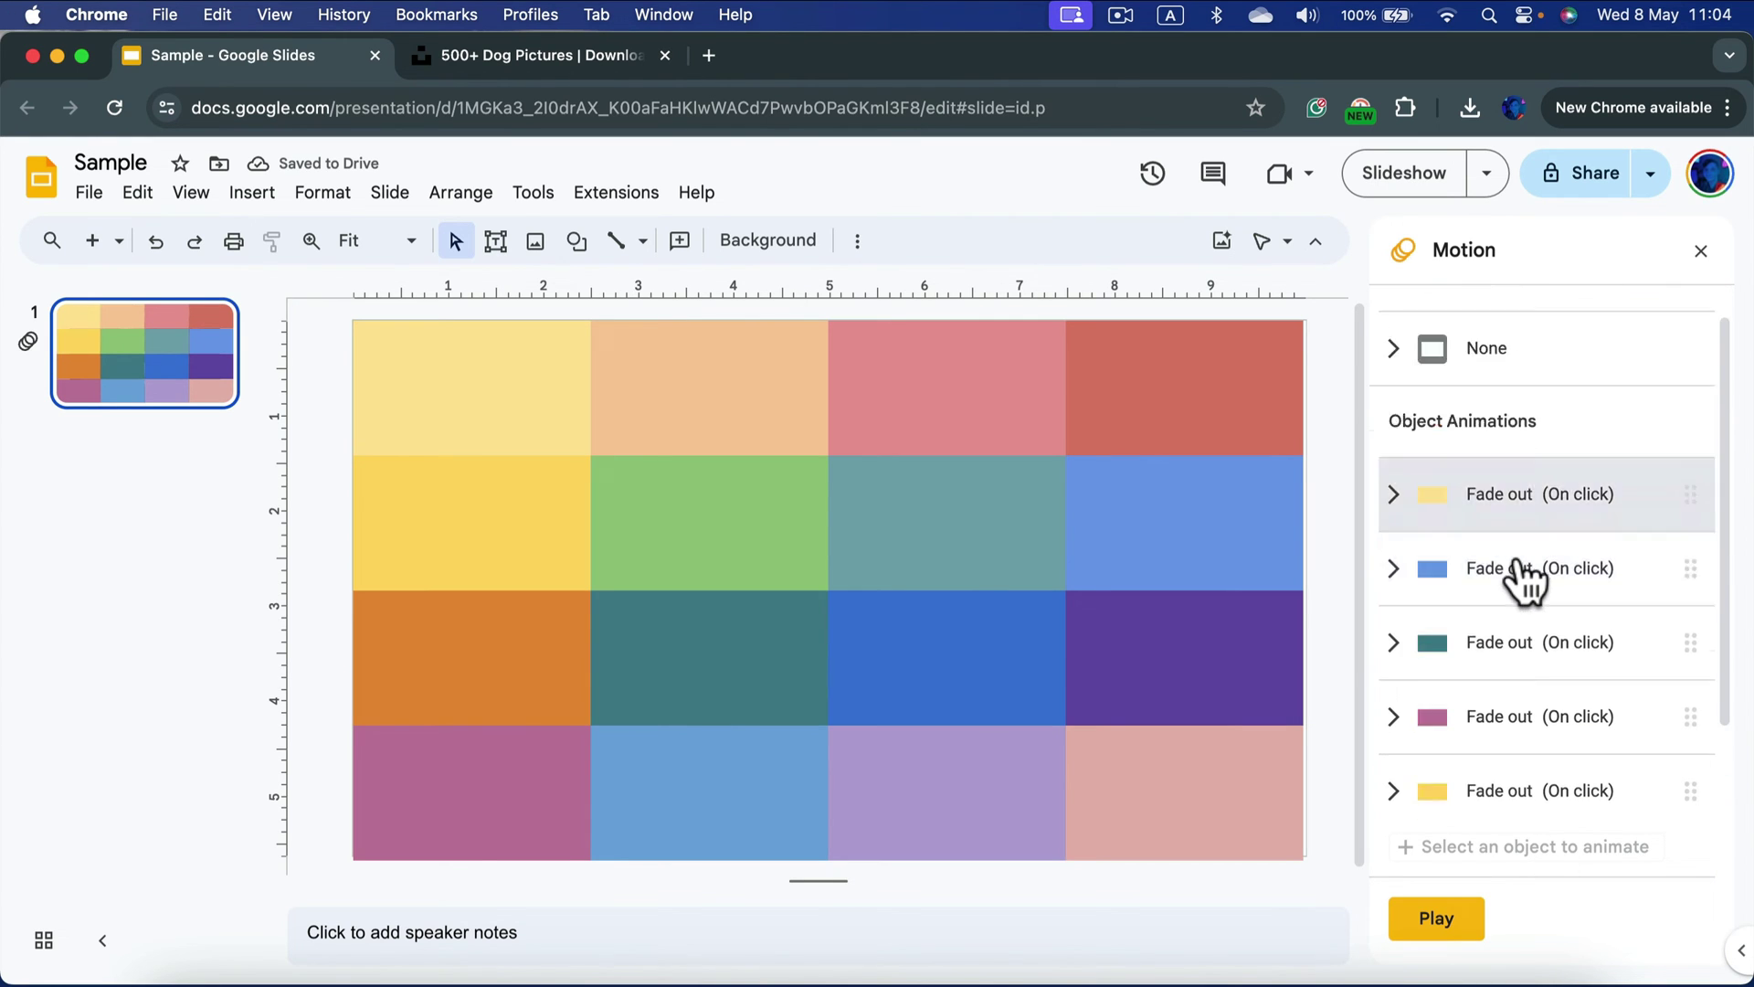
pyautogui.scroll(-5, 1519, 511)
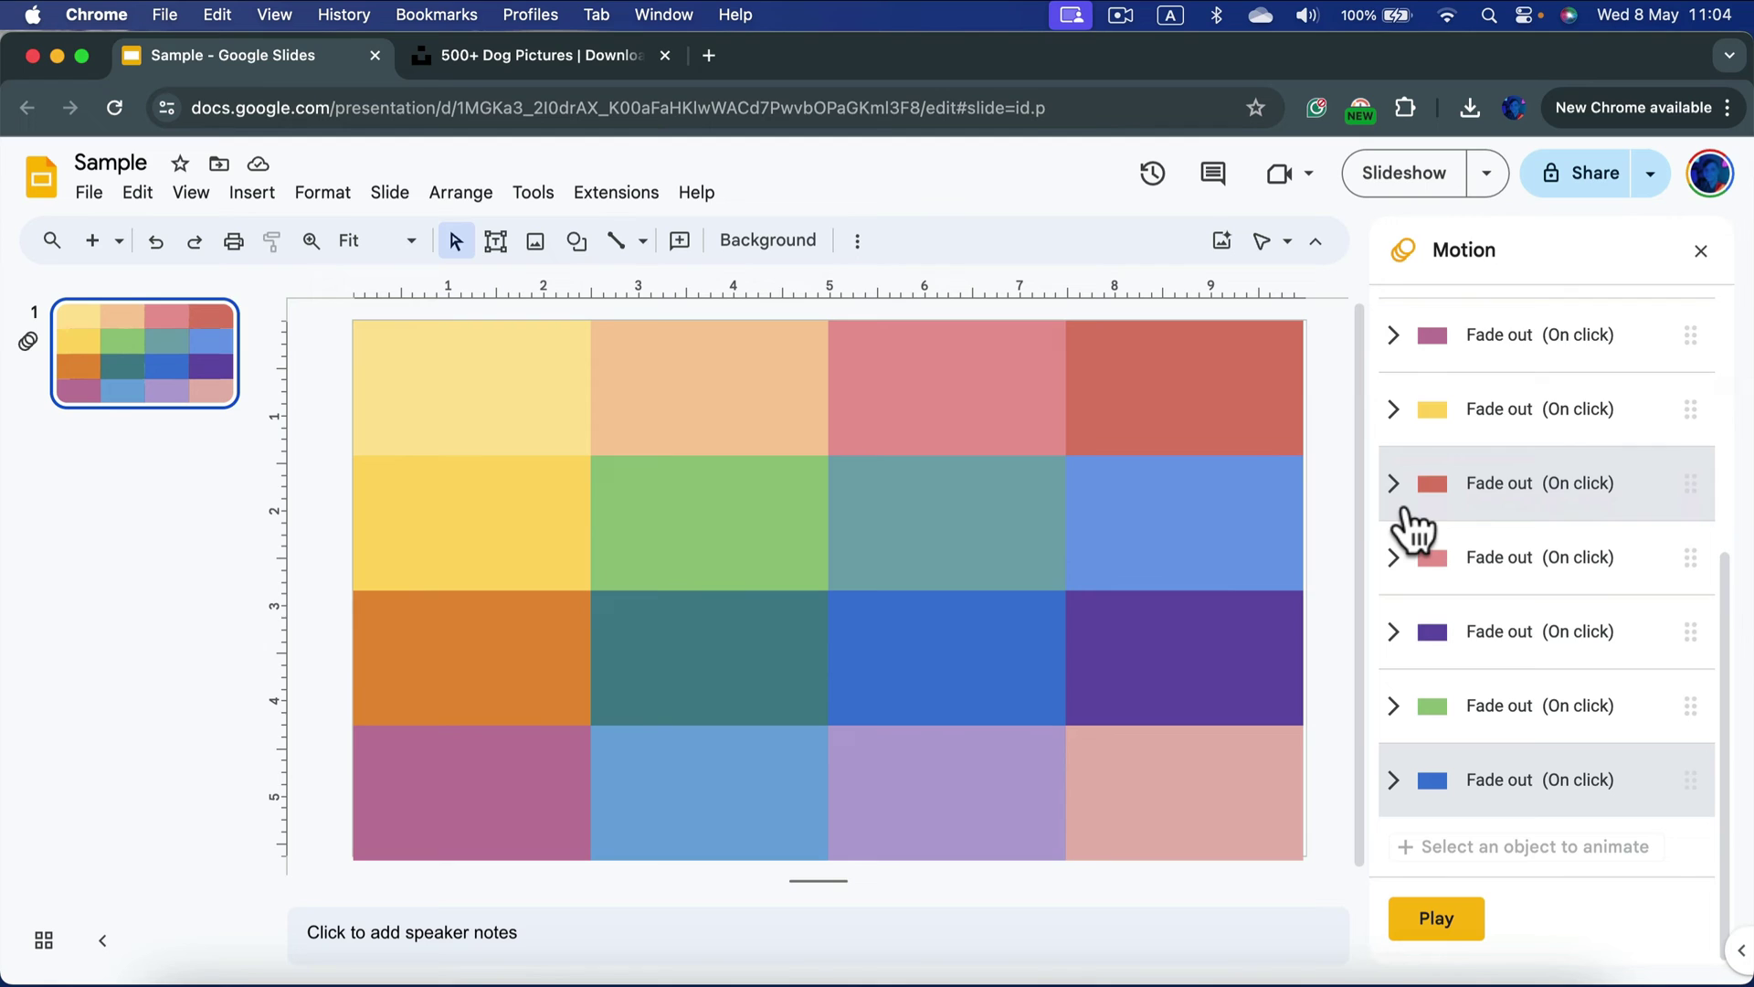
# Close the Motion panel and add a new Blank-layout slide after the grid slide.
pyautogui.click(1701, 250)
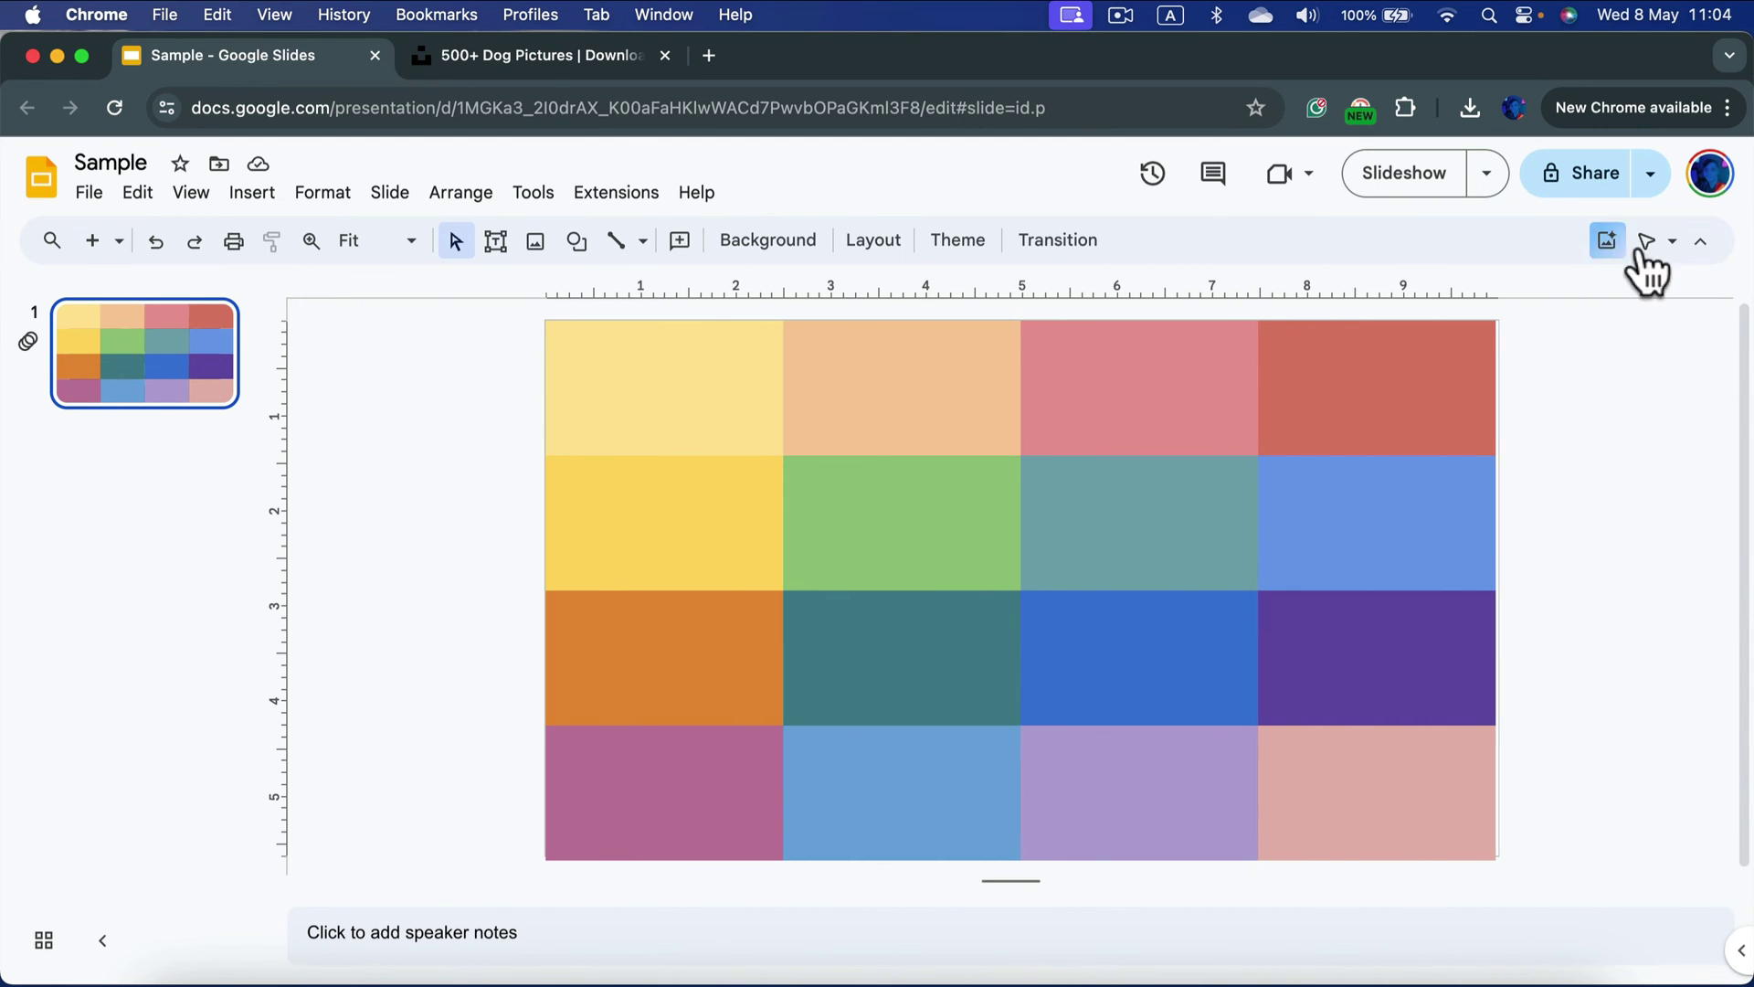
pyautogui.rightClick(133, 435)
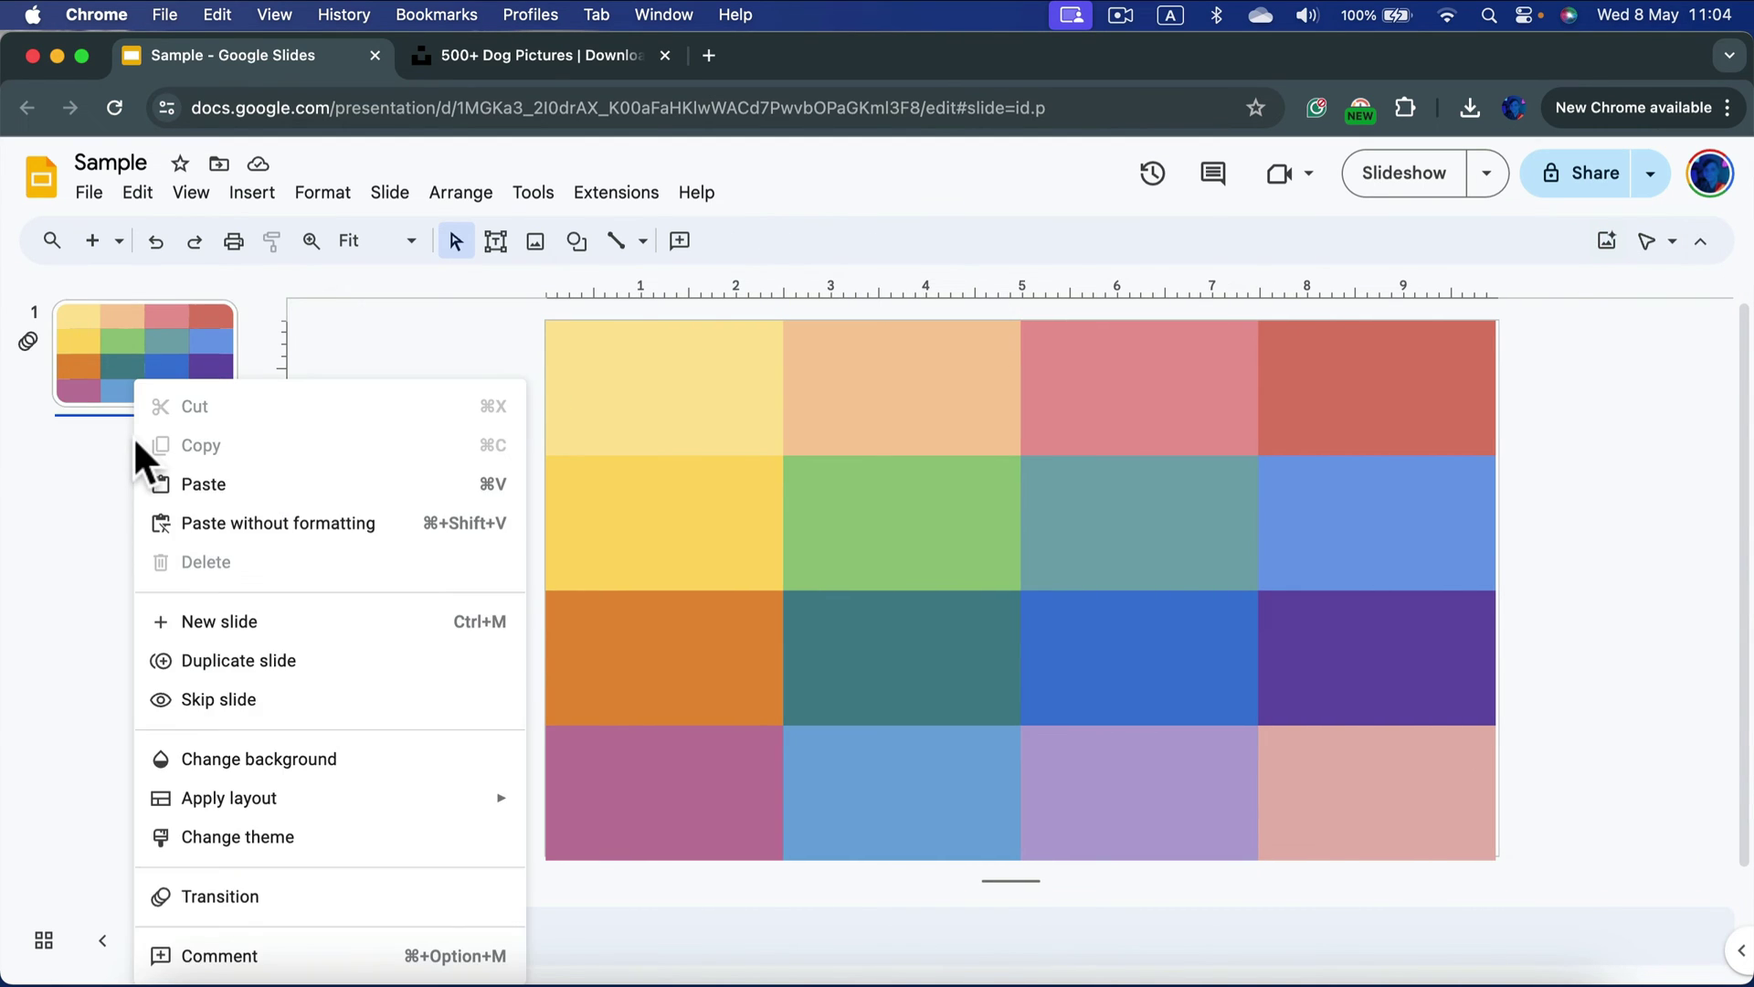
pyautogui.click(205, 621)
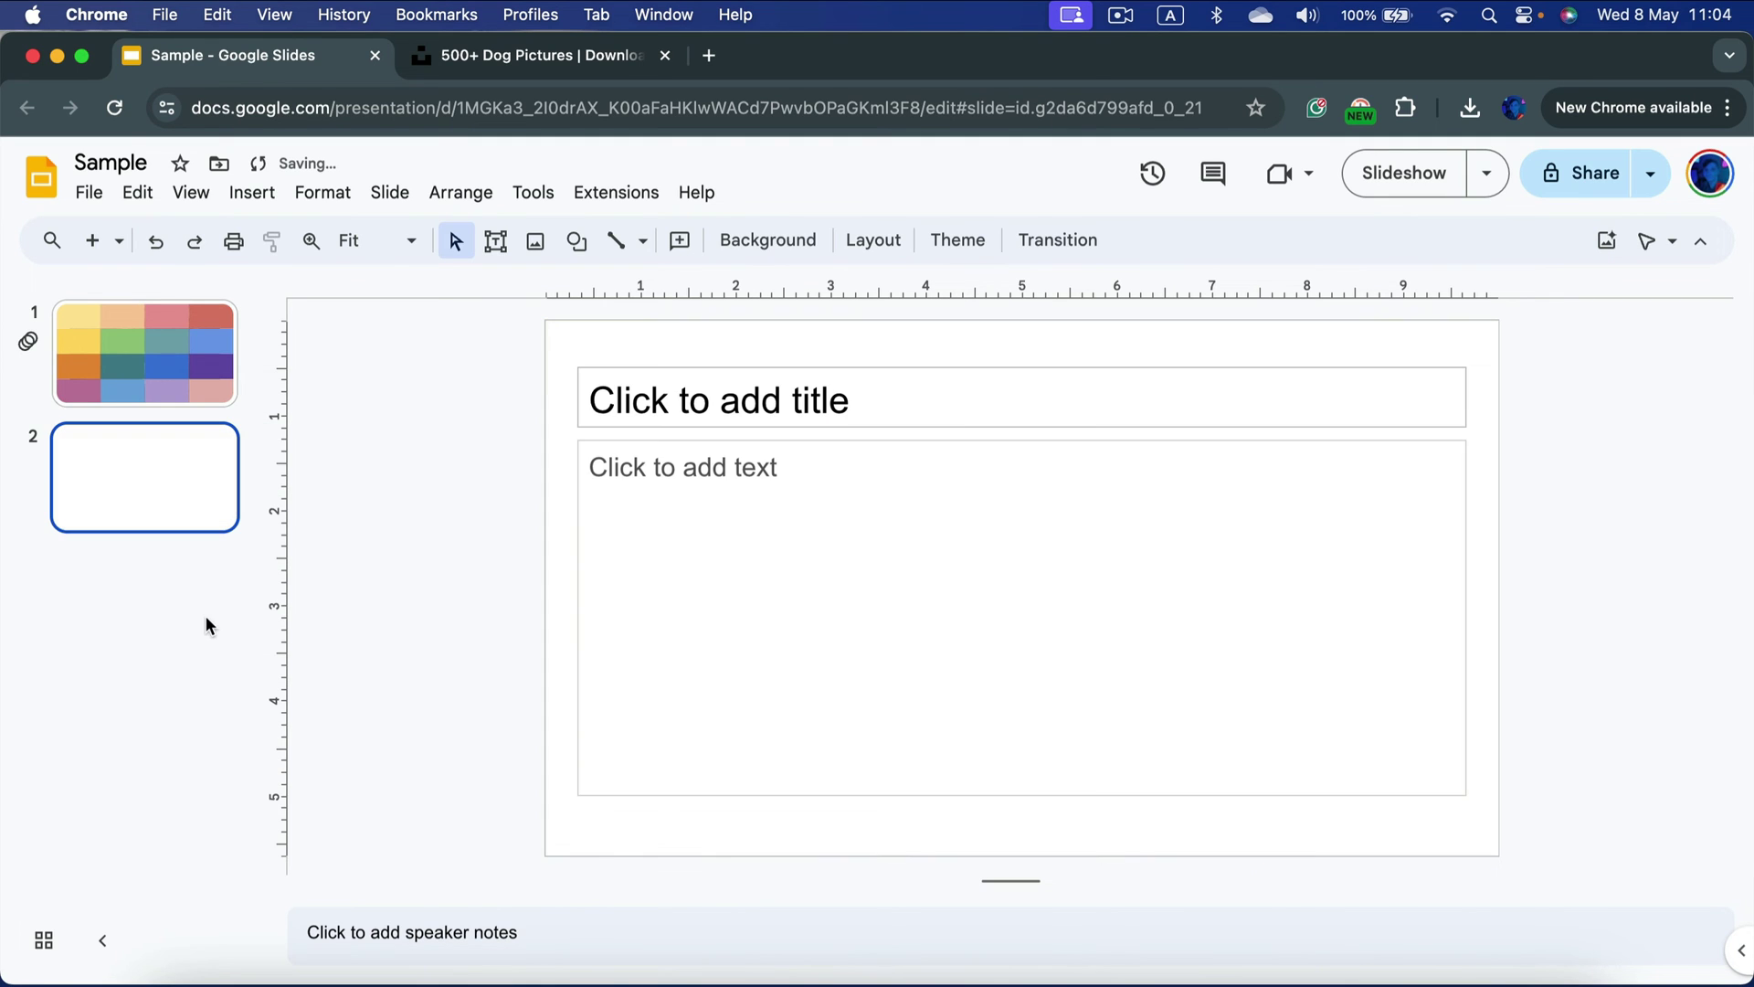
pyautogui.click(879, 251)
pyautogui.click(1137, 715)
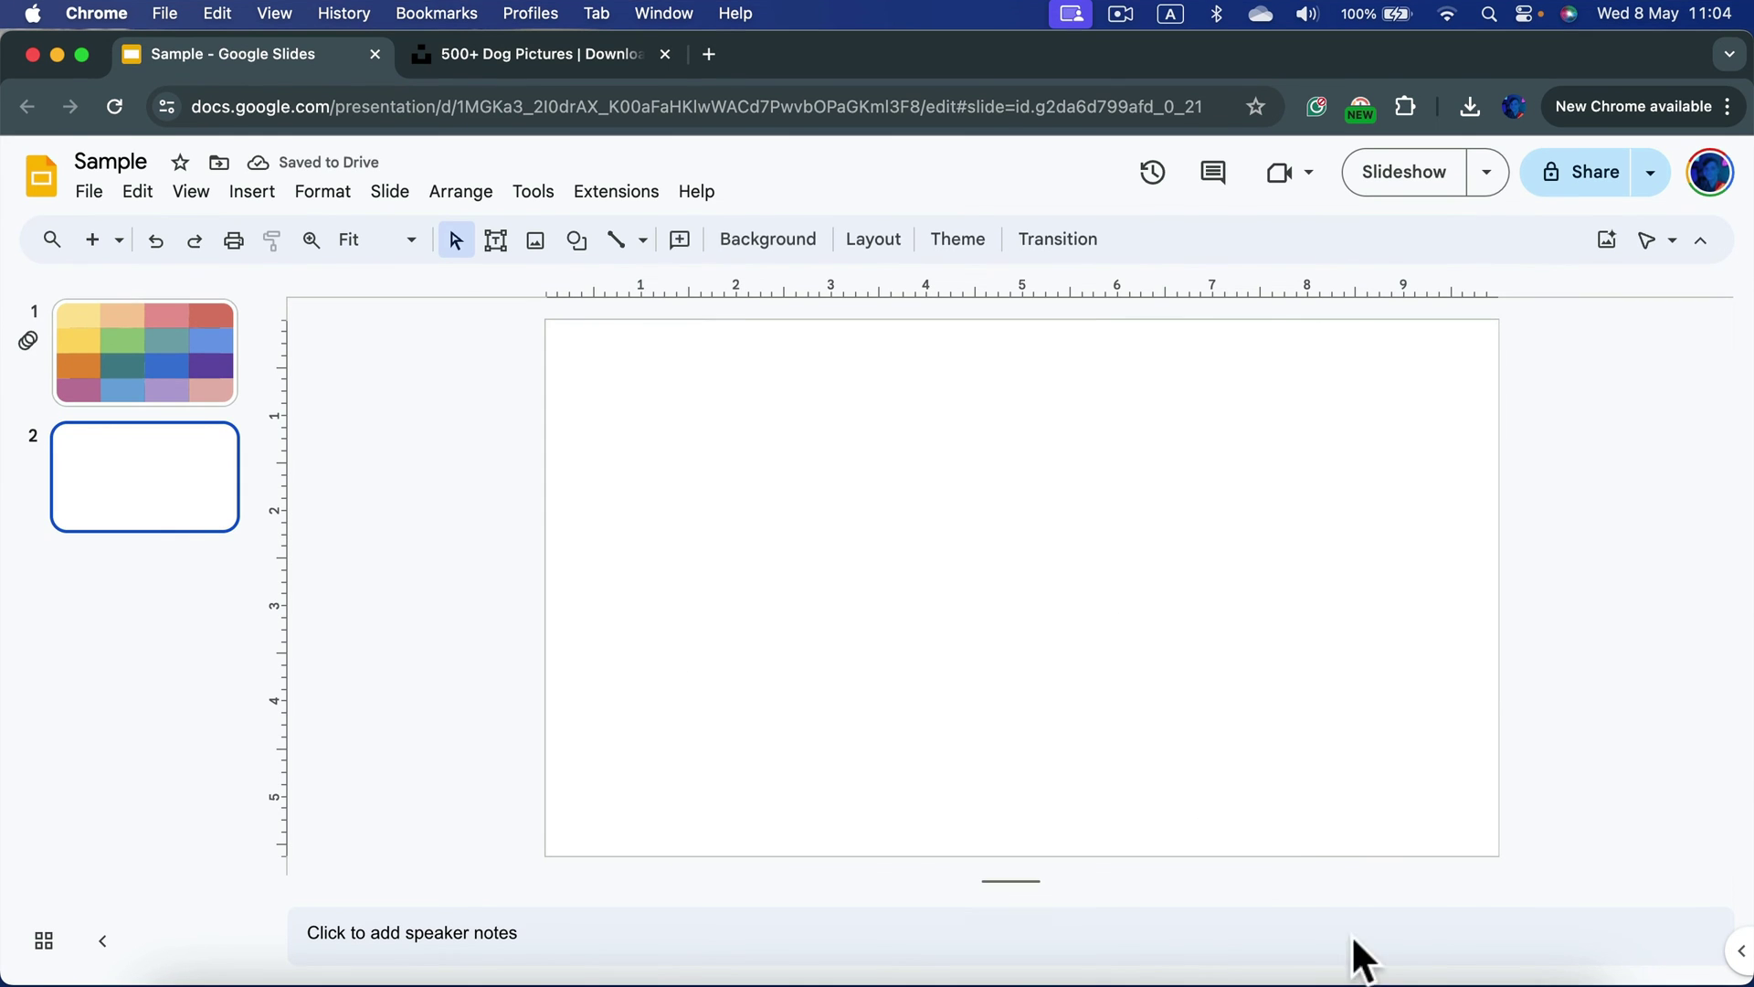
# Paste the dog photo onto slide 2, enlarged to full slide height and centred.
pyautogui.press('super+v')
pyautogui.moveTo(1349, 825)
pyautogui.mouseDown()
pyautogui.moveTo(1390, 862)
pyautogui.moveTo(1355, 813)
pyautogui.moveTo(1378, 814)
pyautogui.mouseUp()
pyautogui.click(1617, 631)
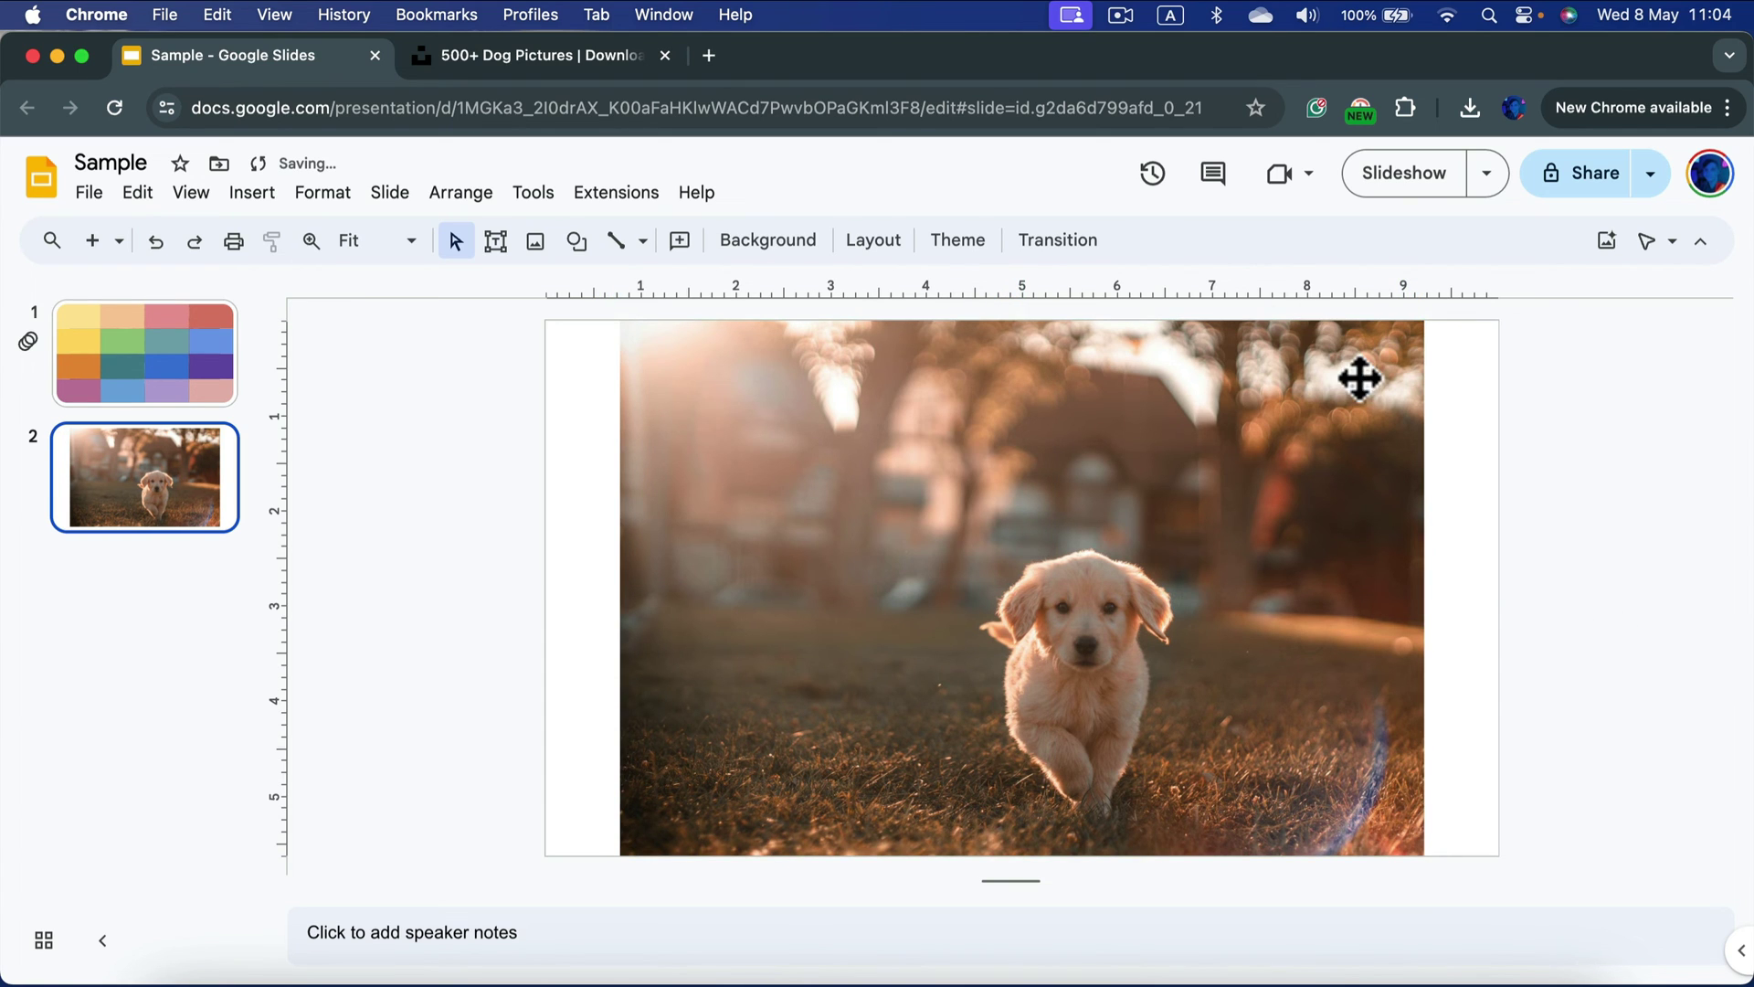
# Return to the colour-grid slide and start the full-screen slideshow.
pyautogui.click(146, 402)
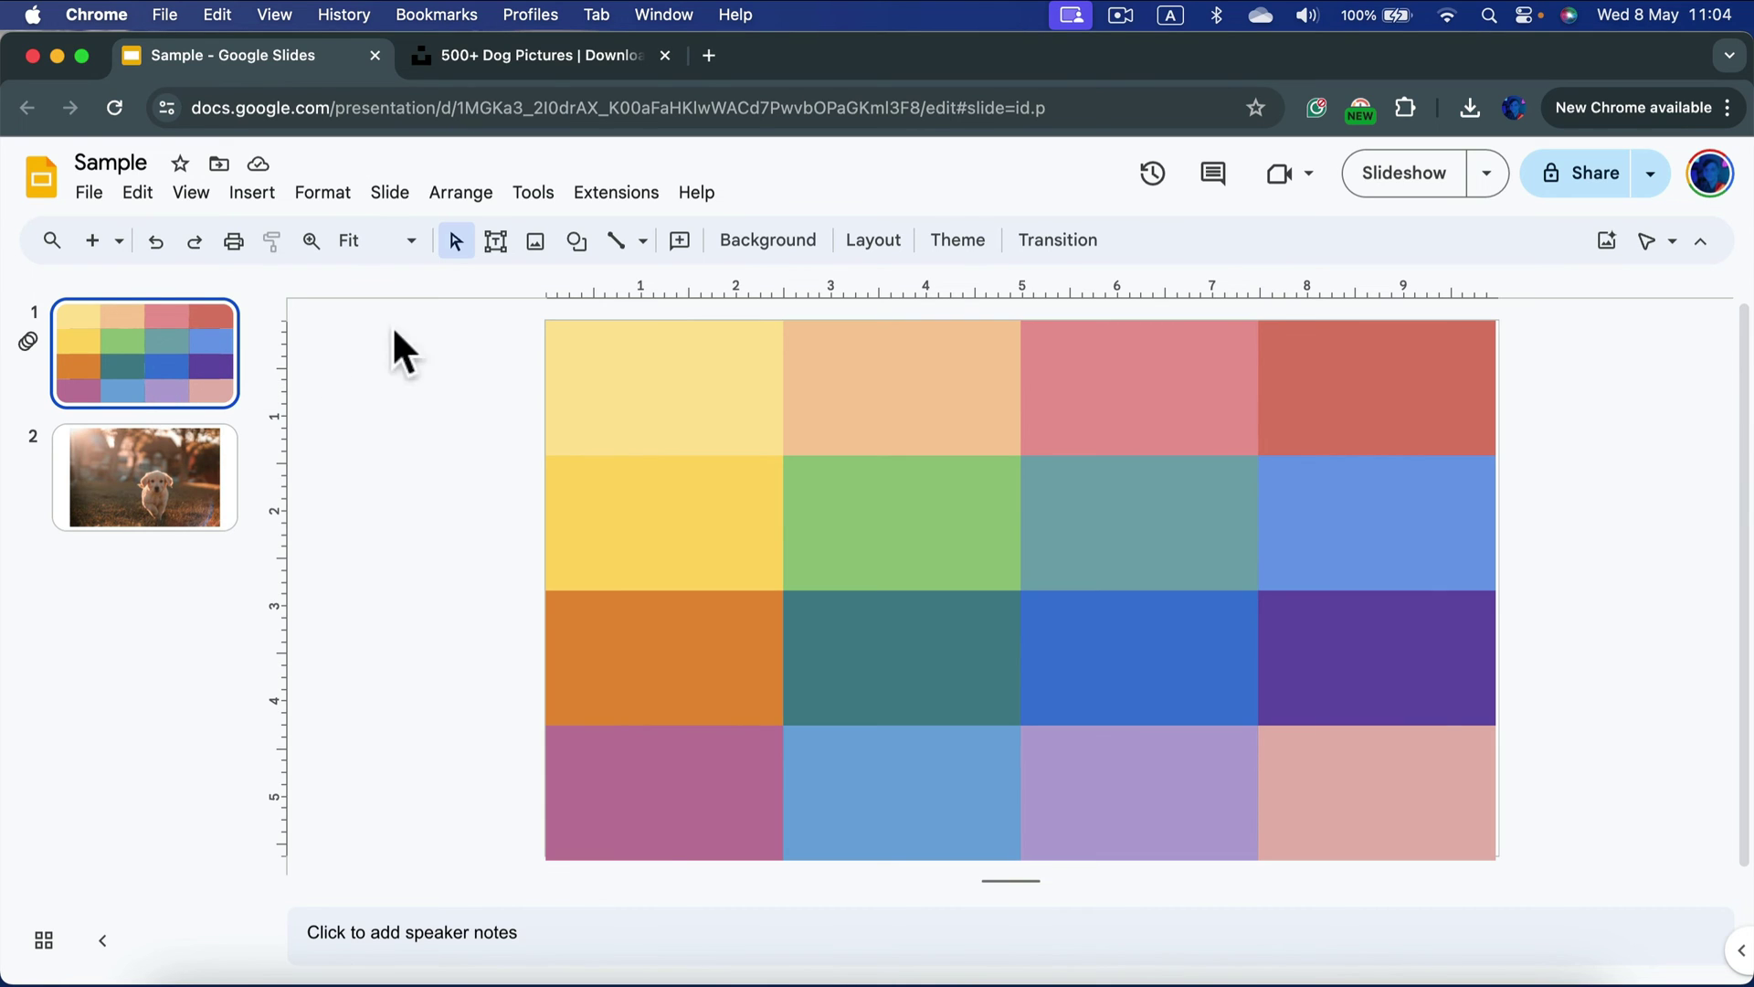
pyautogui.click(1385, 172)
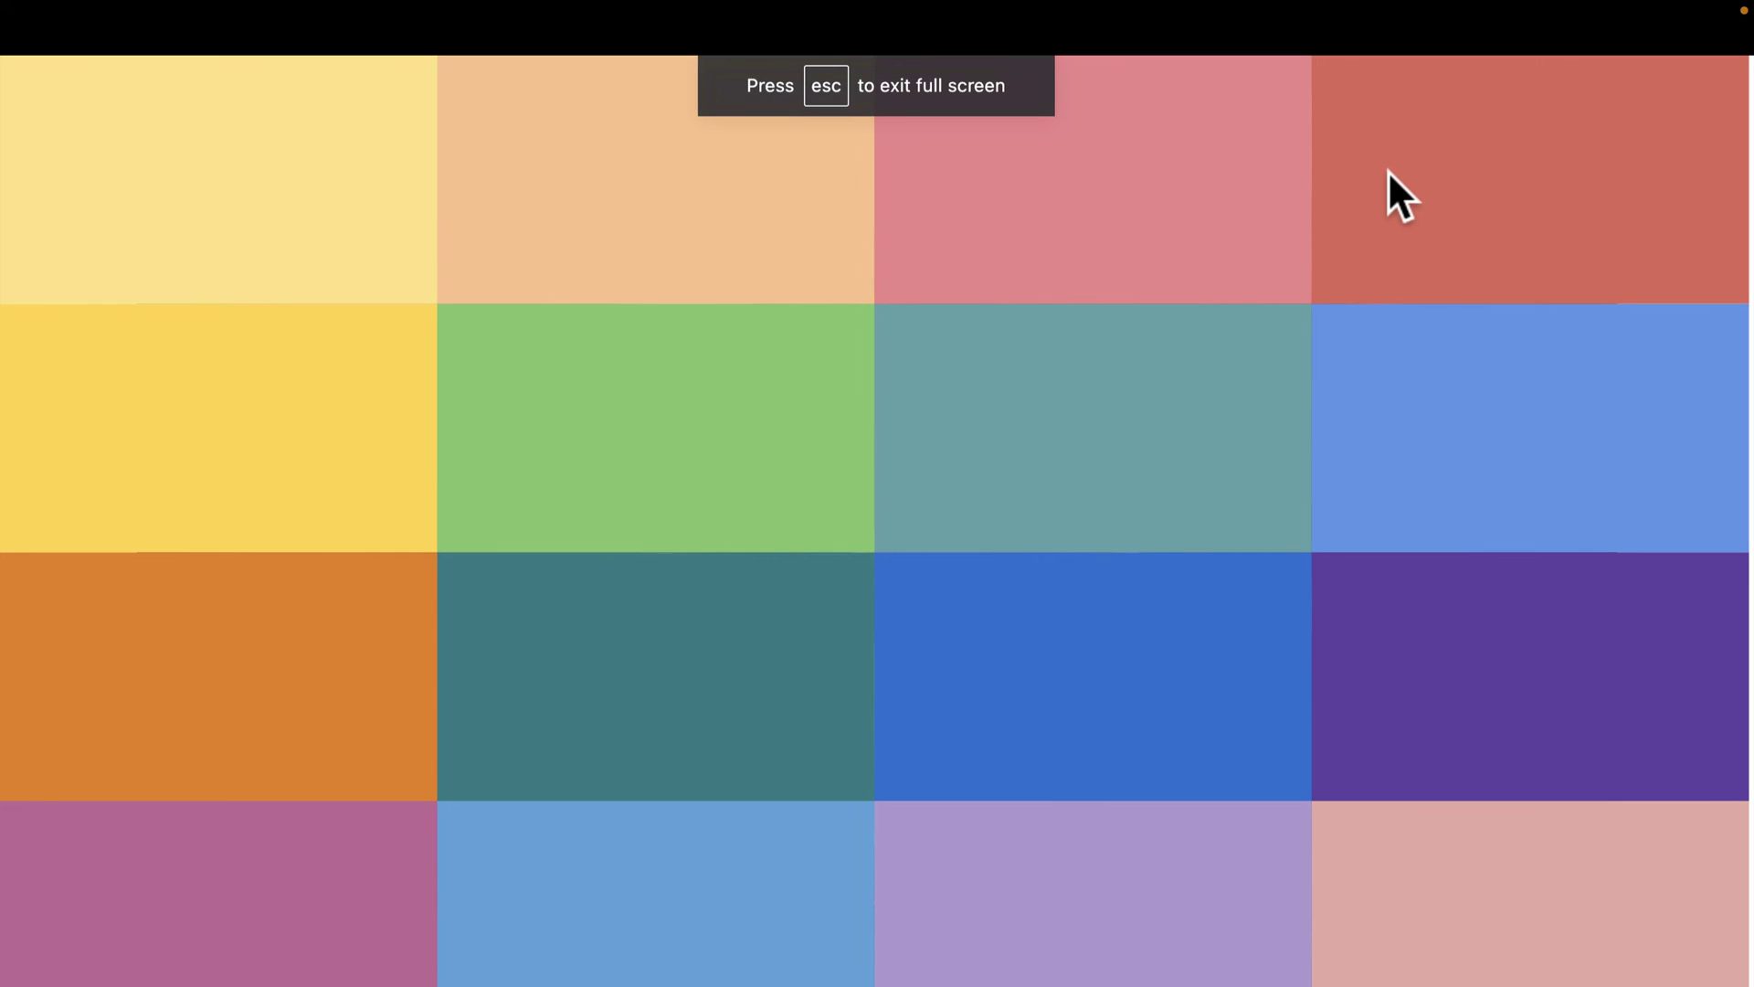